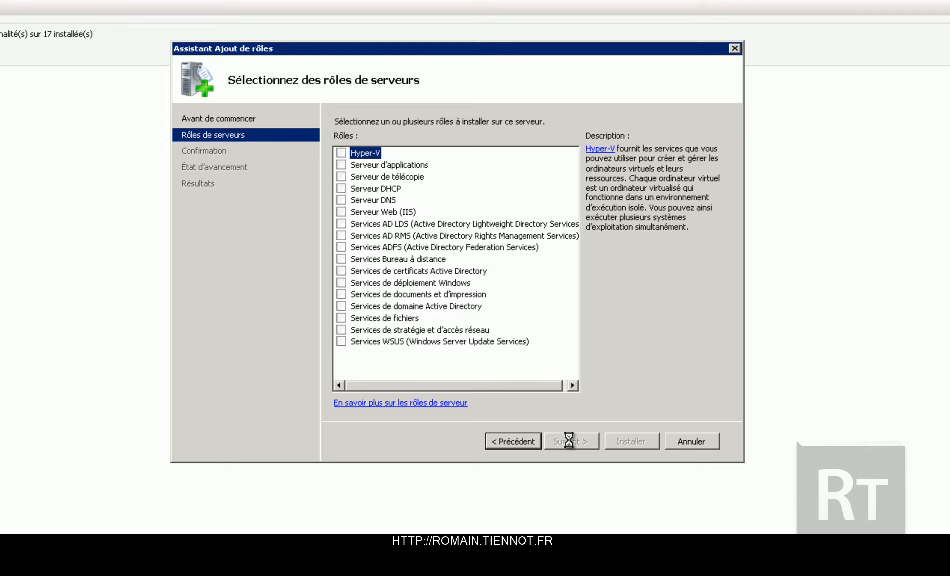
Step: Add the Hyper-V role on 192.168.23.181 without selecting a network adapter for virtual networks, and start the installation
click(568, 439)
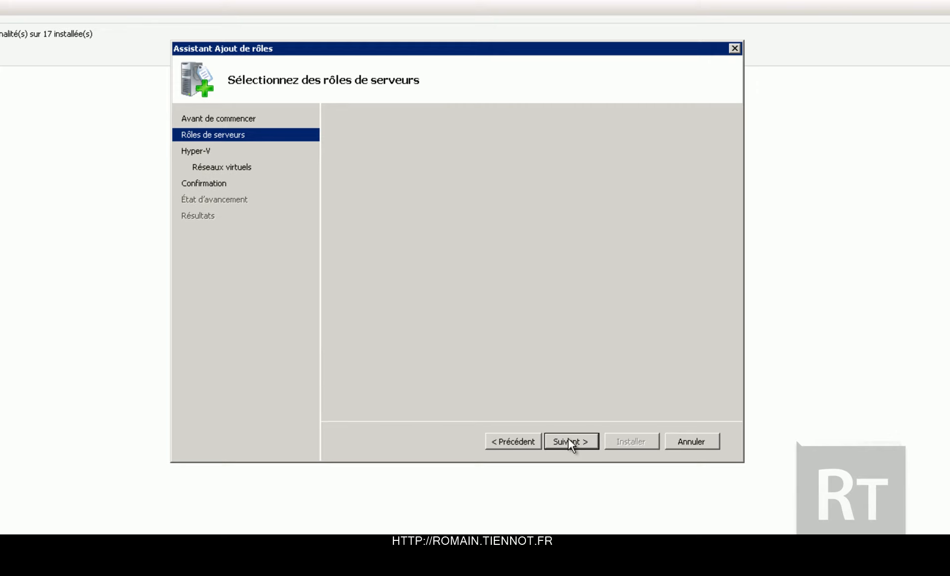
click(568, 440)
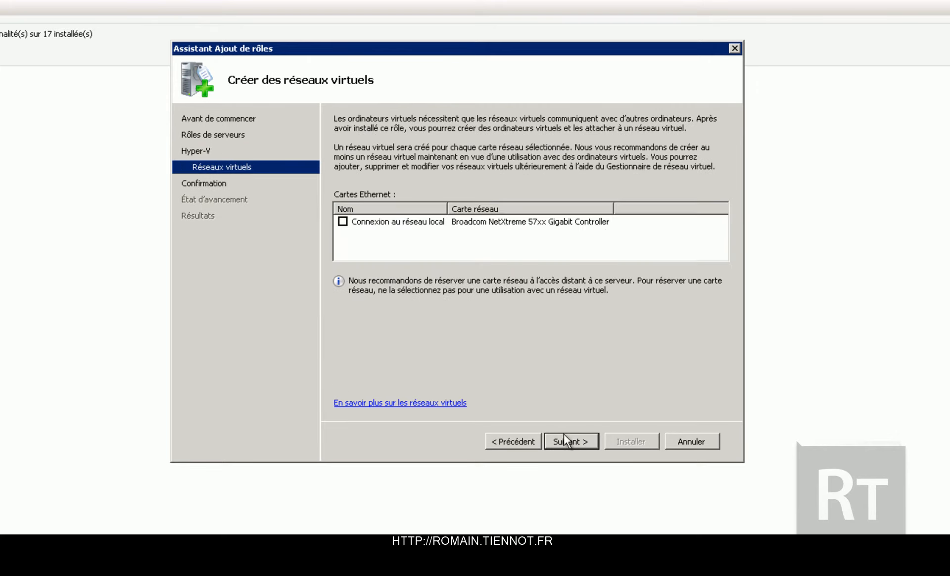
click(566, 439)
click(628, 442)
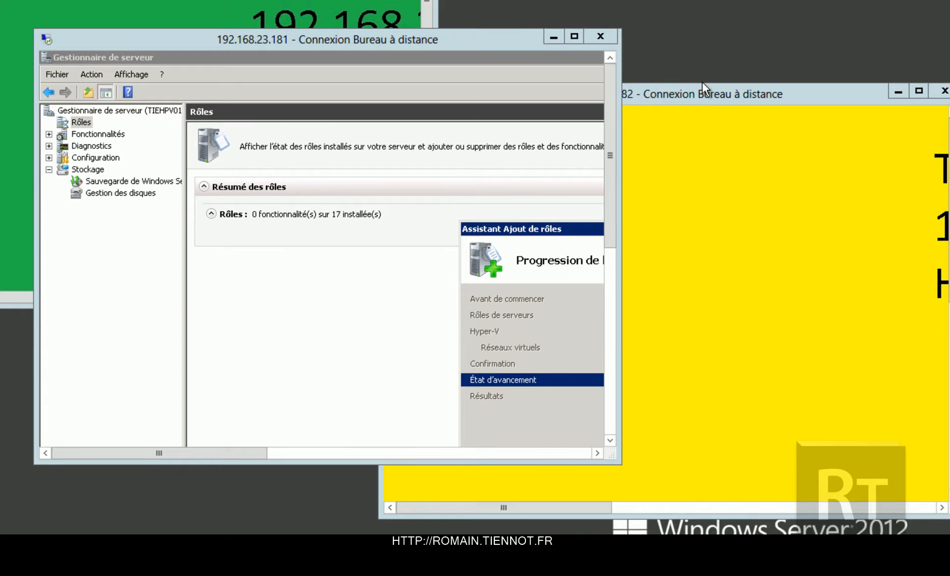
Step: Switch to the 192.168.23.182 remote session in full screen and start adding roles in its Server Manager
click(702, 83)
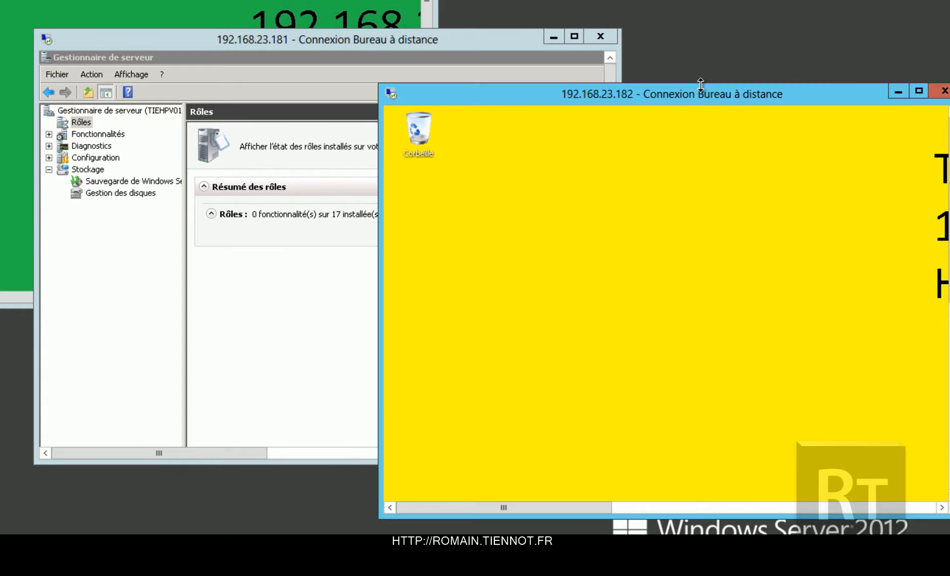
double_click(695, 95)
click(61, 523)
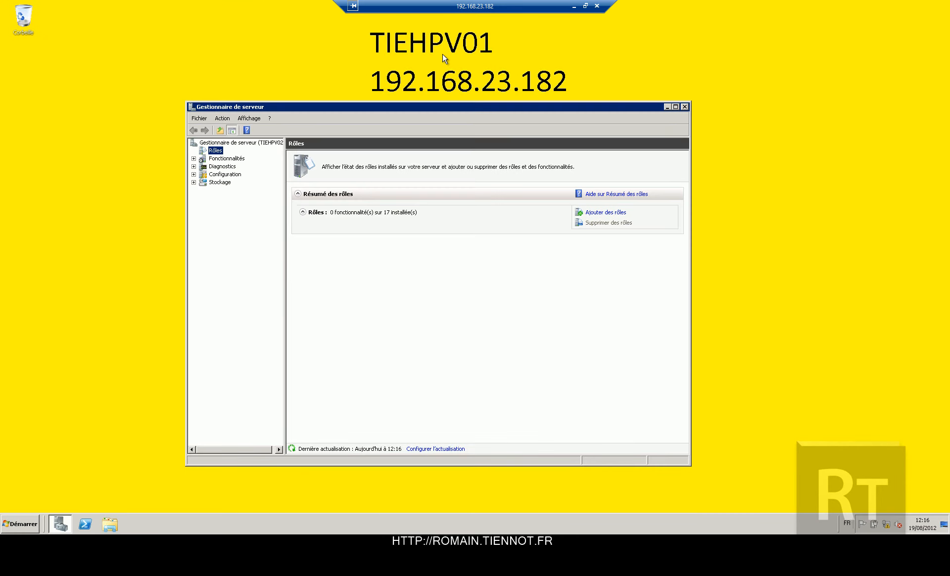
right_click(212, 150)
click(220, 154)
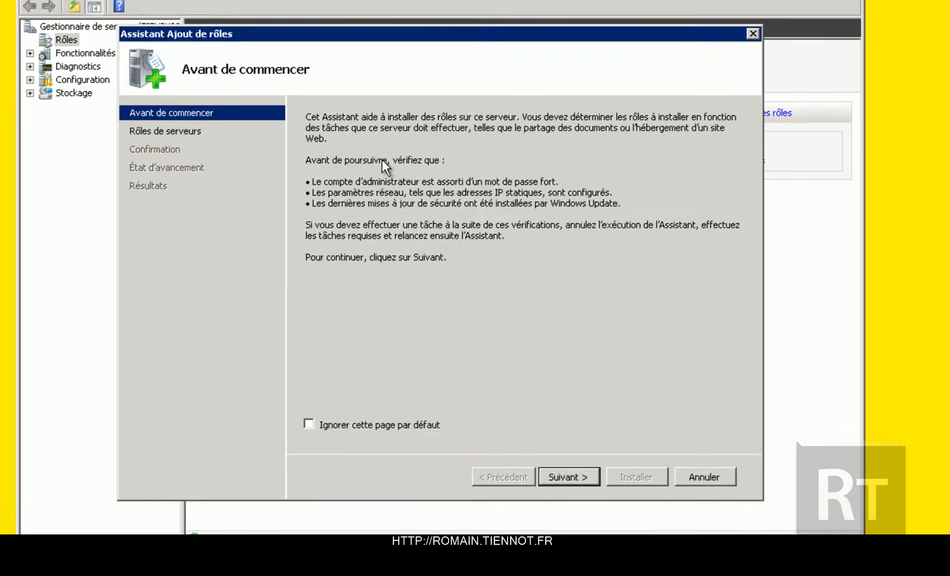
Step: Select the Hyper-V role, keep the default virtual network settings and install it on 192.168.23.182
click(581, 478)
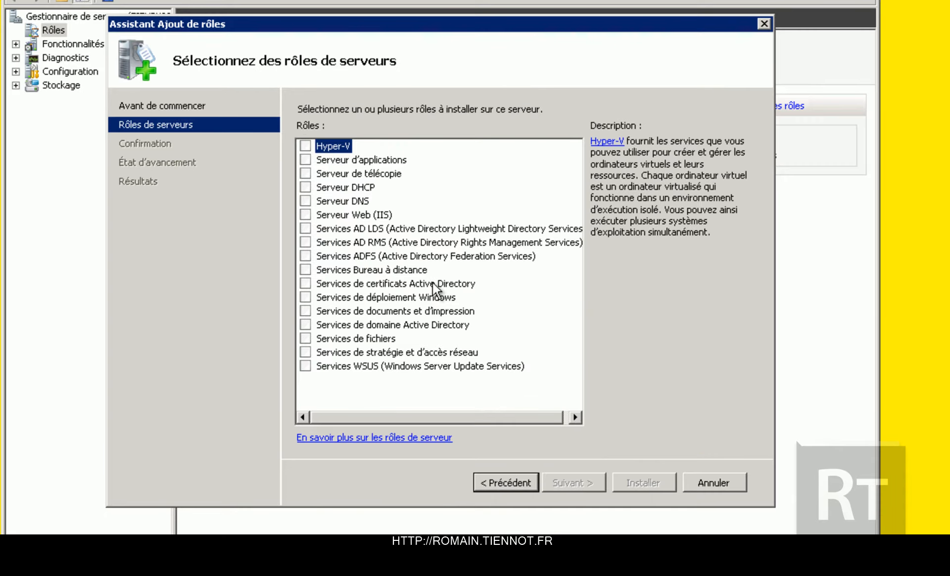
key(space)
click(566, 481)
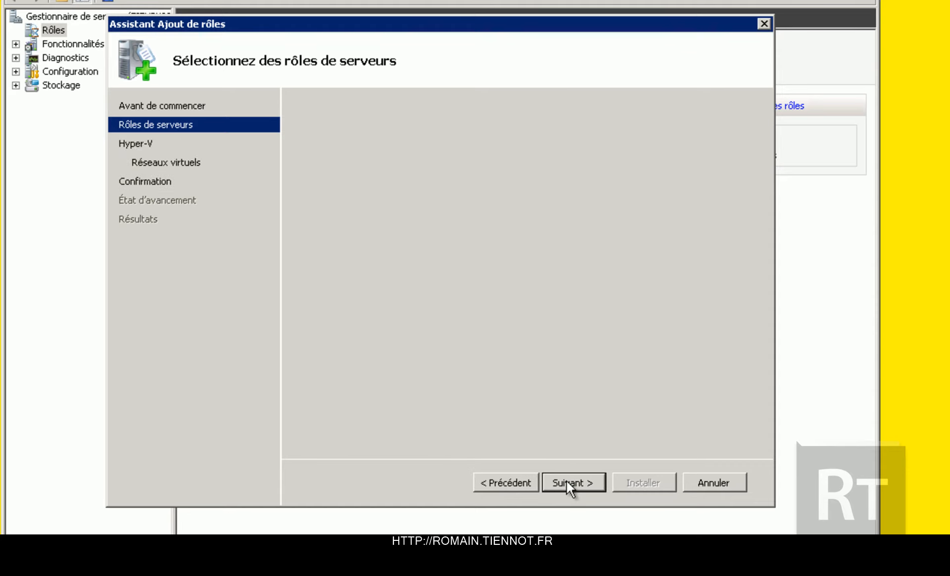
click(567, 481)
click(567, 481)
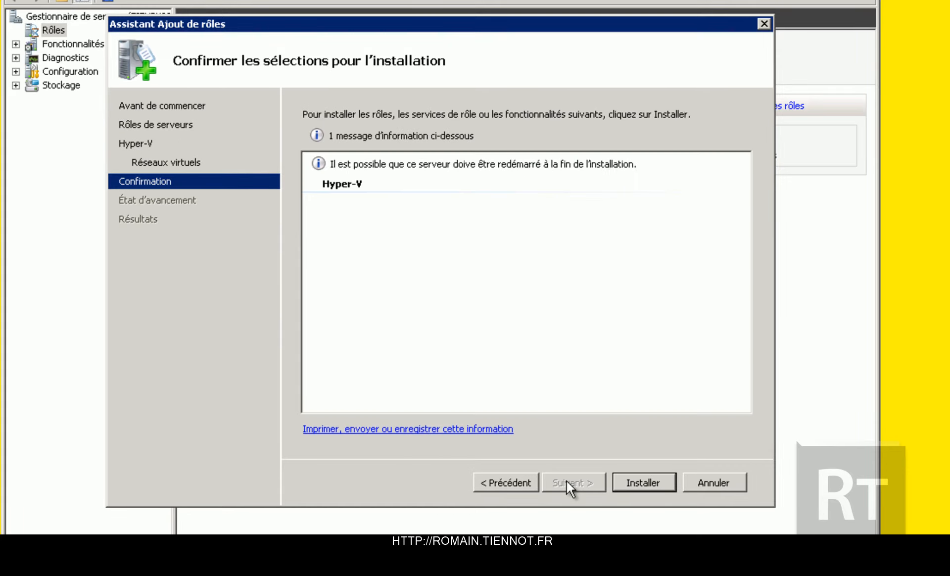
click(645, 479)
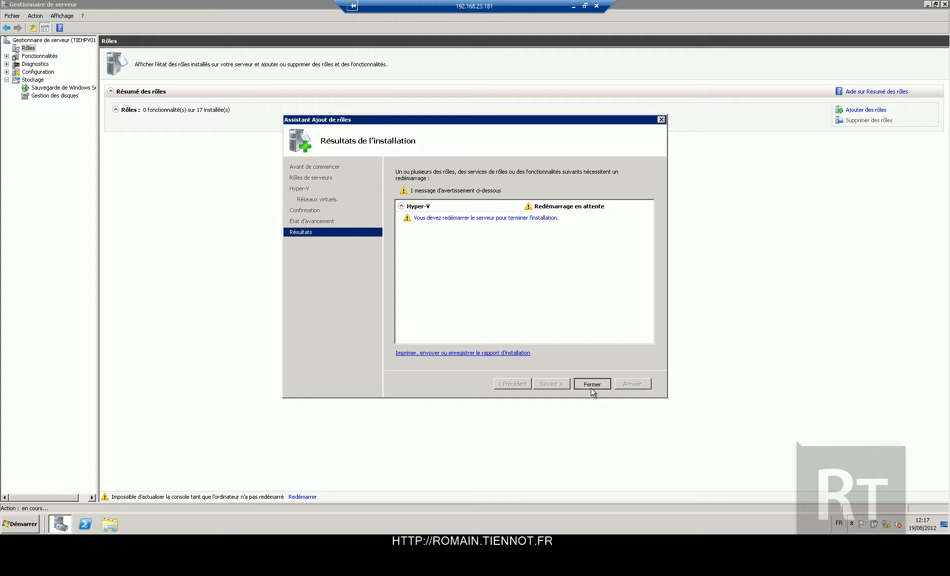
Step: Close the finished role wizards on 192.168.23.181 and 192.168.23.182, agreeing to restart each server
click(592, 390)
click(508, 279)
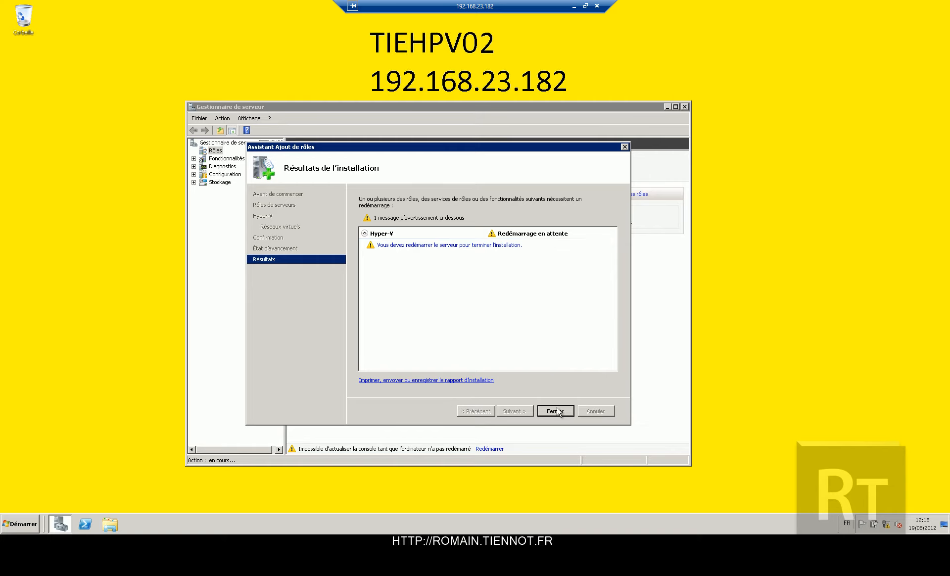
click(558, 413)
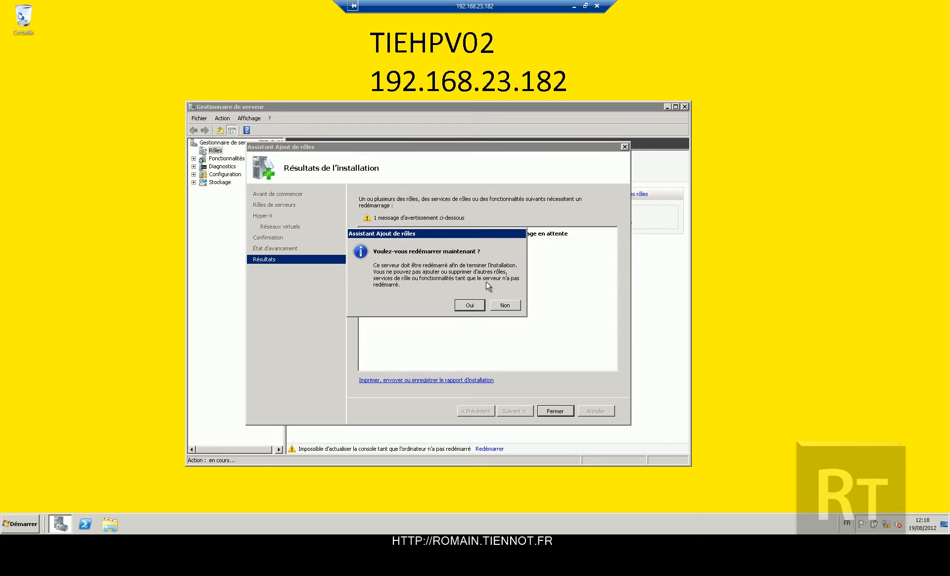
click(472, 306)
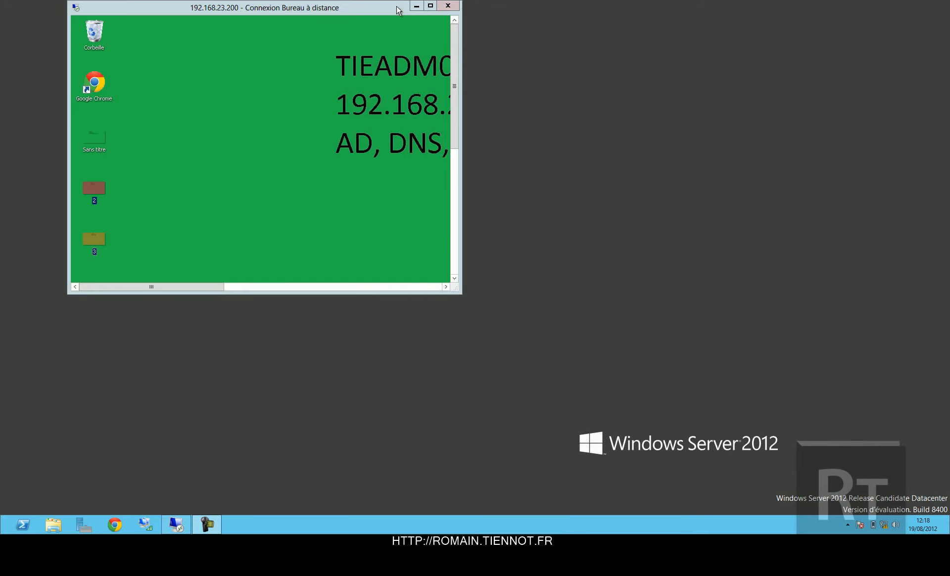
Step: Switch to the 192.168.23.200 remote session in full screen and launch the Microsoft iSCSI Software Target installer from the Téléchargements folder
double_click(399, 11)
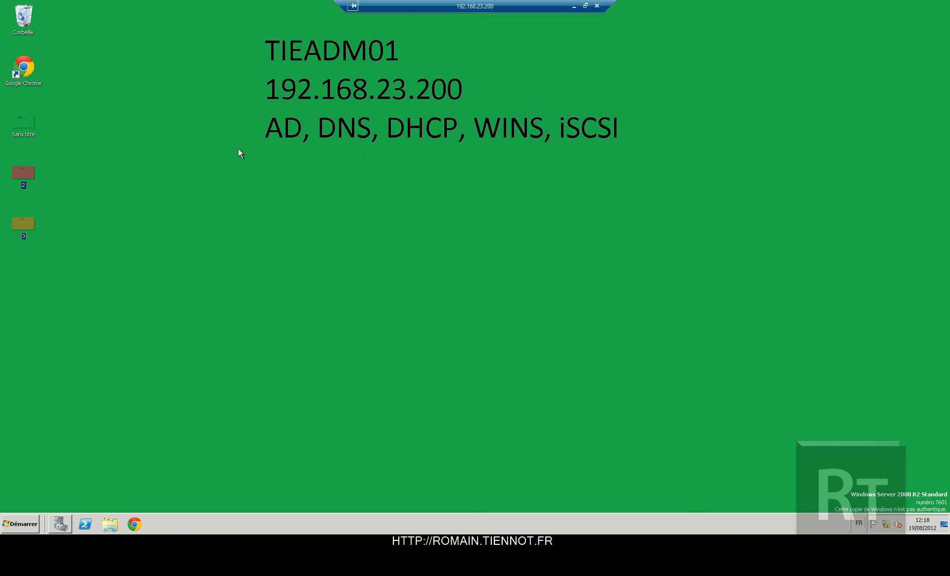
click(23, 524)
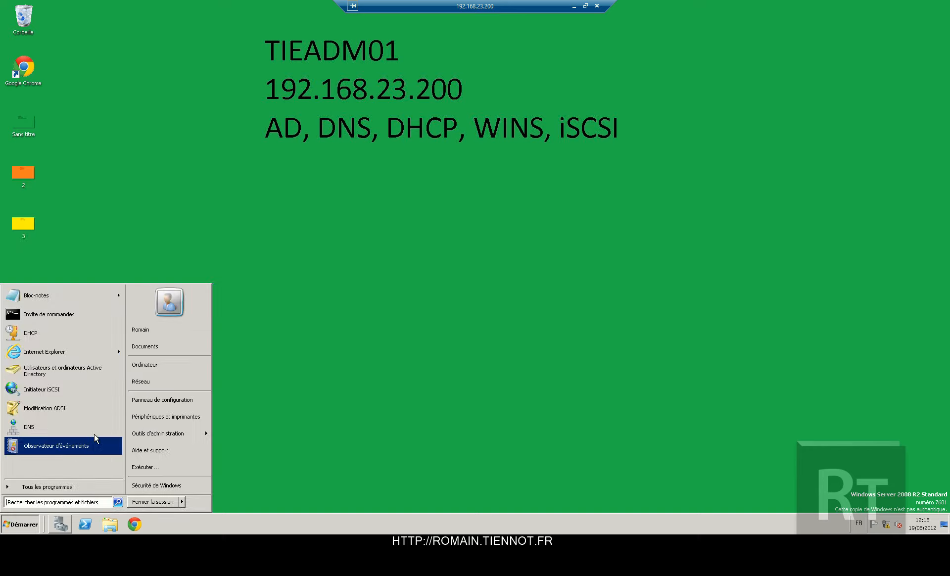
click(160, 364)
click(84, 128)
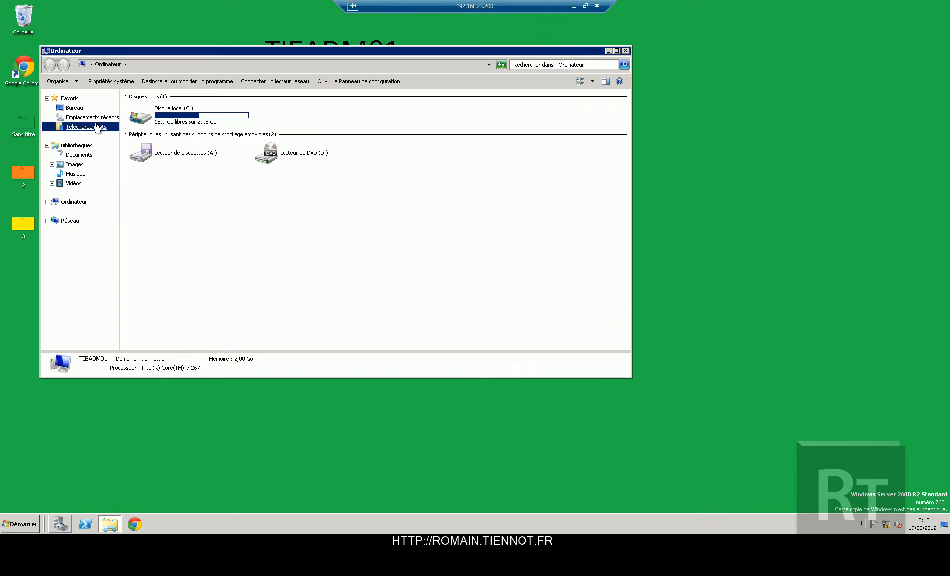
double_click(155, 132)
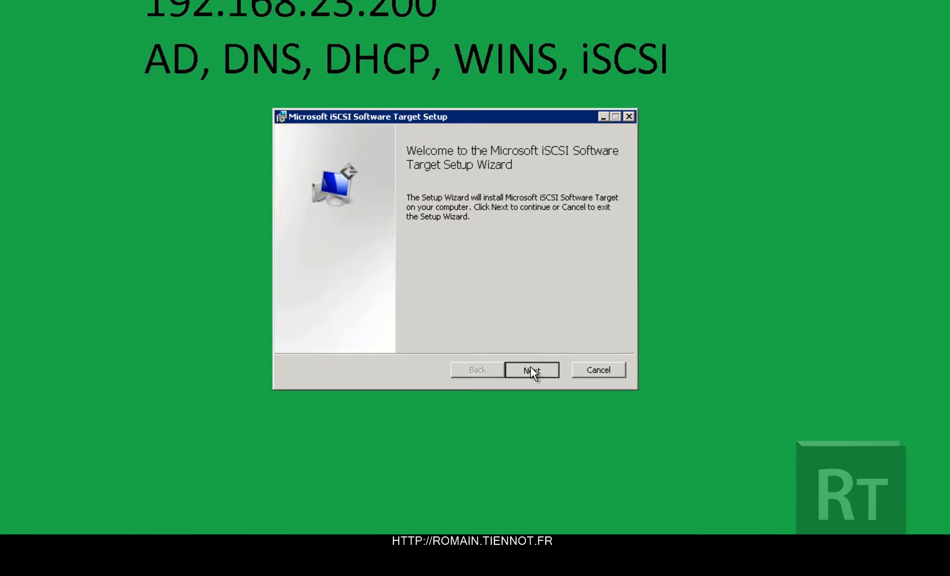
Step: Install Microsoft iSCSI Software Target in the default folder, accepting the license agreement, and finish the setup
click(530, 369)
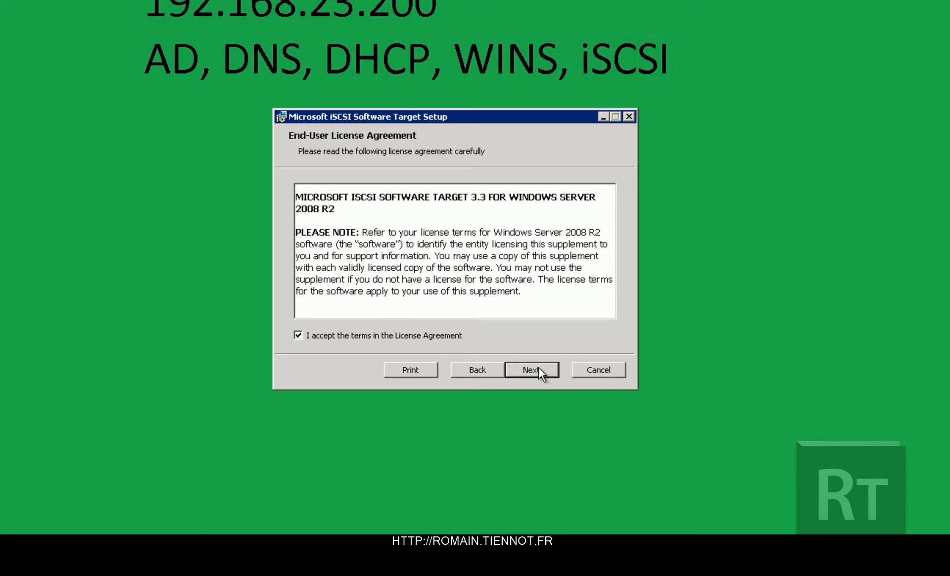
click(536, 369)
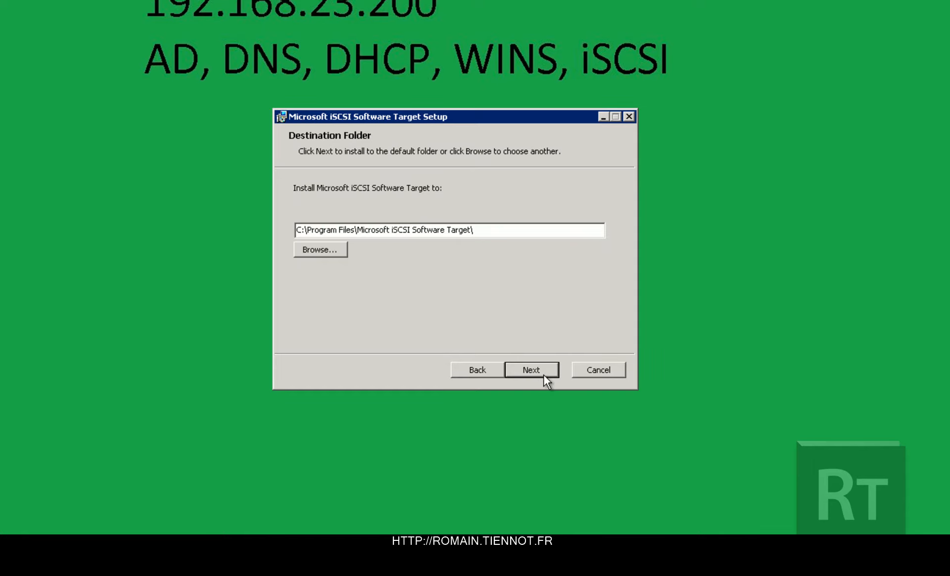
click(544, 375)
click(544, 375)
click(544, 375)
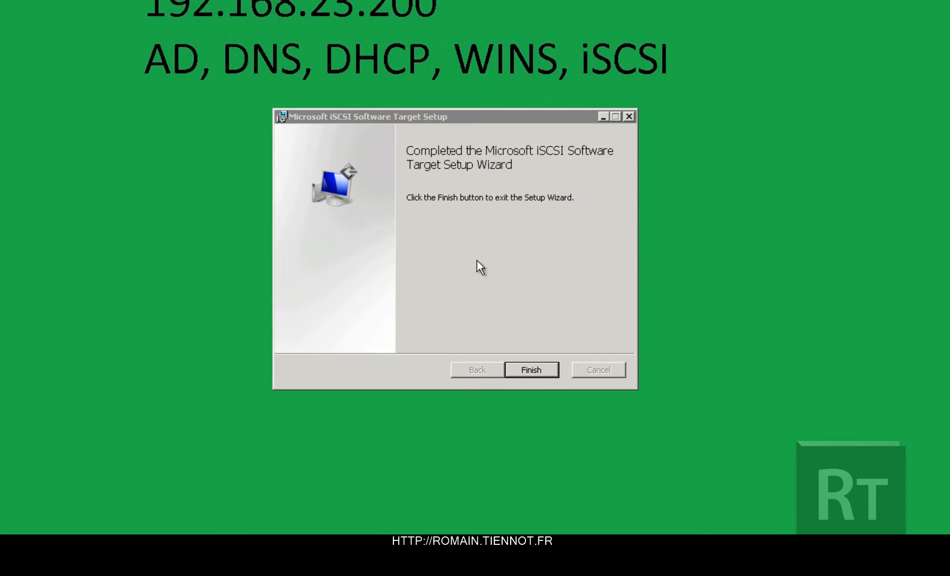
click(532, 371)
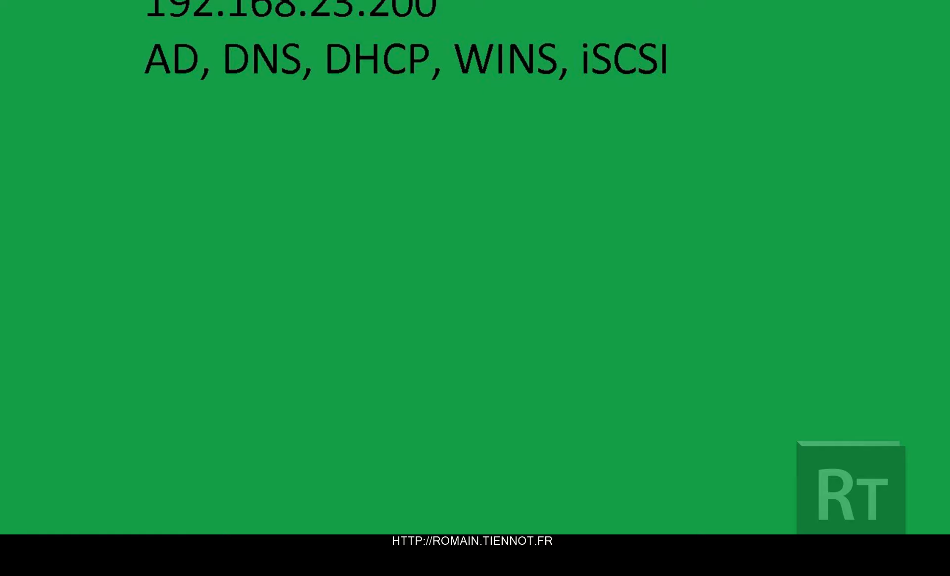
Step: Open the Microsoft iSCSI Software Target console and display its Captures instantanées node
click(20, 525)
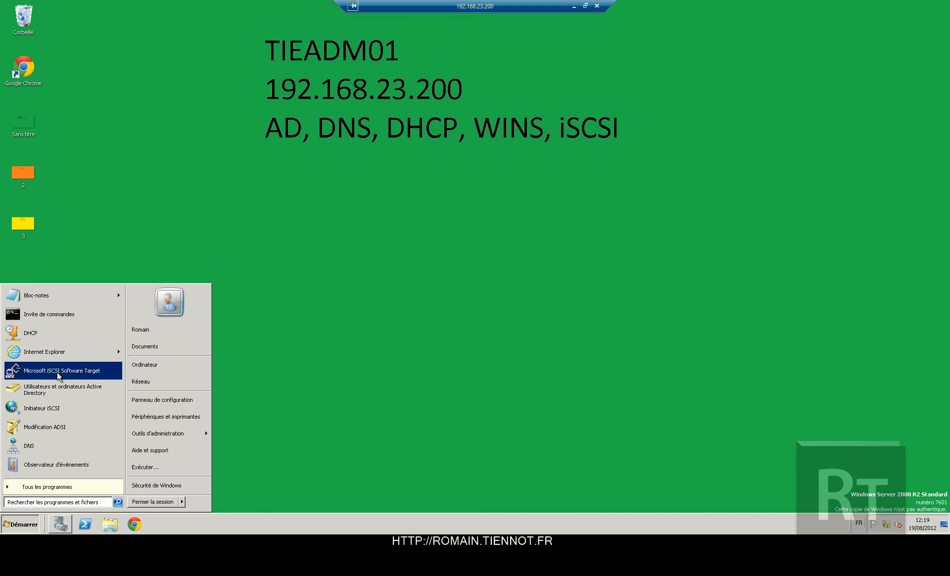
click(58, 371)
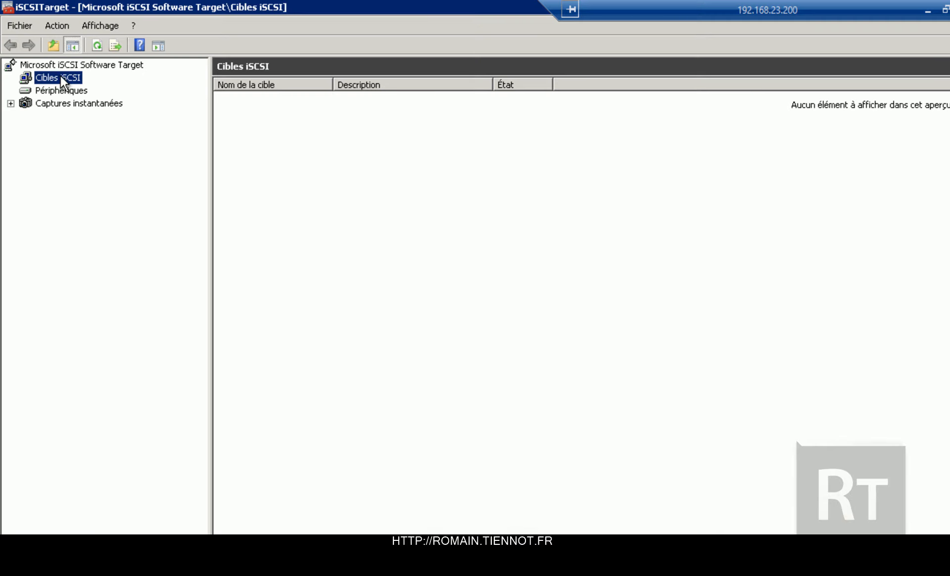
click(60, 103)
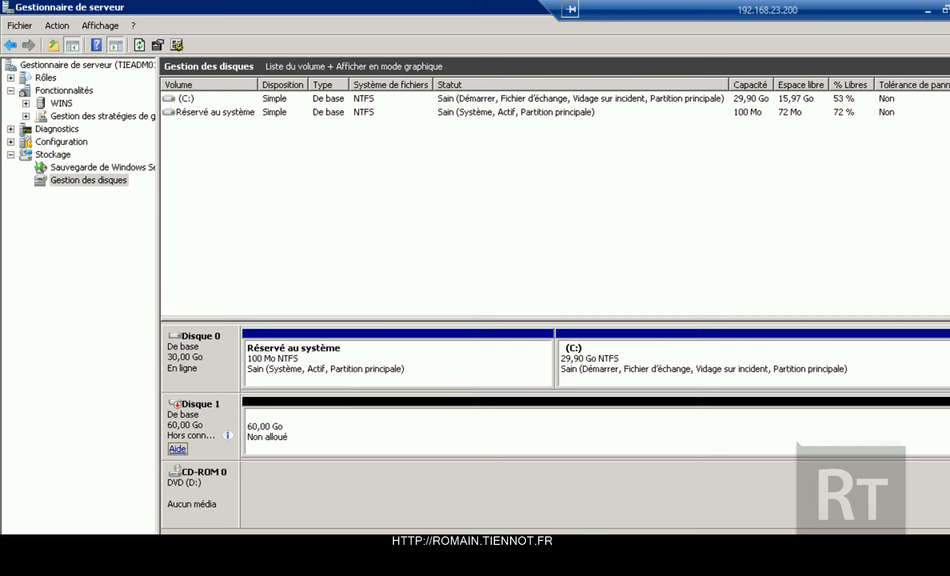
Step: Bring Disque 1 online in the Disk Management section of Server Manager
click(65, 181)
right_click(309, 423)
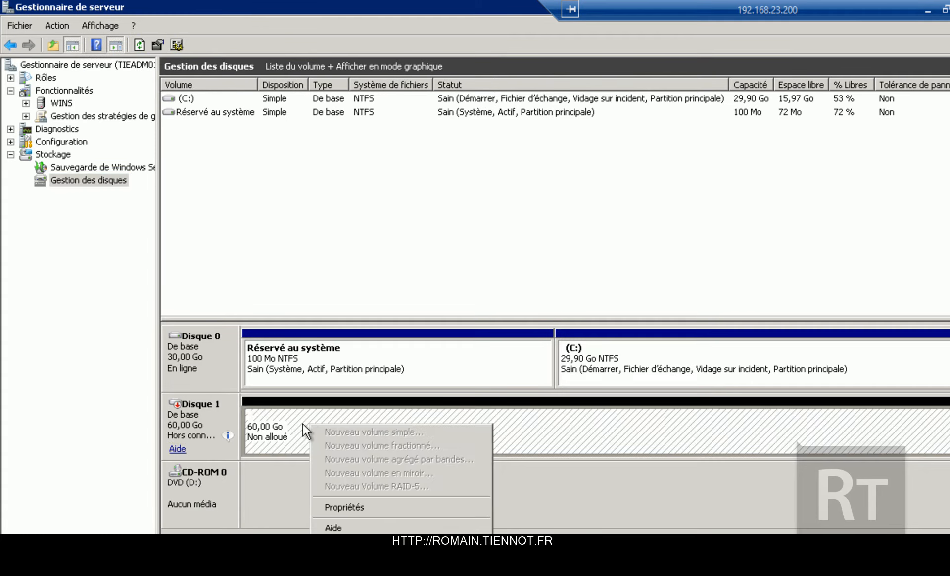
right_click(224, 417)
click(254, 425)
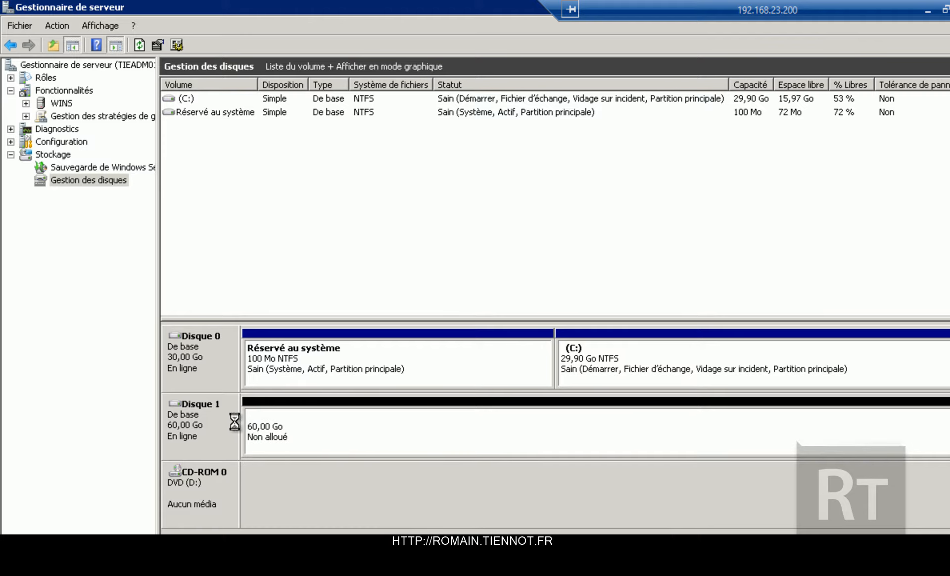
Step: Create a simple NTFS volume named SAN on Disque 1 at full size, with drive letter E and quick formatting
right_click(276, 433)
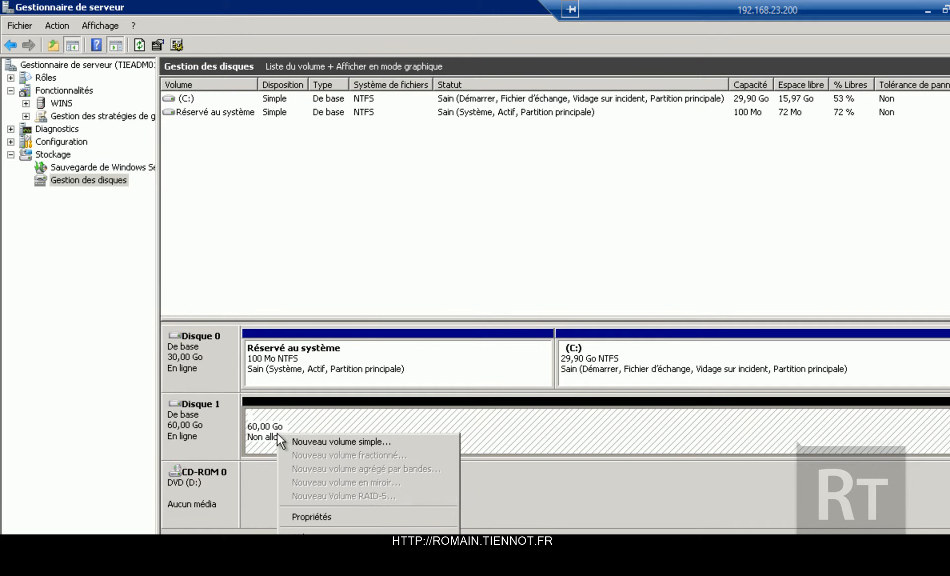
click(303, 442)
click(472, 377)
click(471, 377)
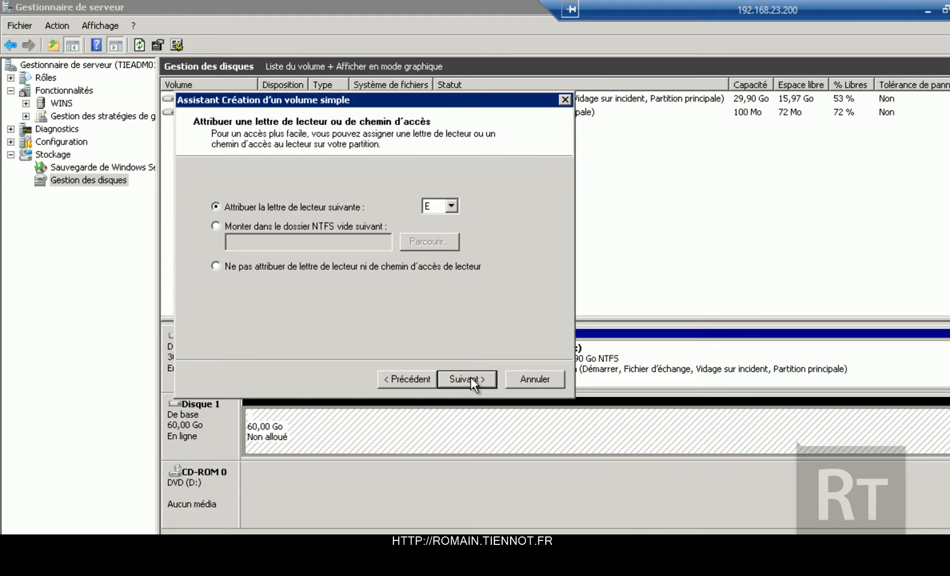
click(471, 377)
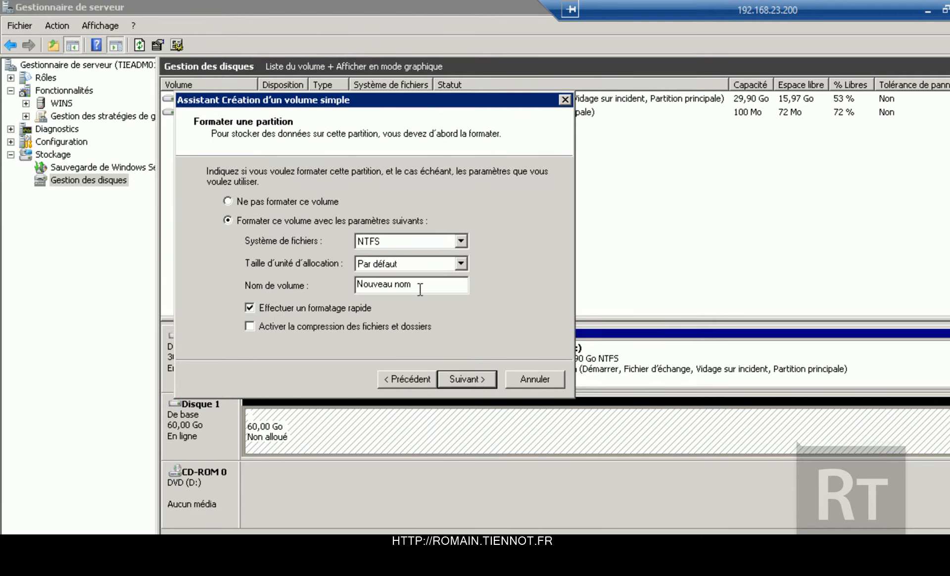
drag(298, 267, 290, 265)
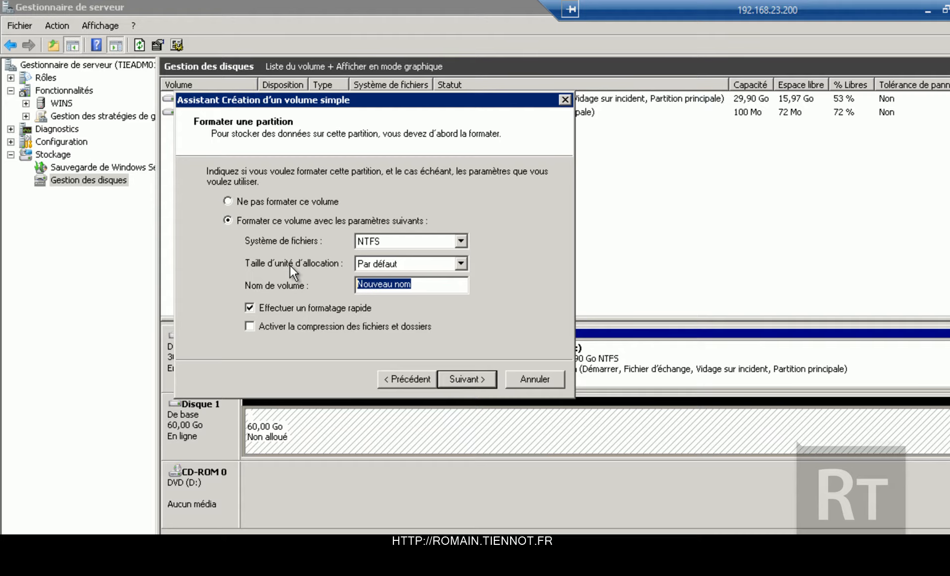
text(SAN)
key(Return)
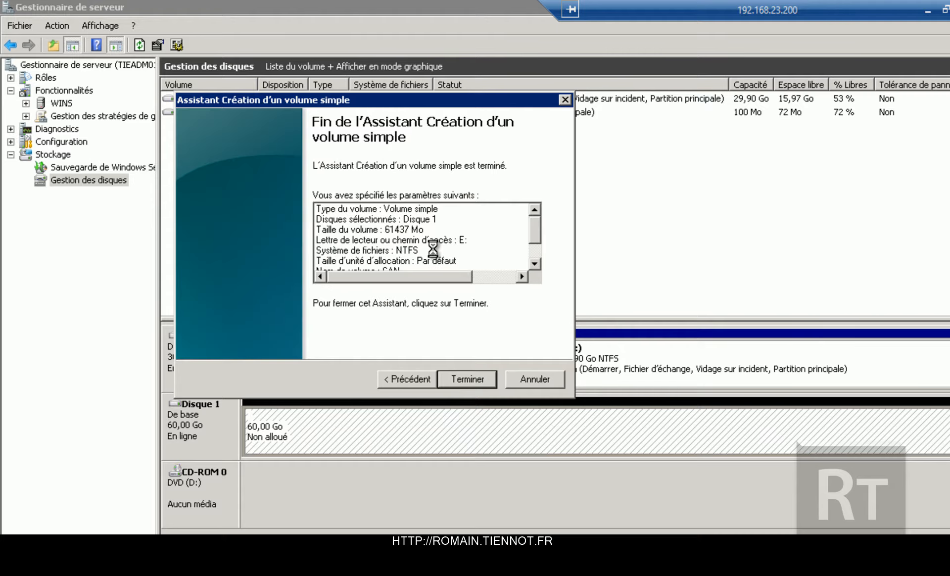
key(Return)
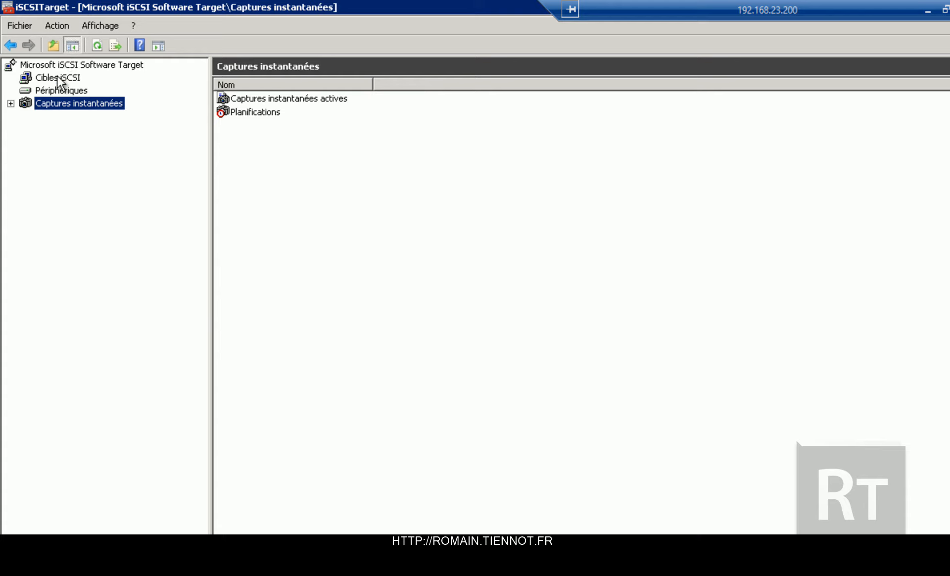
Step: Start a new iSCSI target under Cibles iSCSI, name it iSCSIHyperV01 and continue to the initiator identifiers
click(58, 77)
right_click(58, 77)
click(89, 81)
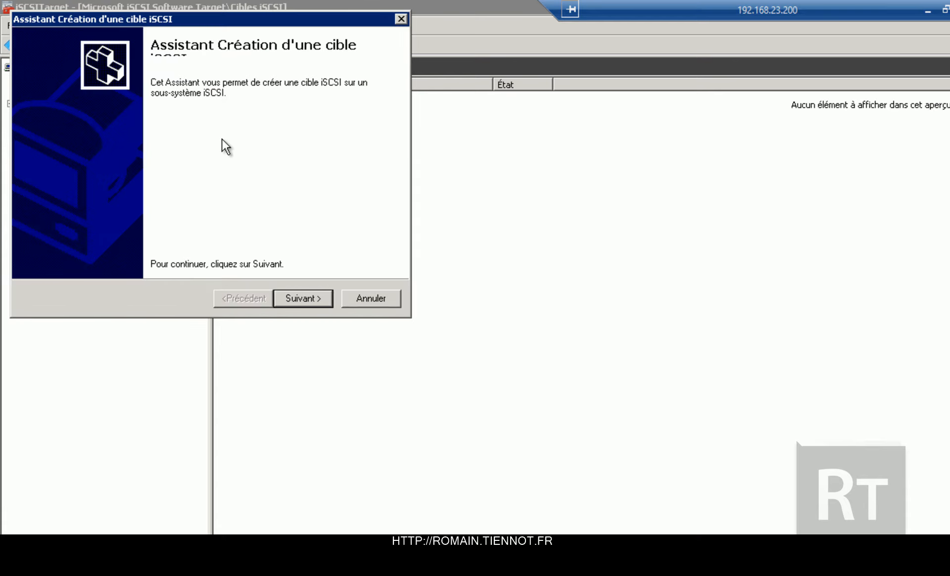
key(Return)
text(iSCSI)
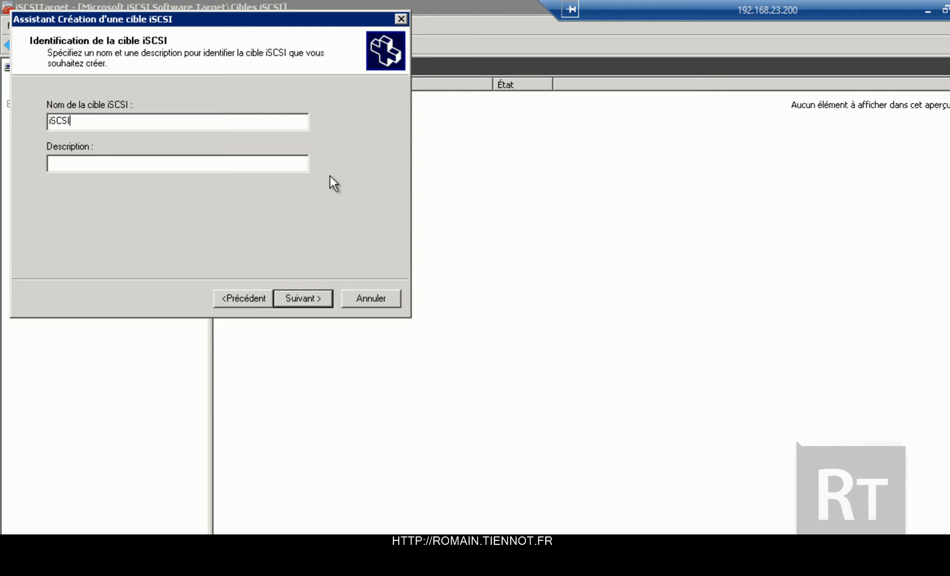
text( Hyper-V)
key(Tab)
key(Return)
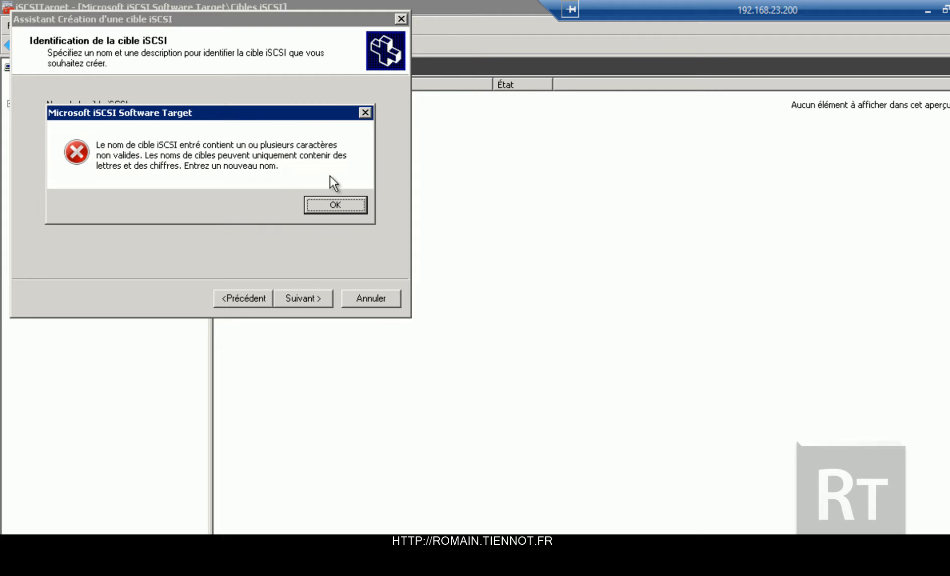
key(Return)
key(BackSpace)
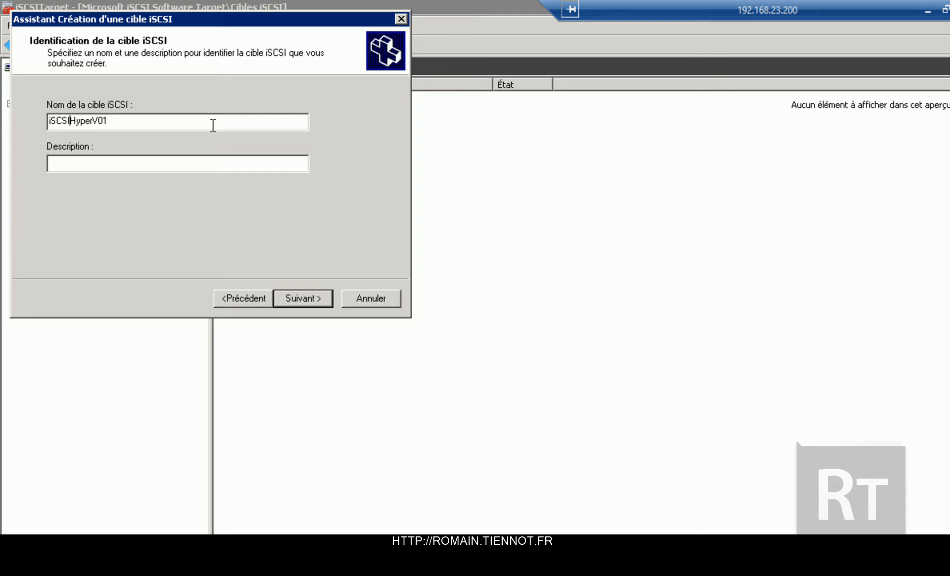
click(298, 297)
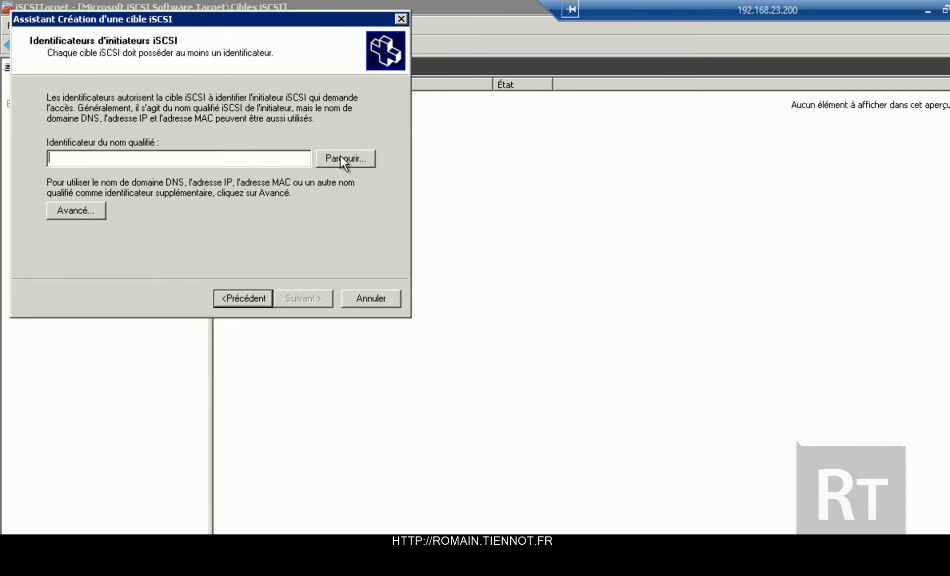
Step: Add an advanced identifier of type Adresse IP with the value 192.168.23.200
click(74, 211)
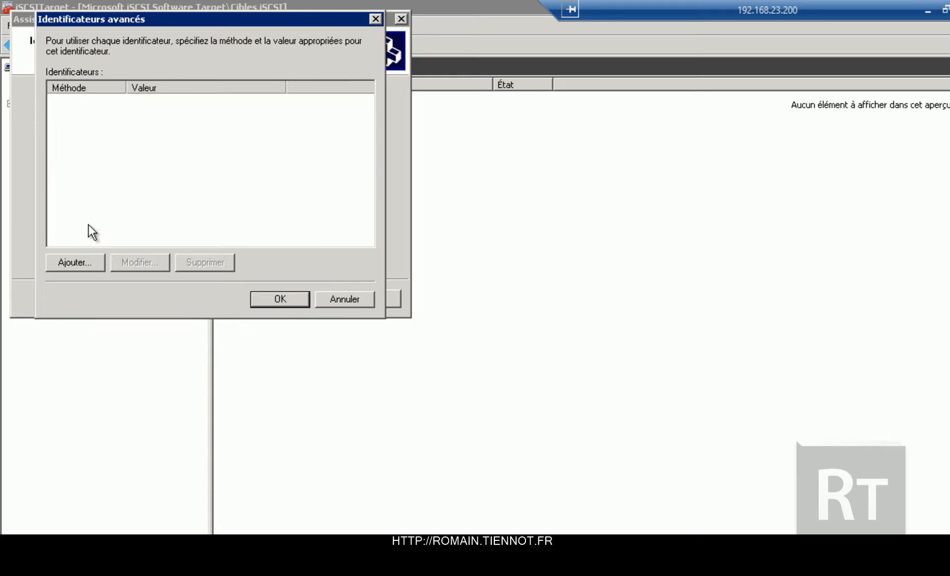
click(75, 262)
click(184, 75)
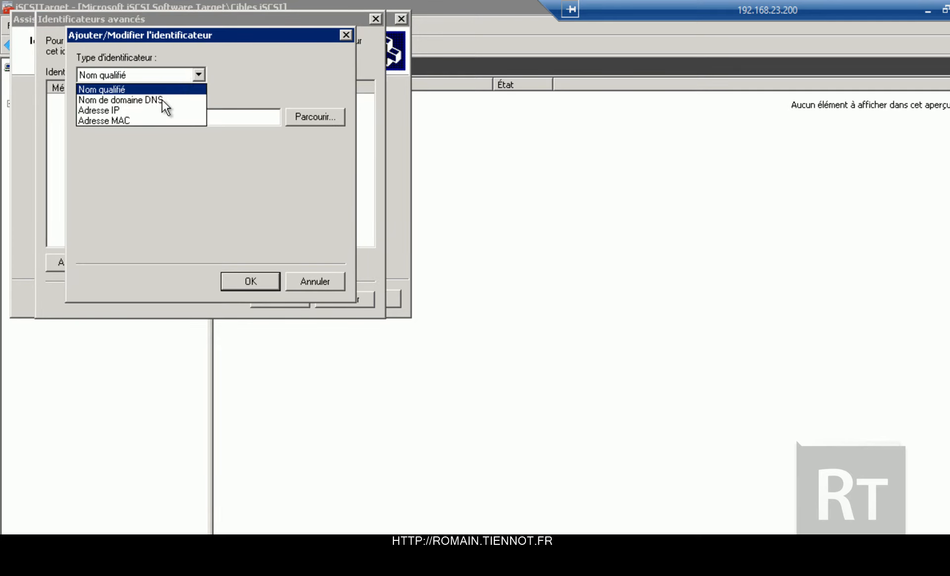
click(156, 111)
click(215, 119)
text(192.168.23.)
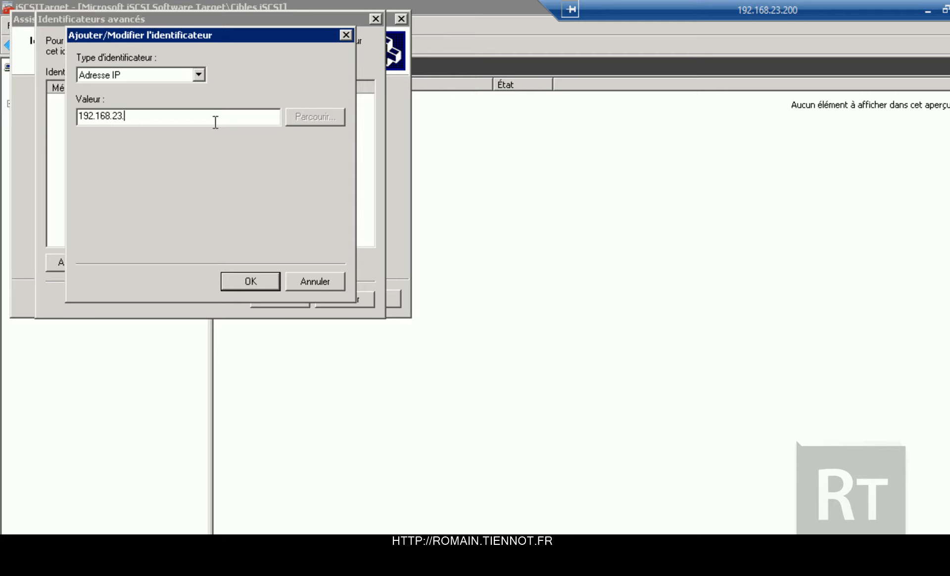
text(200)
click(254, 283)
Step: Add the qualified name iqn.1991-05.com.microsoft:tiehpv01.tiennot.lan as an identifier, allowing multiple initiators to access the target
click(86, 258)
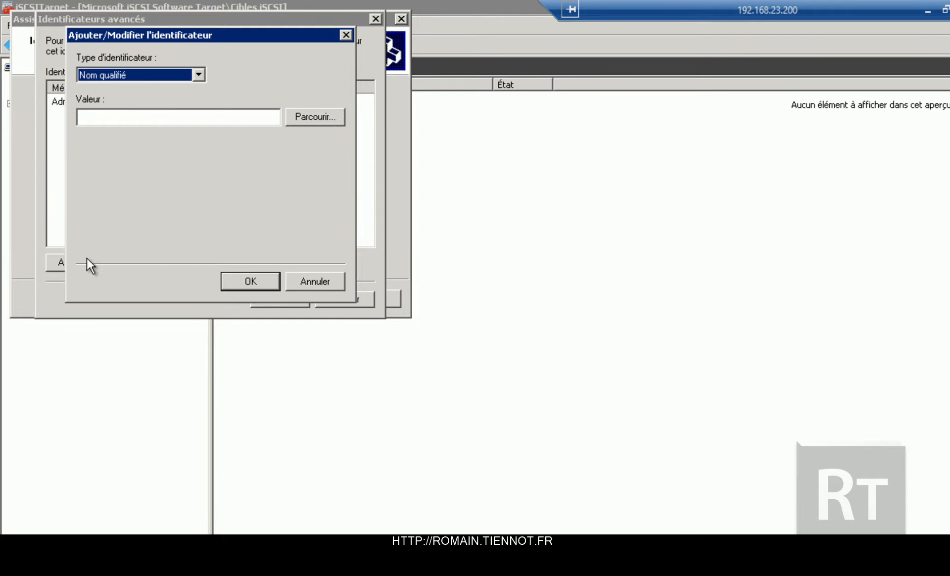
click(337, 115)
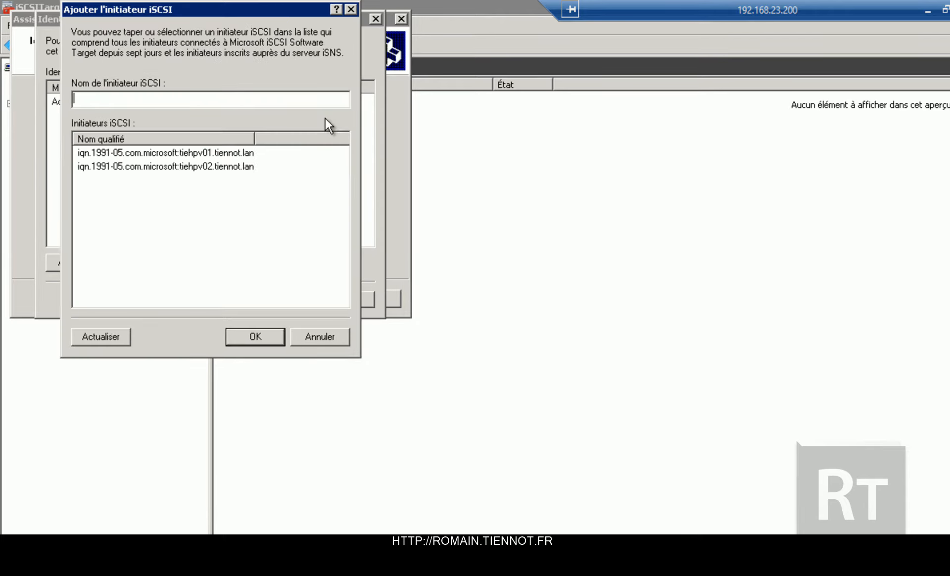
click(214, 151)
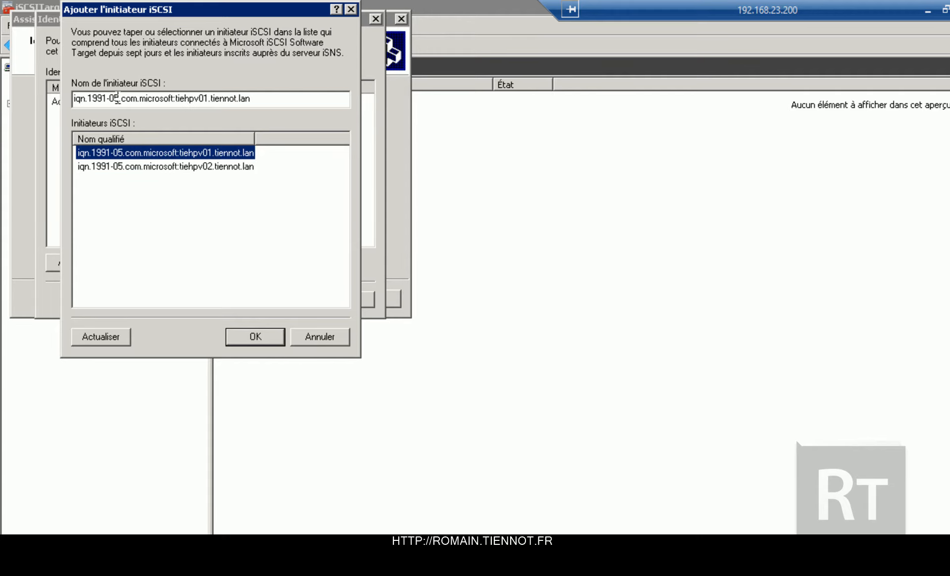
drag(91, 99, 260, 88)
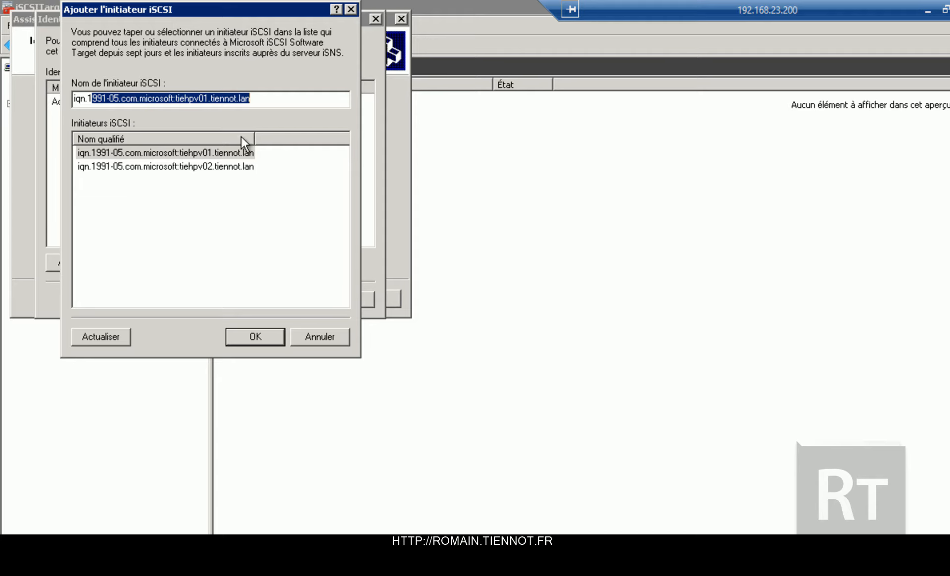
double_click(232, 151)
click(263, 283)
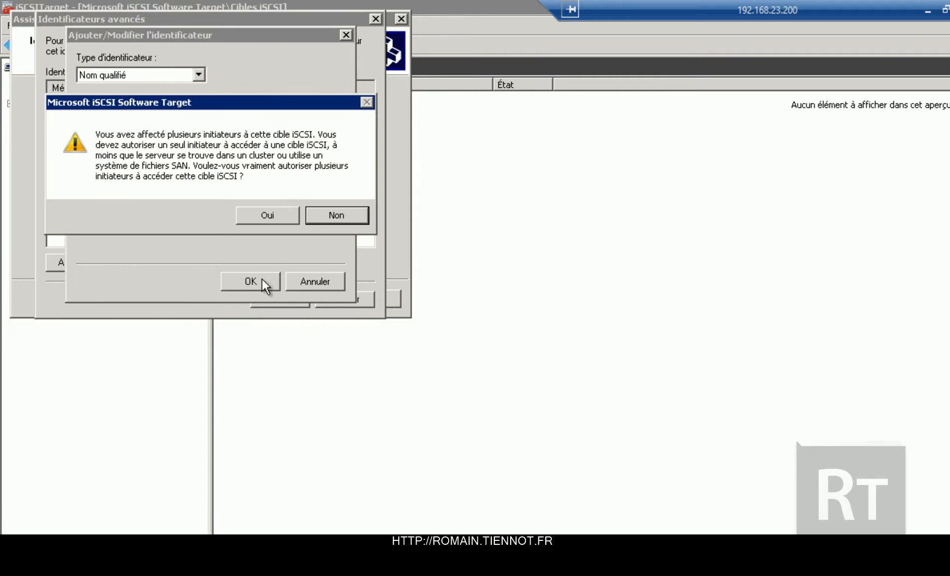
click(286, 225)
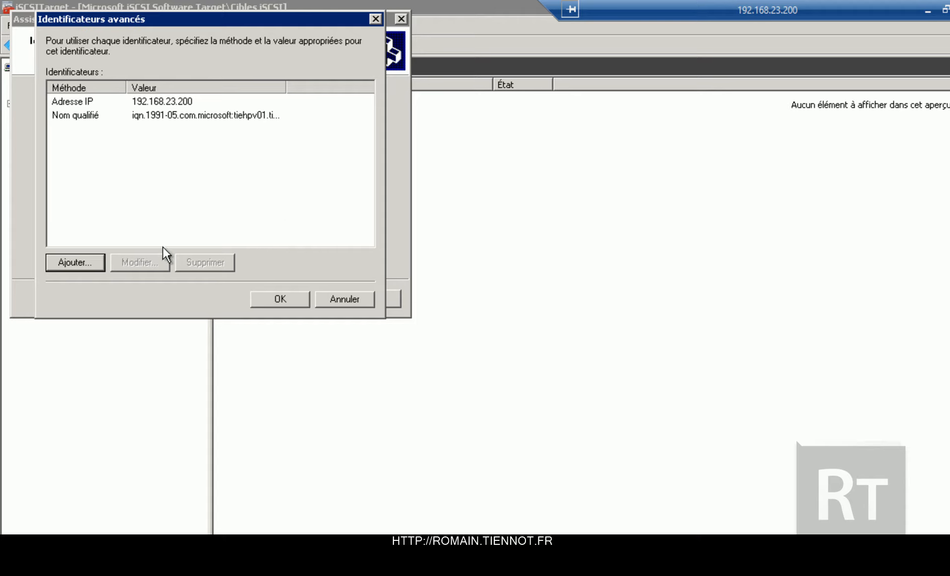
Step: Add the qualified name iqn.1991-05.com.microsoft:tiehpv02.tiennot.lan as another identifier, allowing multiple initiators
click(90, 254)
click(324, 121)
click(234, 166)
click(277, 333)
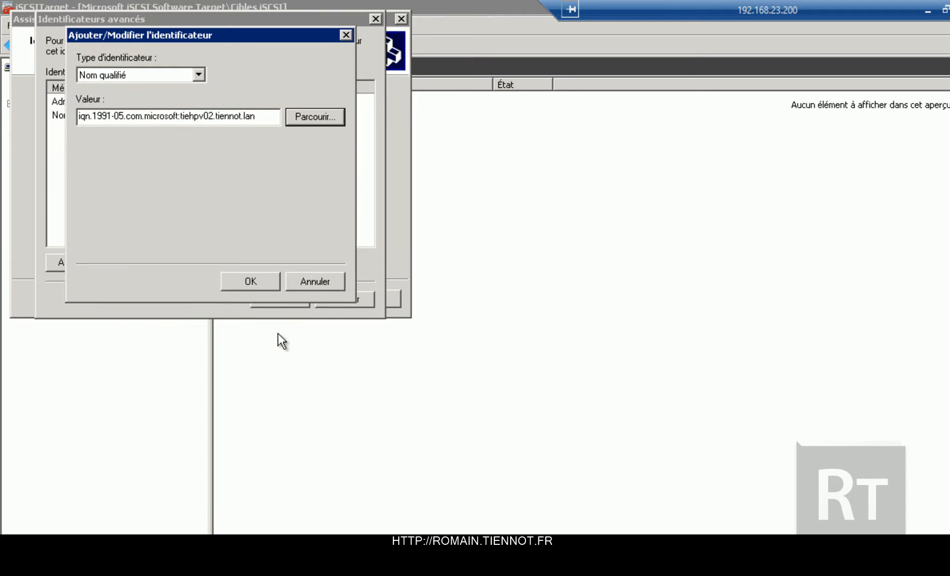
click(257, 285)
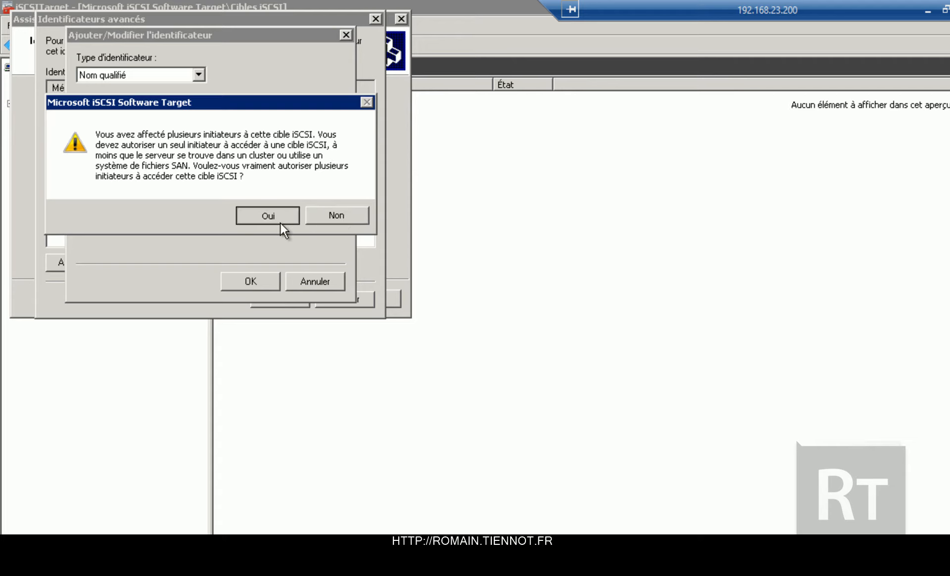
click(280, 222)
Step: Accept the identifiers, finish creating the iSCSI target and display iSCSIHyperV01 under Cibles iSCSI
click(287, 293)
click(288, 293)
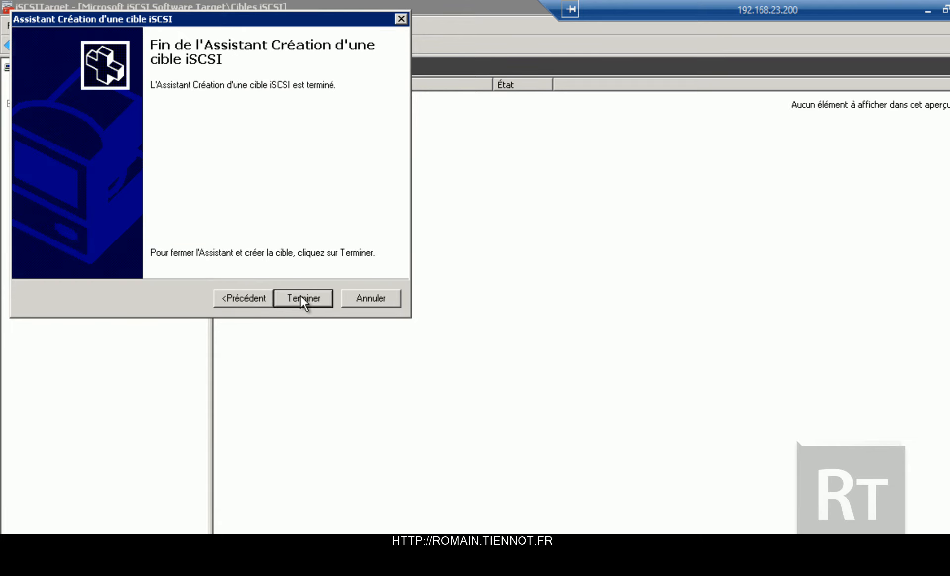
click(301, 295)
click(11, 78)
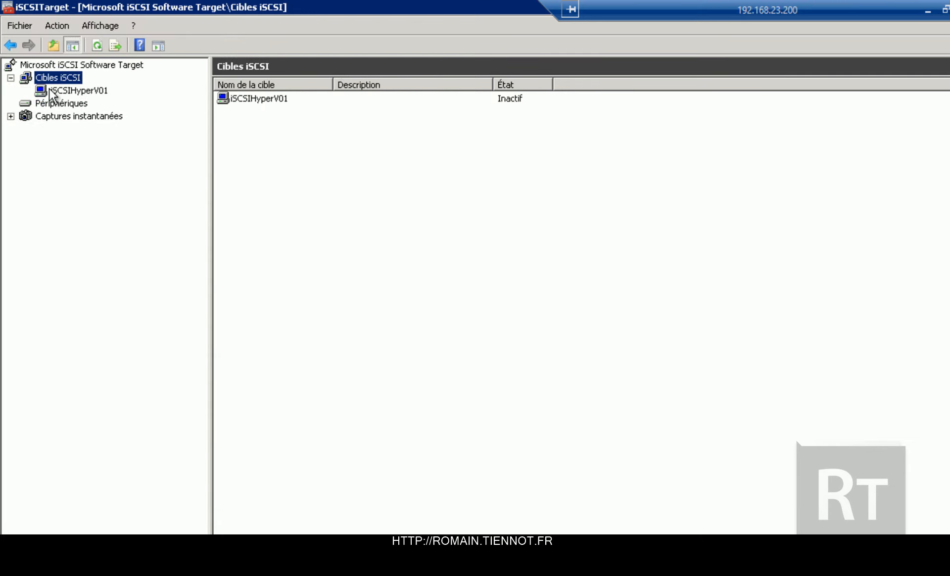
click(42, 90)
Step: Start creating a virtual disk under Périphériques and browse to drive E:\ for its file
click(41, 104)
right_click(40, 99)
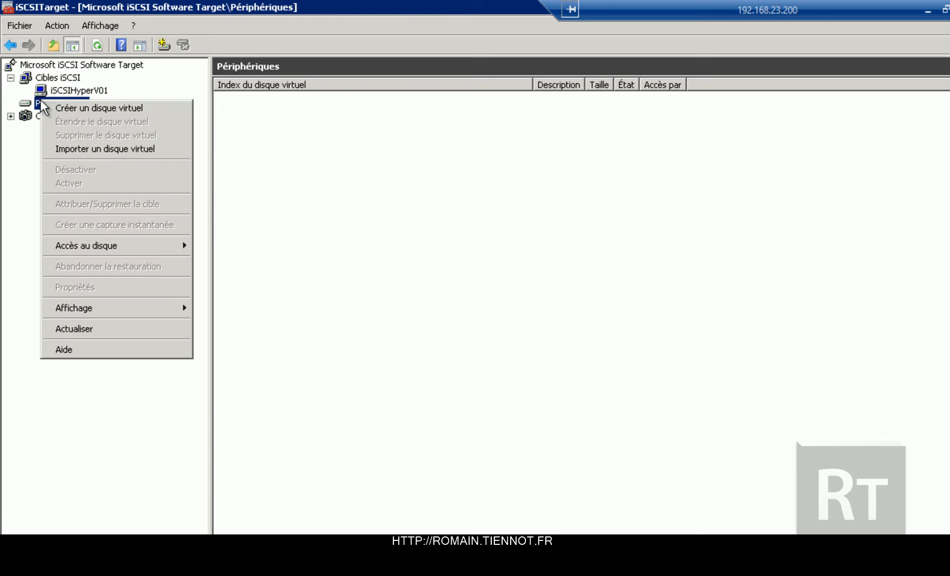
click(65, 106)
click(302, 341)
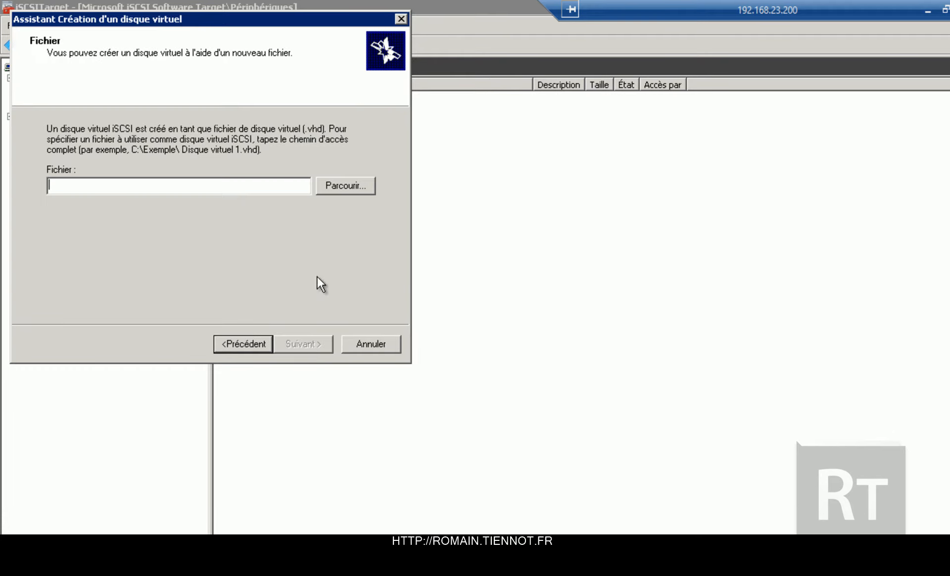
click(347, 187)
click(101, 151)
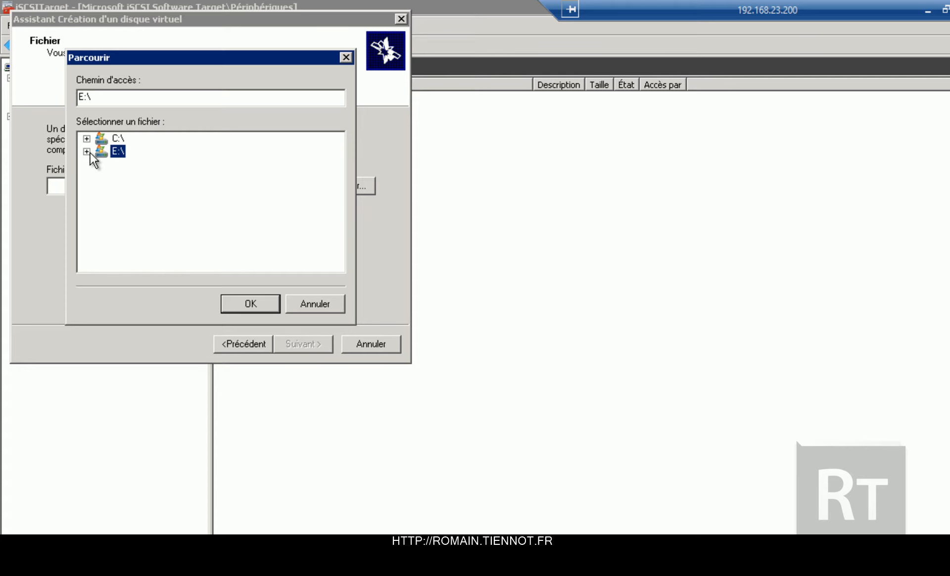
Step: Create a folder named HyperV01 on the SAN (E:) drive in Windows Explorer and open it
key(super+e)
double_click(522, 190)
click(385, 136)
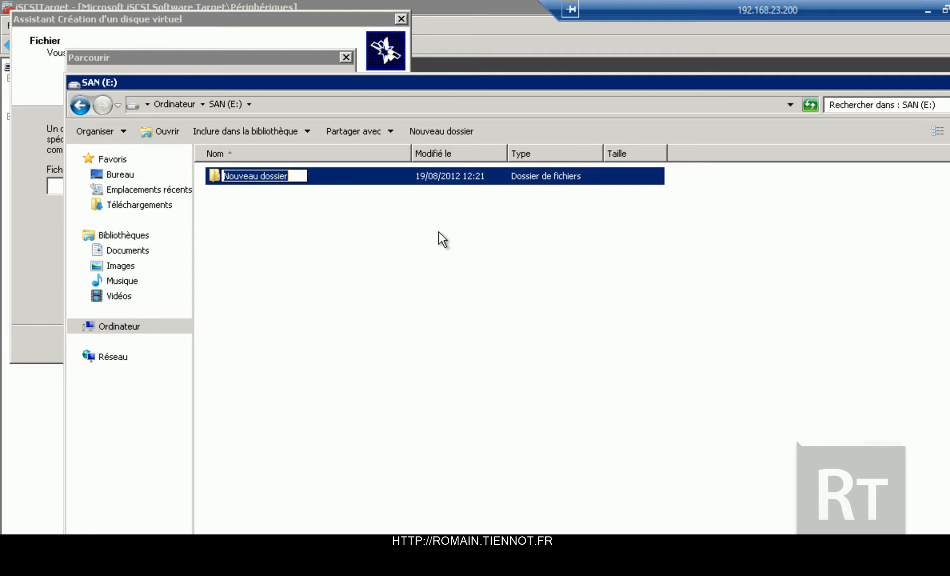
text(HyperV)
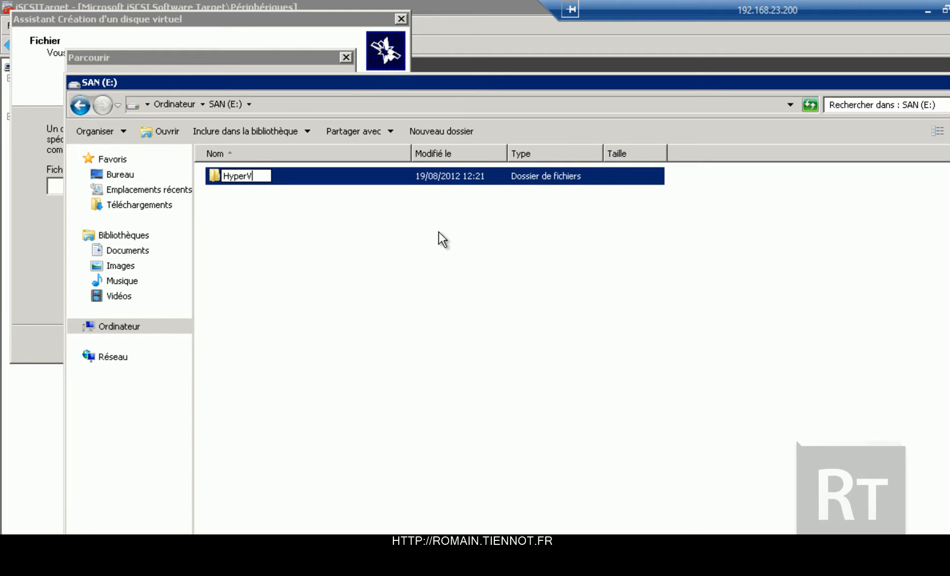
text(01)
key(Return)
key(Return)
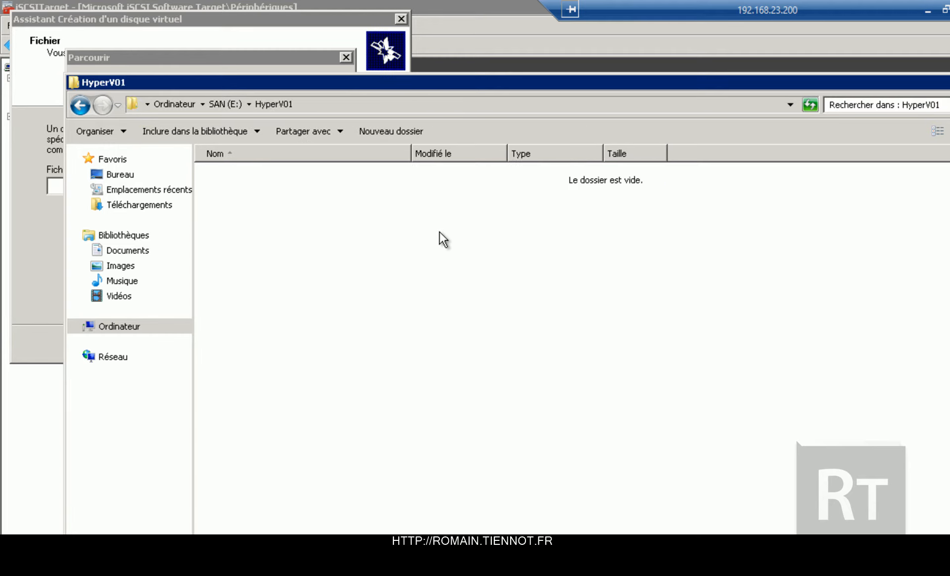
Step: Create two subfolders named Quorum and Data inside the HyperV01 folder
click(410, 139)
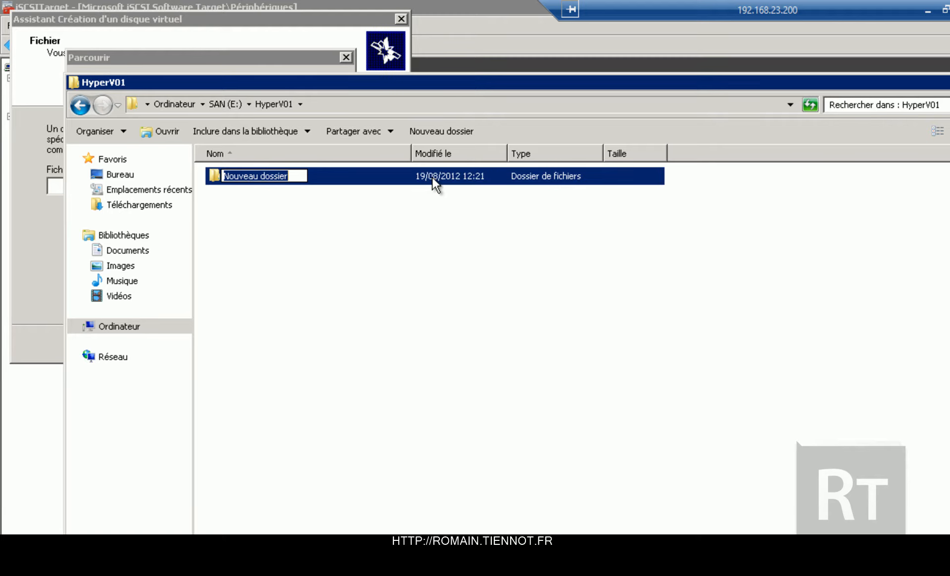
text(Quorum)
key(Return)
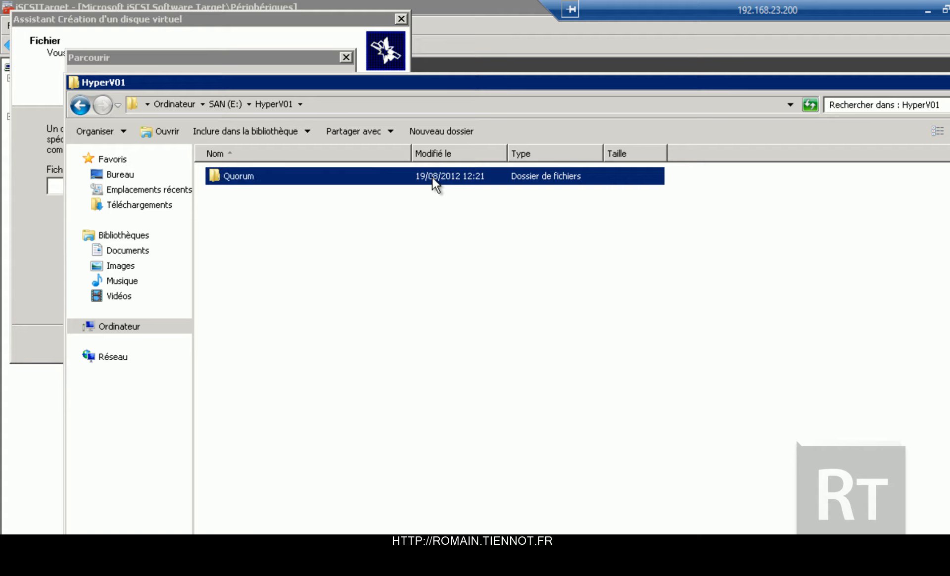
click(443, 131)
text(Data)
key(Return)
Step: Close the Explorer window and reopen the virtual disk wizard's file browser to reload the drives
key(alt+F4)
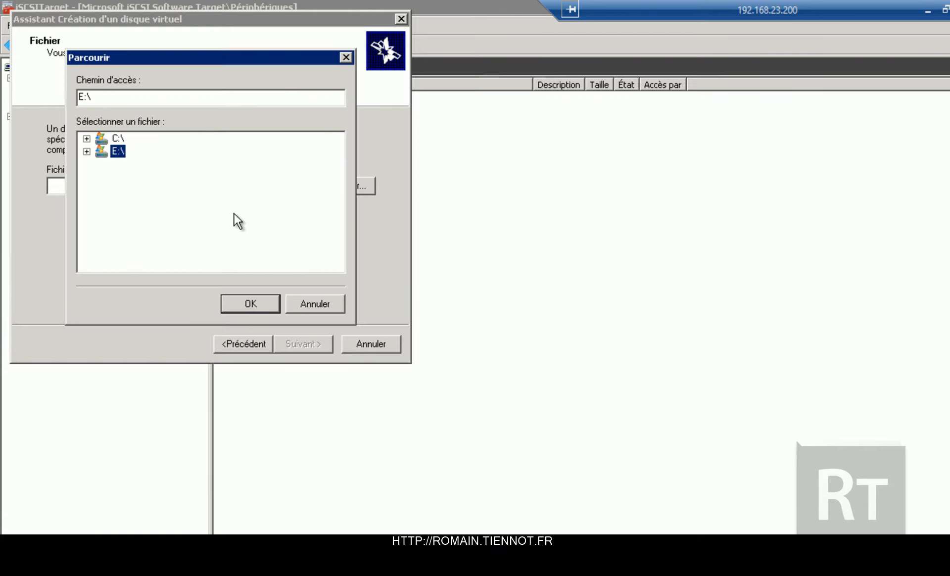
key(Escape)
click(349, 188)
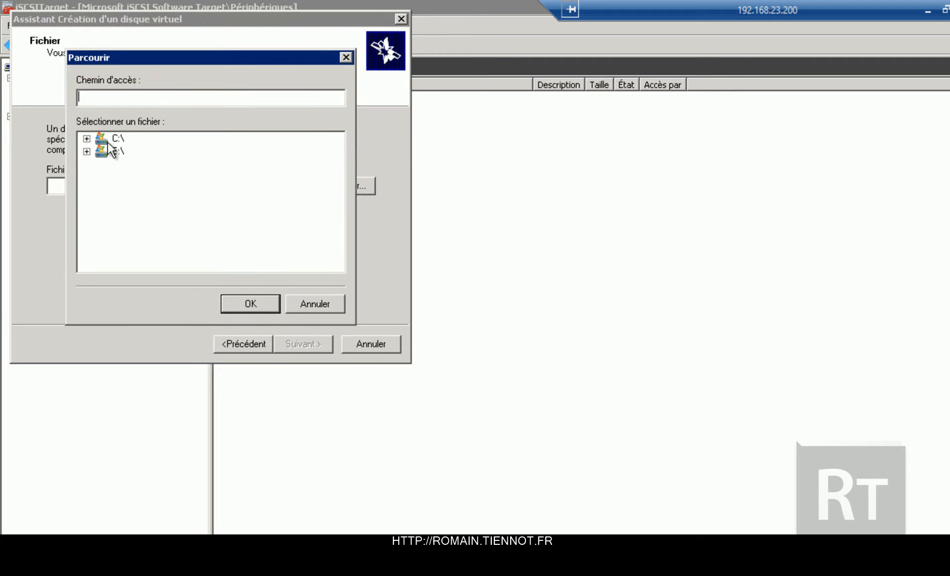
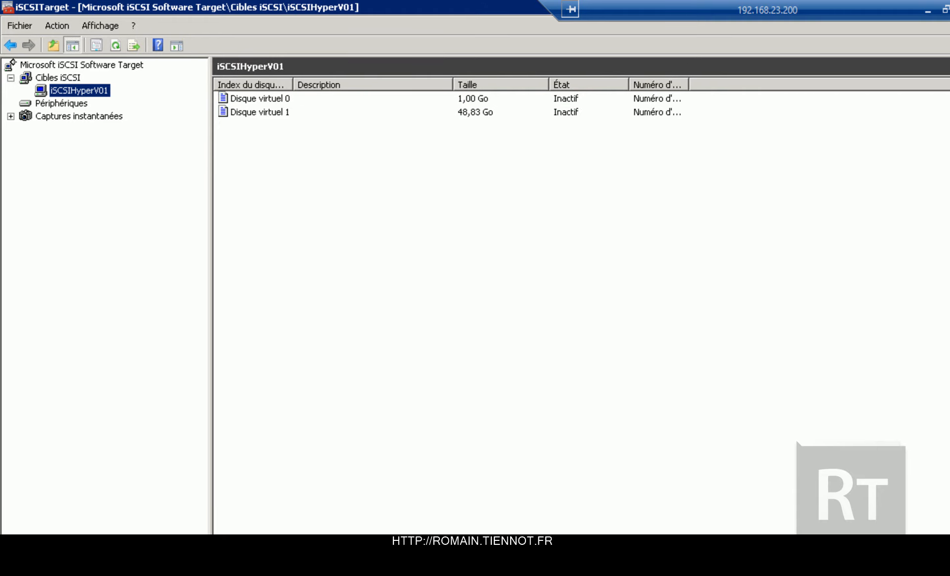
Step: Reduce the 192.168.23.200 remote session to a window, then open a Remote Desktop connection to 192.168.23.181, also shown in a window
key(alt+Tab)
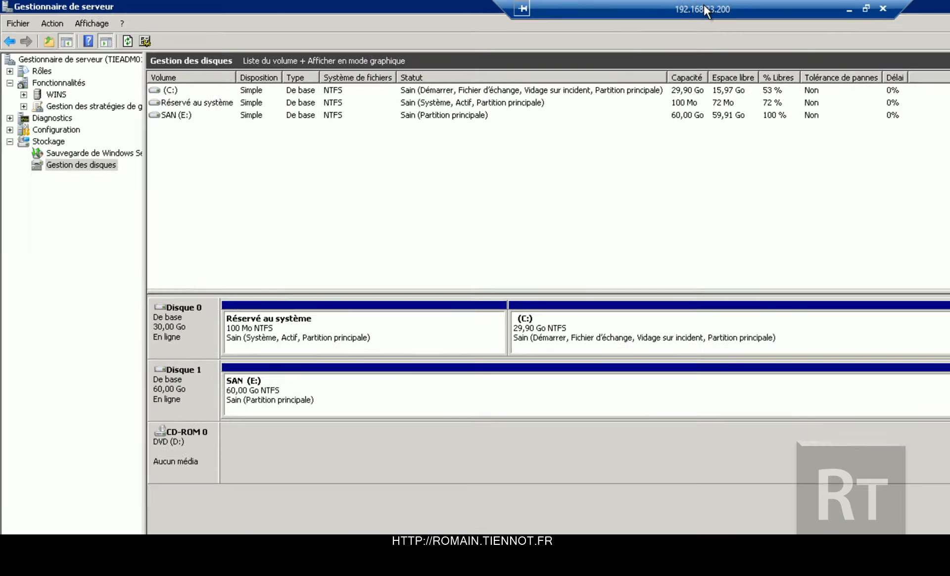
double_click(708, 9)
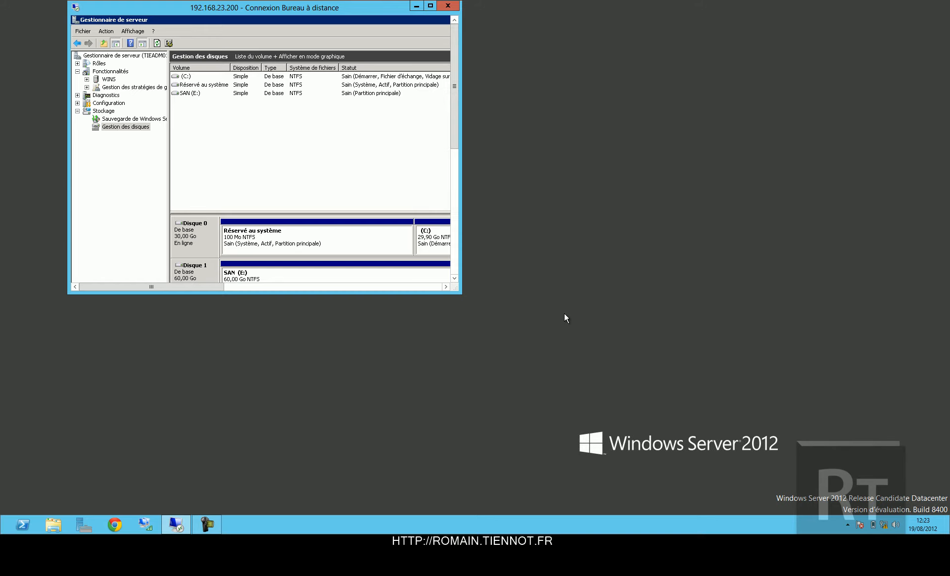
click(501, 325)
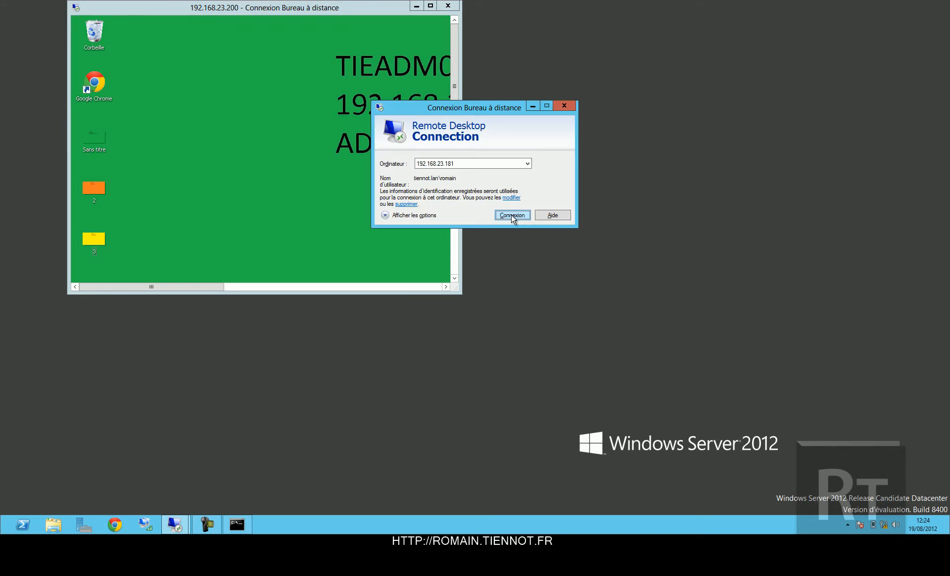
click(512, 215)
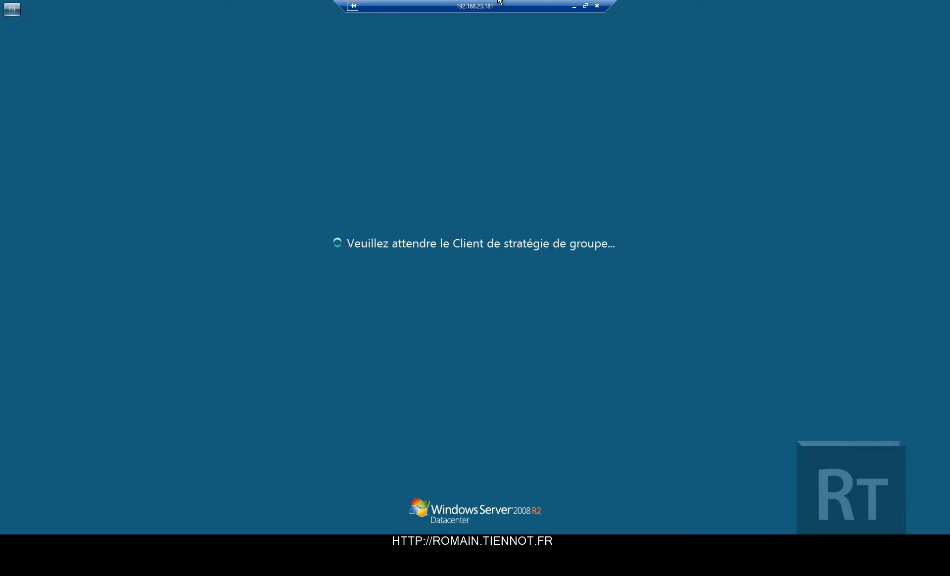
double_click(499, 2)
Step: Set the Sans titre image as desktop background in the 192.168.23.200 session and return that session to a window
double_click(368, 18)
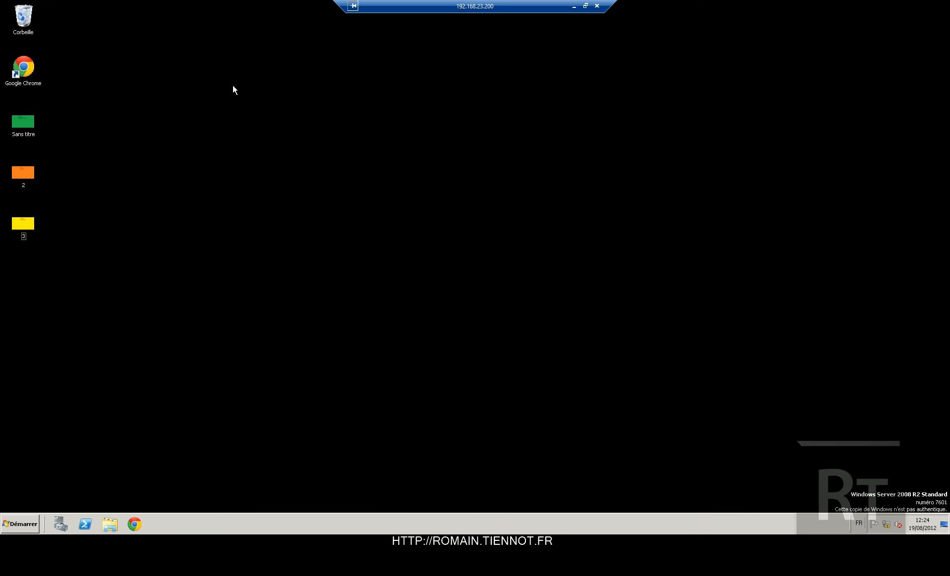
right_click(32, 122)
click(55, 136)
double_click(469, 4)
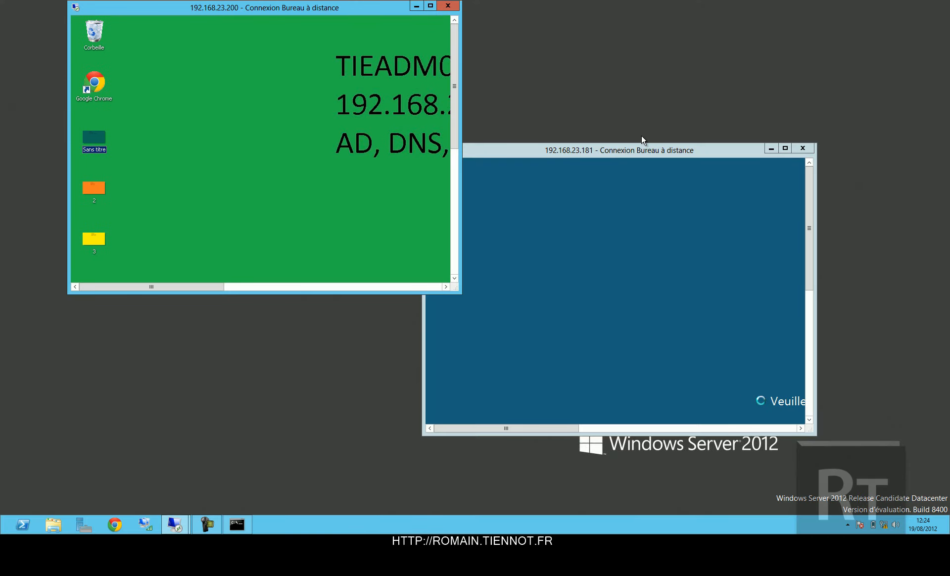
key(super+r)
key(Return)
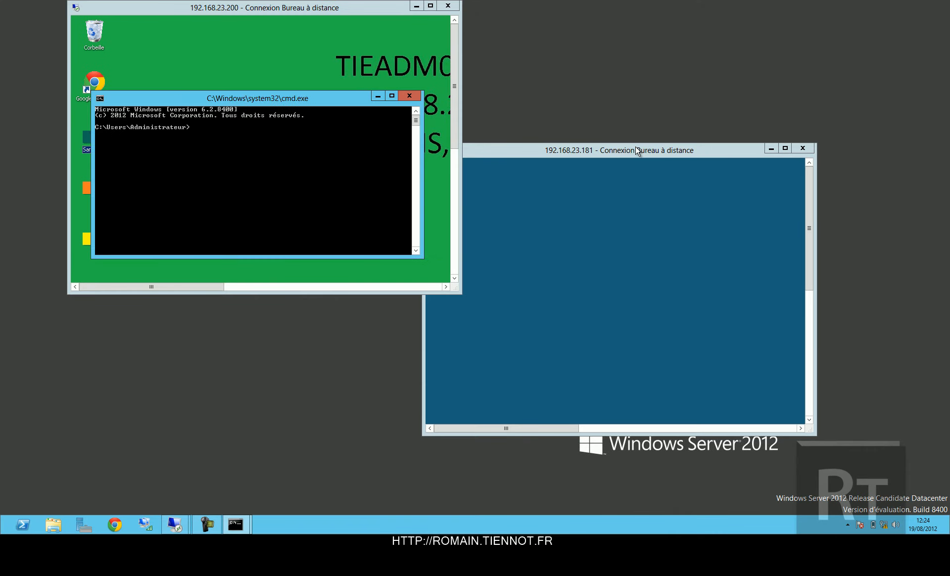
text(exit)
key(Return)
Step: Launch a Remote Desktop connection to 192.168.23.182 using the saved address
key(super+r)
text(mstsc)
key(Return)
key(Down)
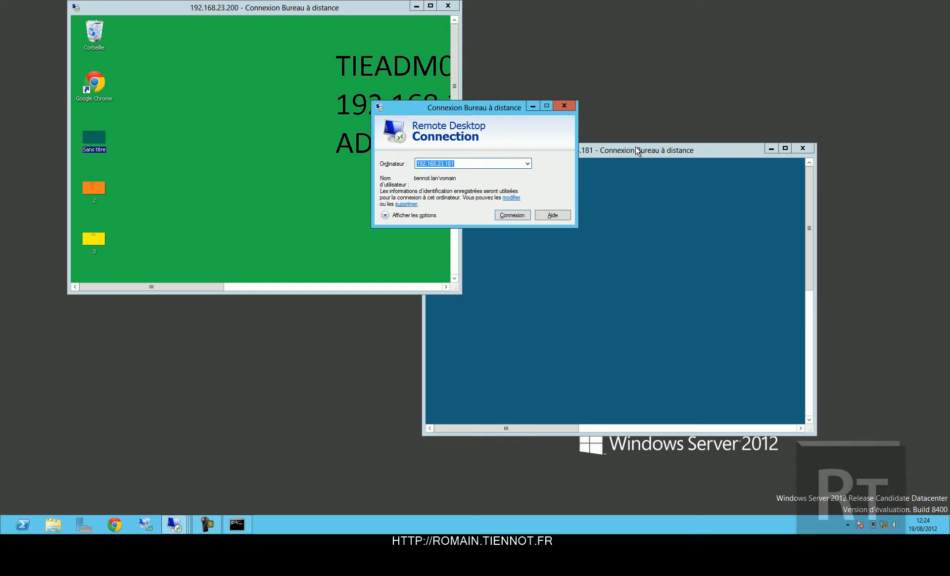
key(Up)
key(Return)
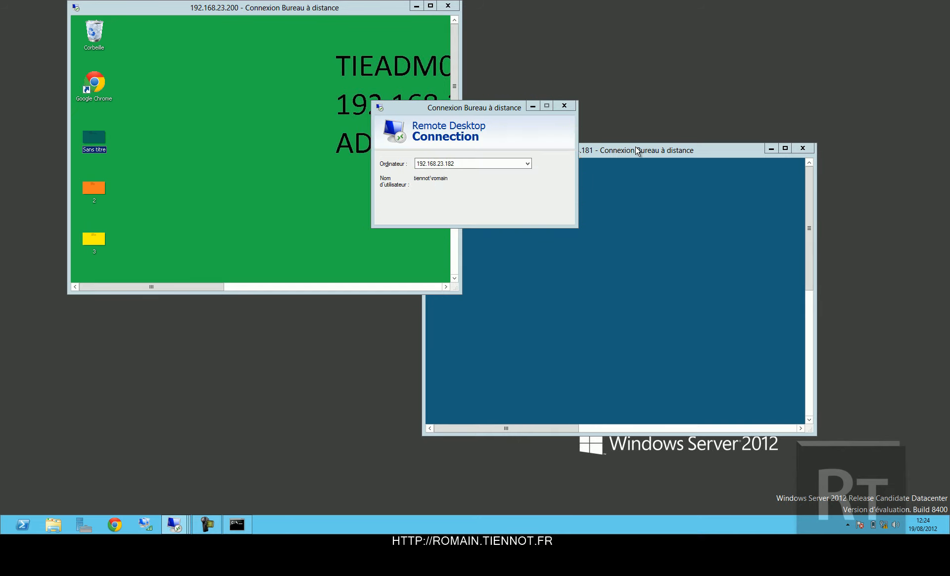
key(Return)
key(Return)
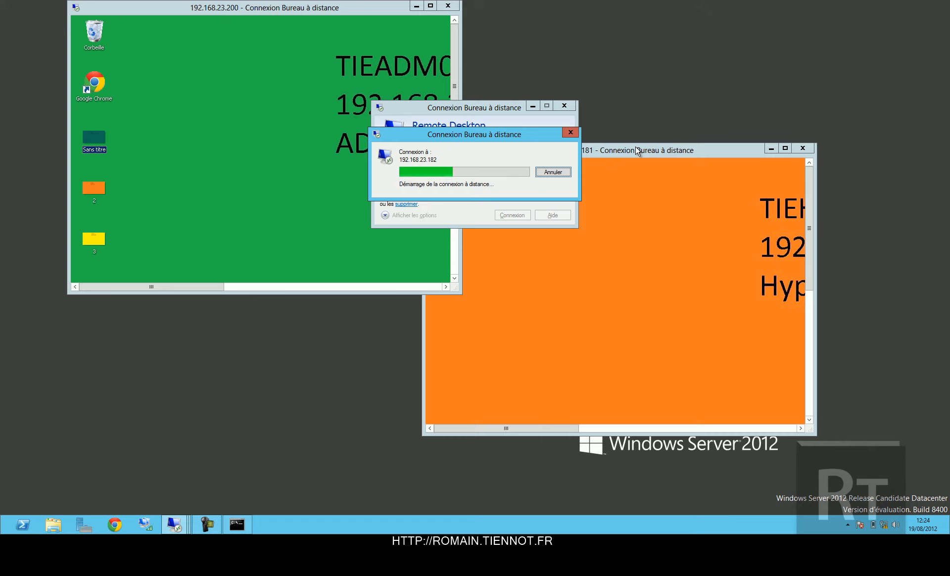
key(Return)
Step: Maximize the 192.168.23.181 remote session and open its iSCSI Initiator from the administration tools
double_click(638, 151)
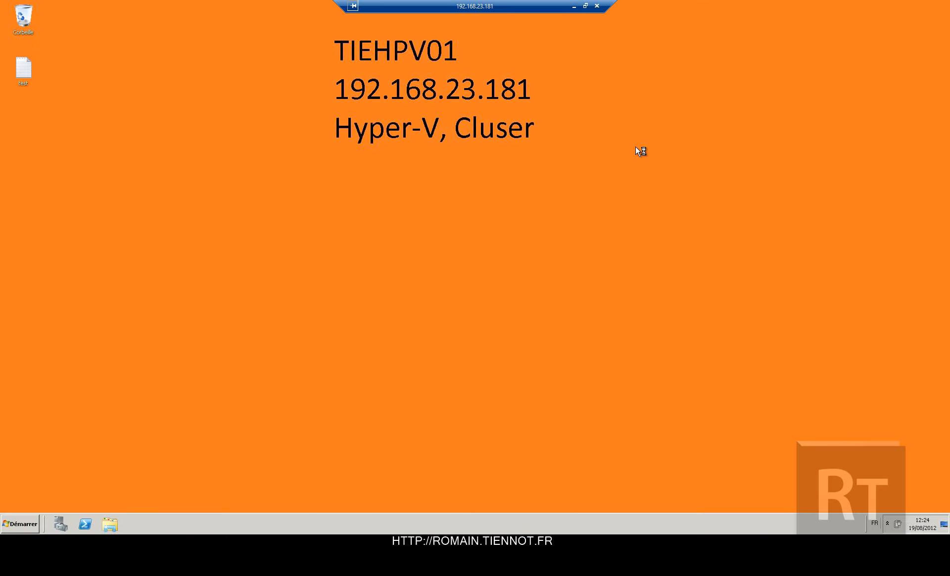
click(7, 529)
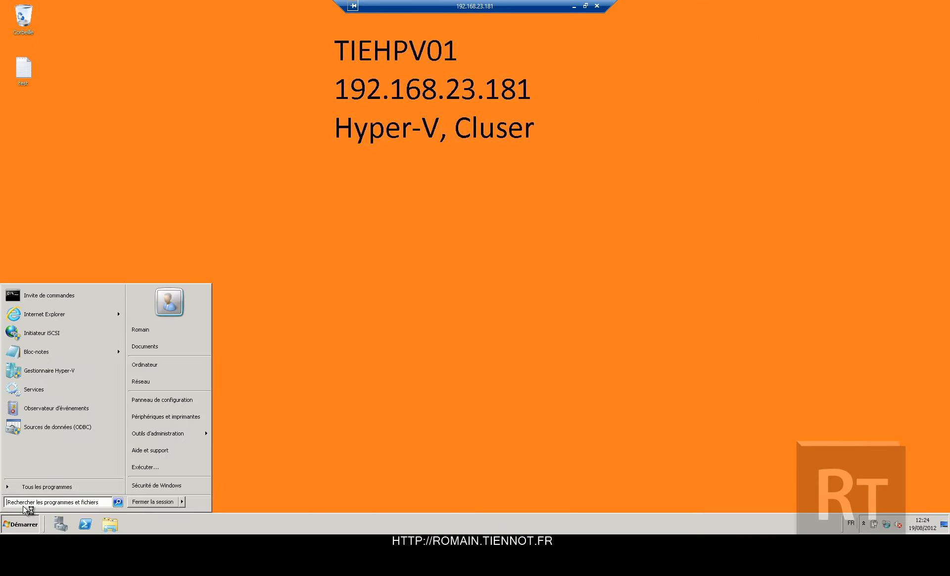
mouse_move(171, 440)
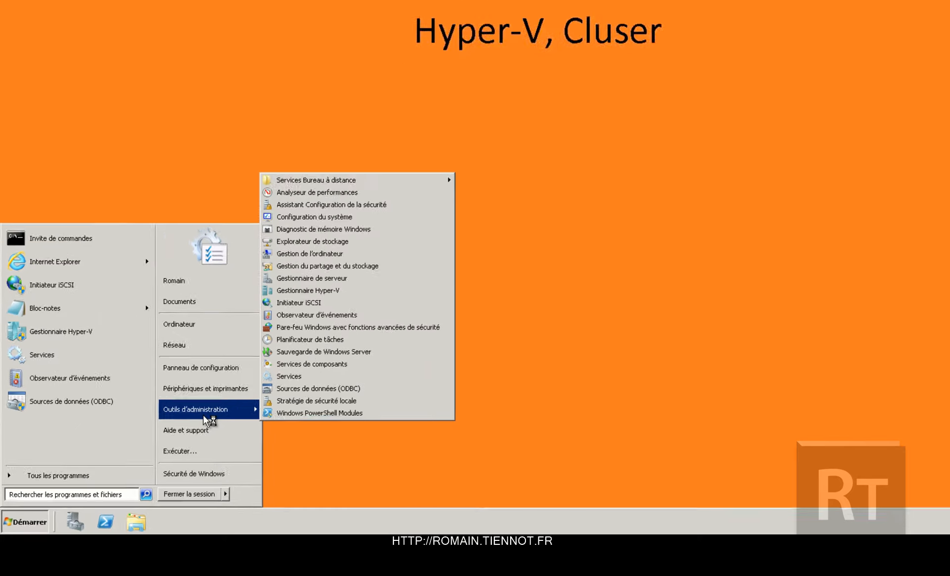
click(336, 302)
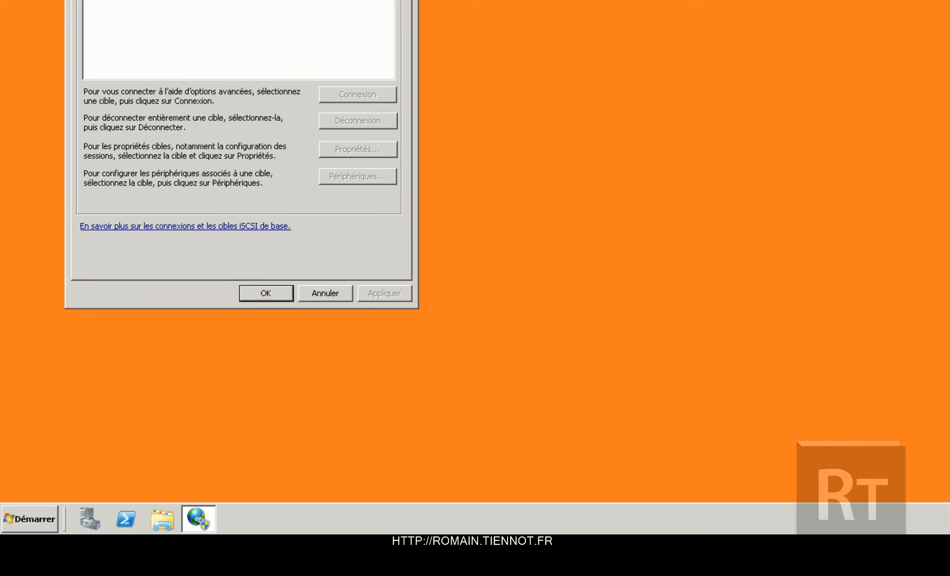
Step: Refresh the discovered targets, then remove the existing tieadm01 target portal from the iSCSI discovery settings
click(353, 135)
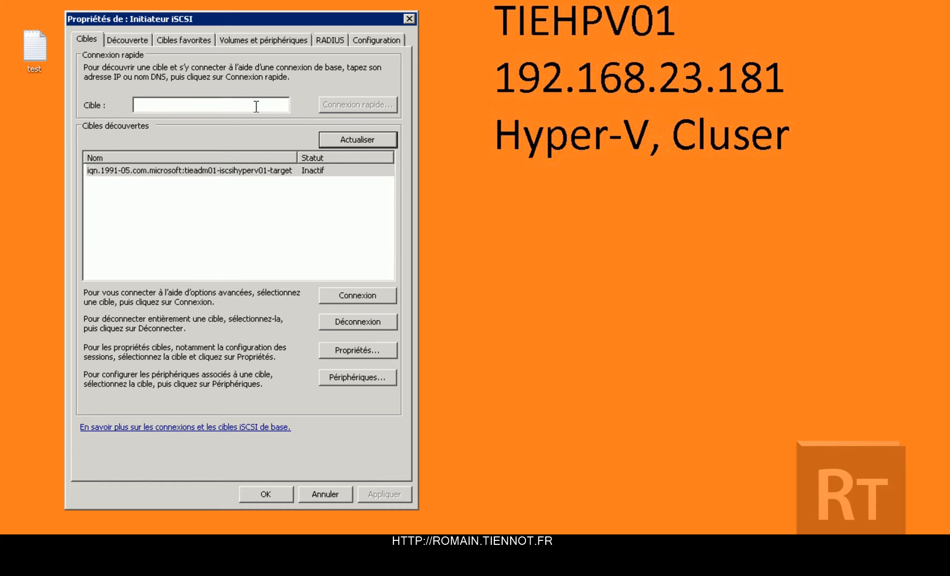
click(237, 105)
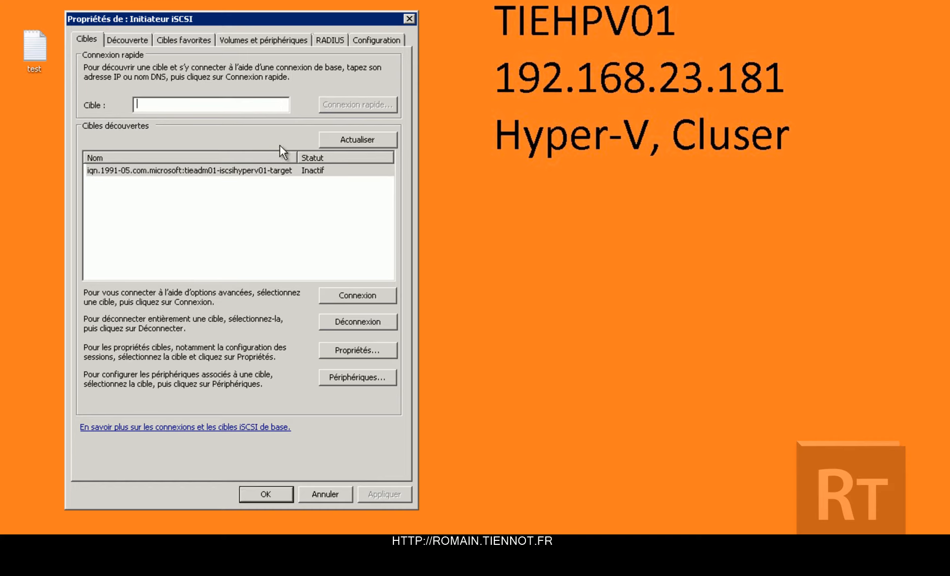
click(278, 173)
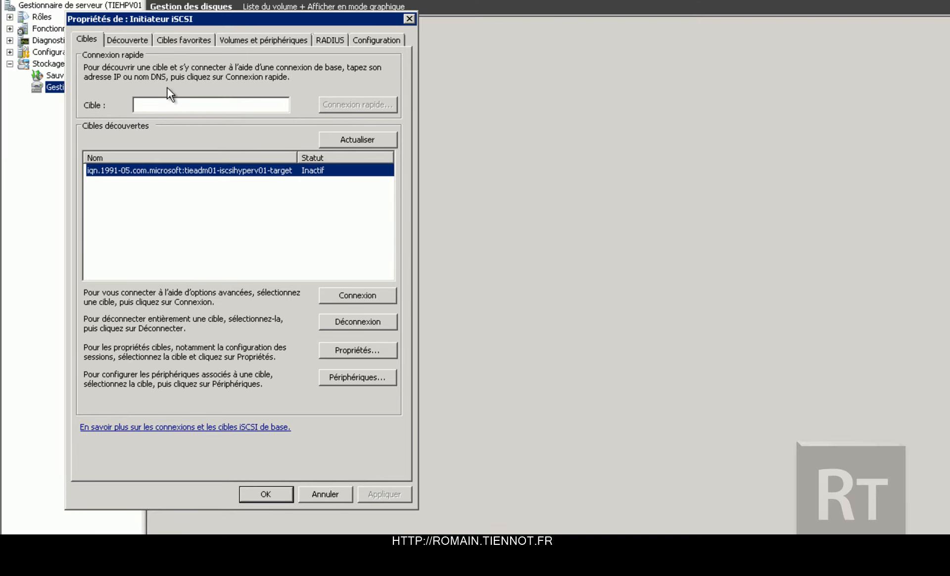
click(127, 40)
click(117, 111)
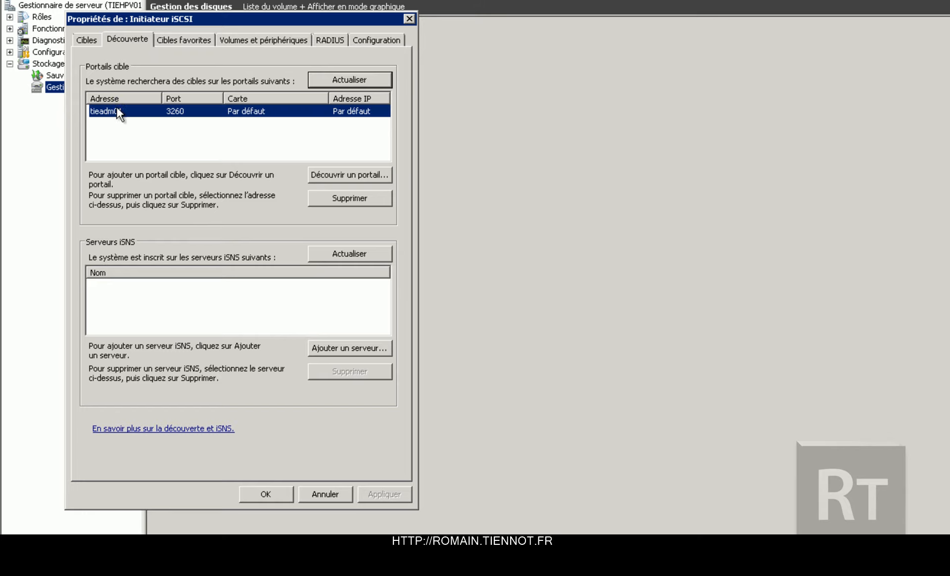
click(360, 198)
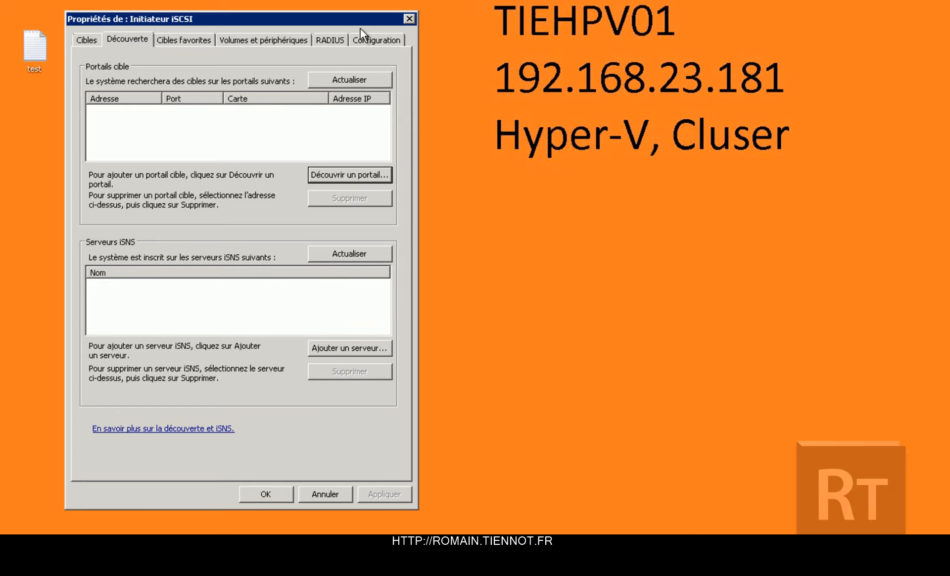
Step: Quick-connect the initiator to the target server tieadm01, finish the connection dialog and dismiss the exception message
click(88, 40)
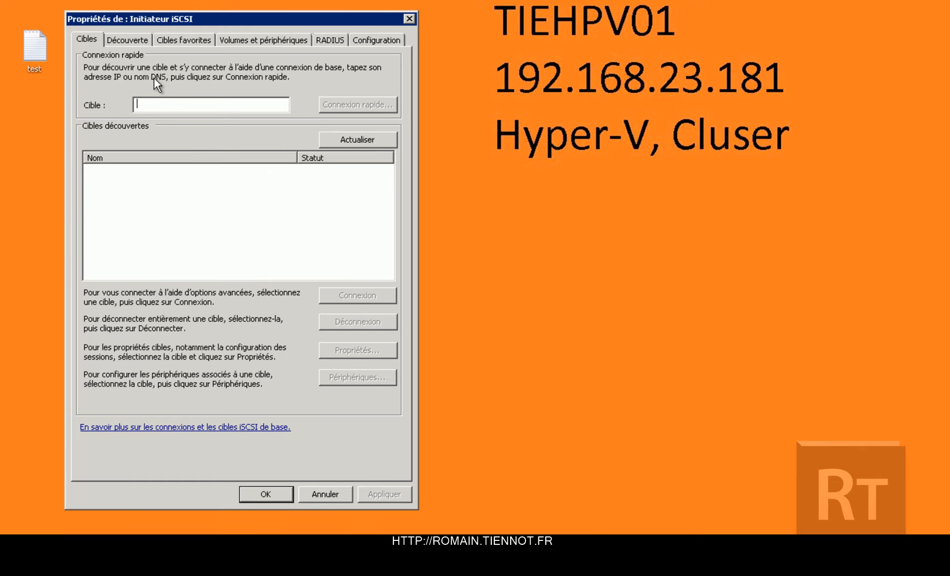
text(tieadm01)
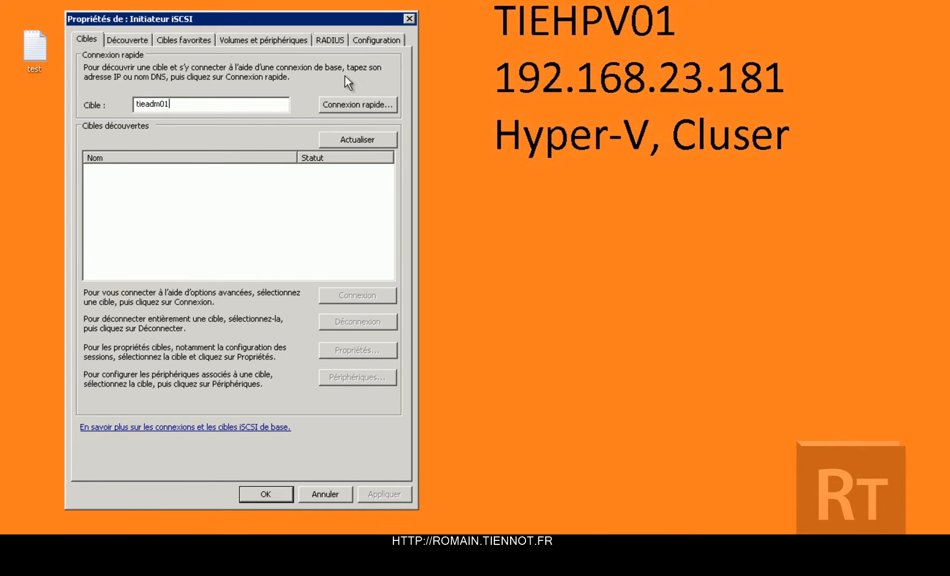
click(352, 104)
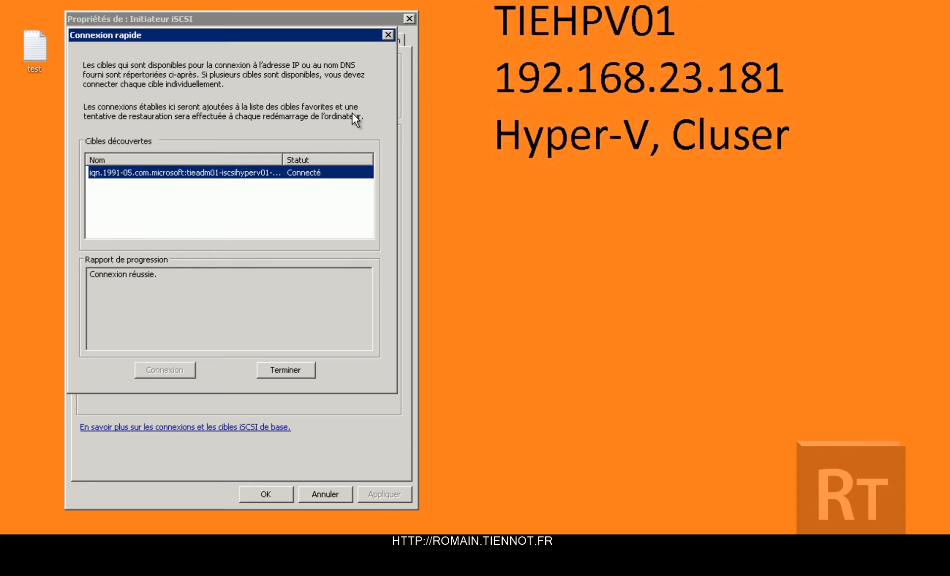
click(305, 366)
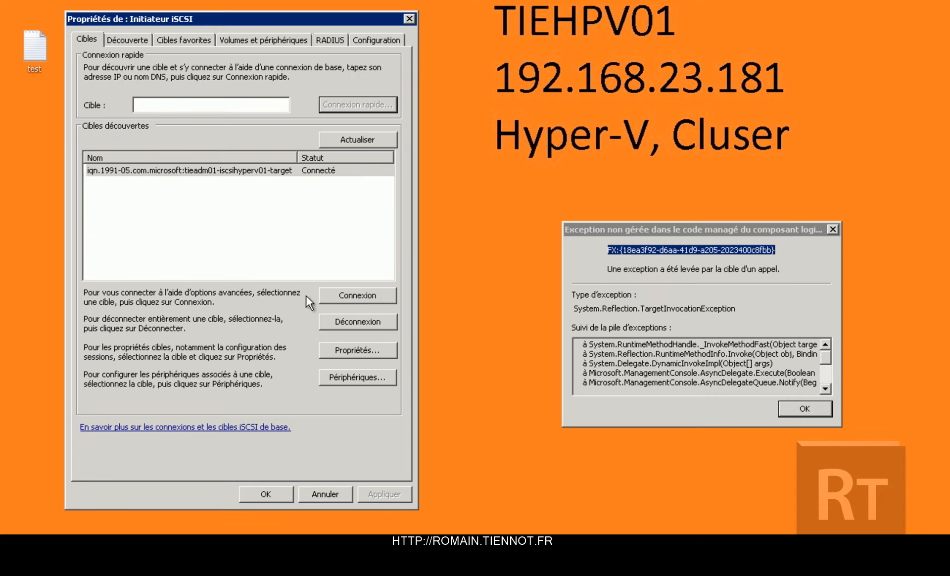
click(805, 409)
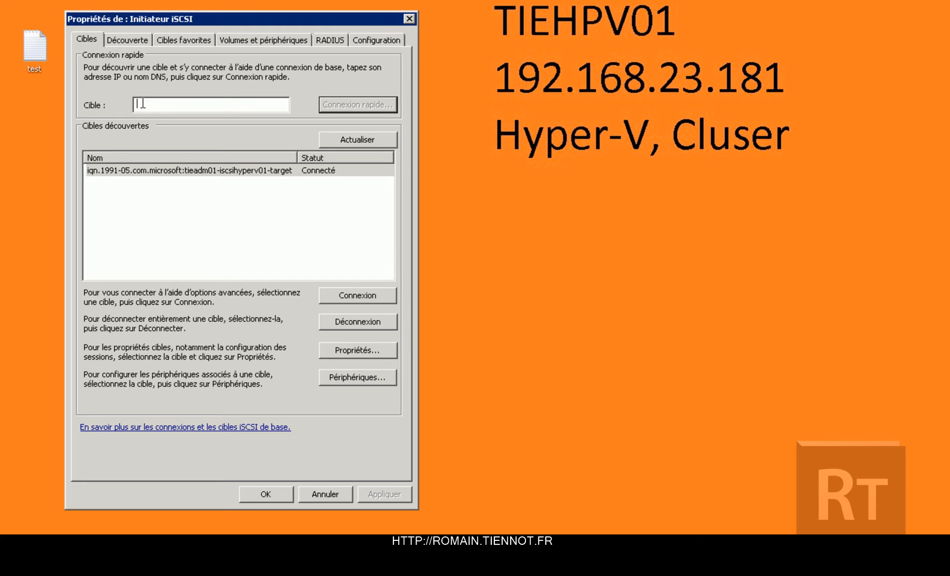
Step: Automatically configure the initiator's volumes and devices, then validate the iSCSI Initiator properties
click(127, 40)
click(171, 38)
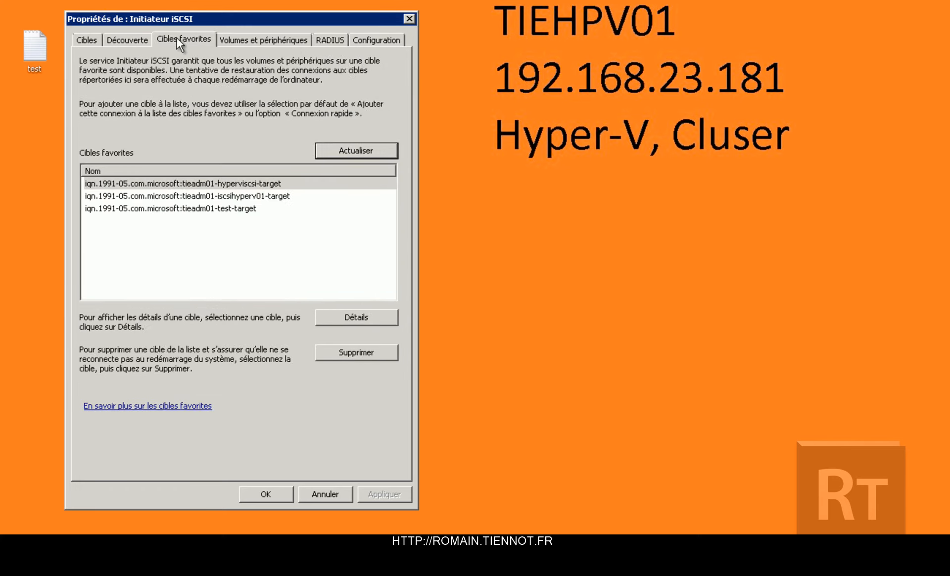
click(248, 39)
click(201, 40)
click(250, 37)
click(365, 276)
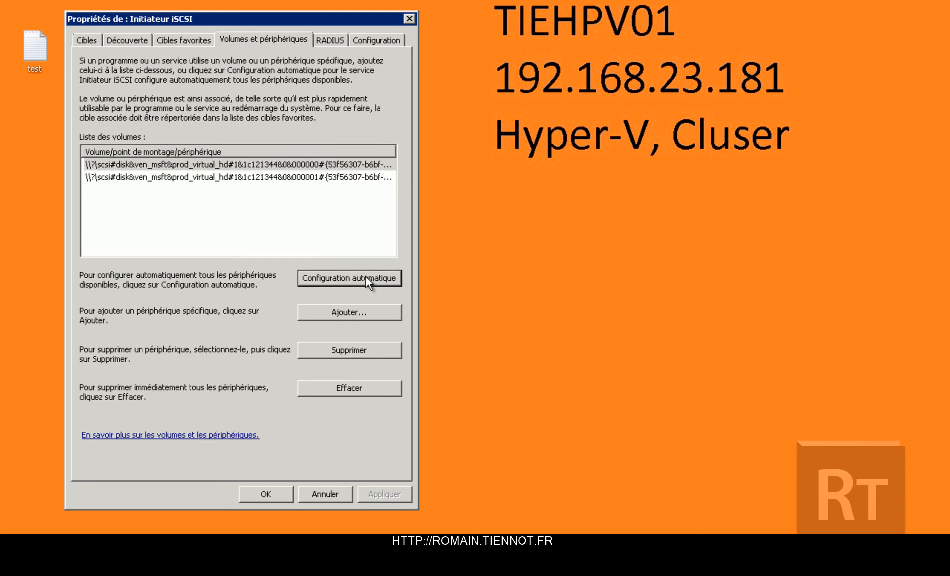
click(275, 495)
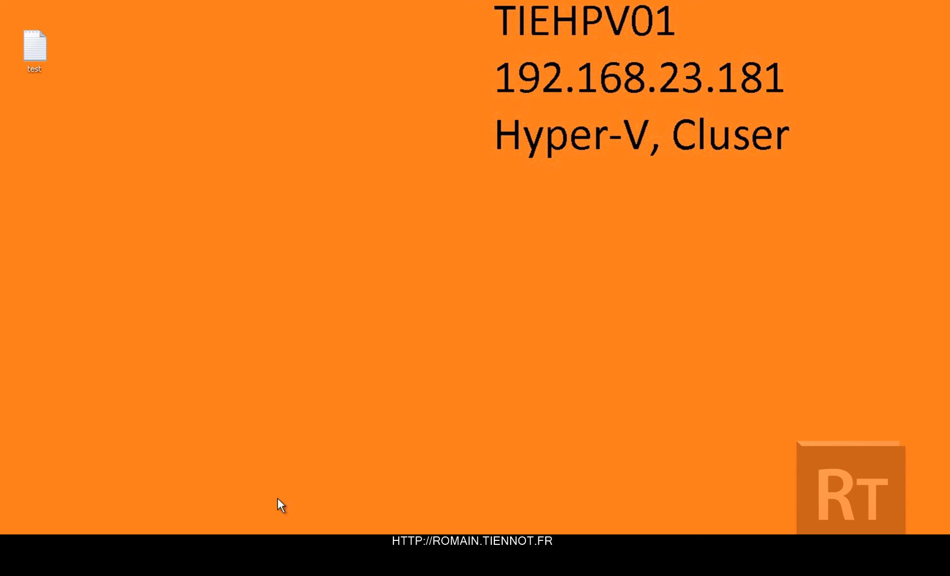
Step: Return the 192.168.23.181 session to a window and bring up the 192.168.23.182 remote session
click(737, 1)
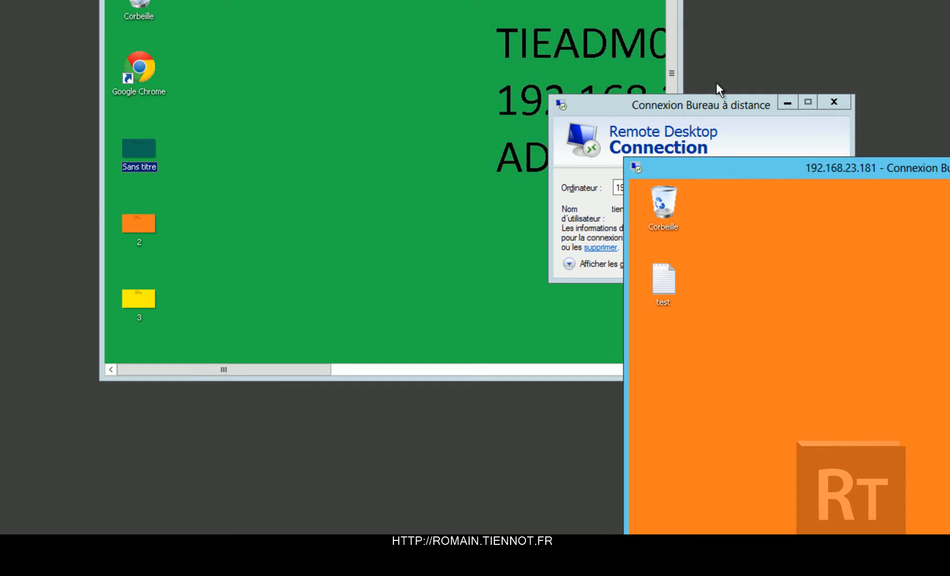
click(689, 121)
key(Return)
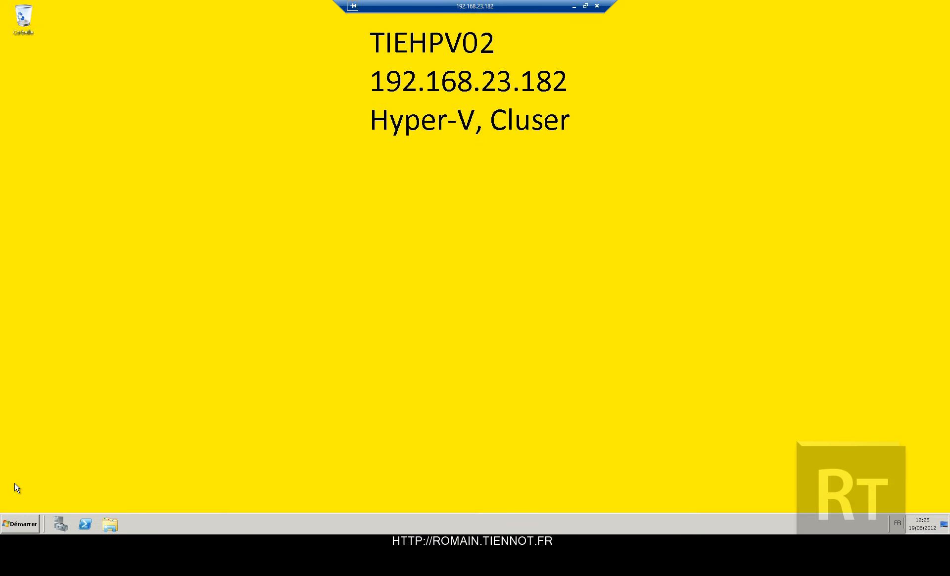
Step: Open the iSCSI Initiator on TIEHPV02 and quick-connect it to the target server tieadm01
click(20, 524)
mouse_move(200, 429)
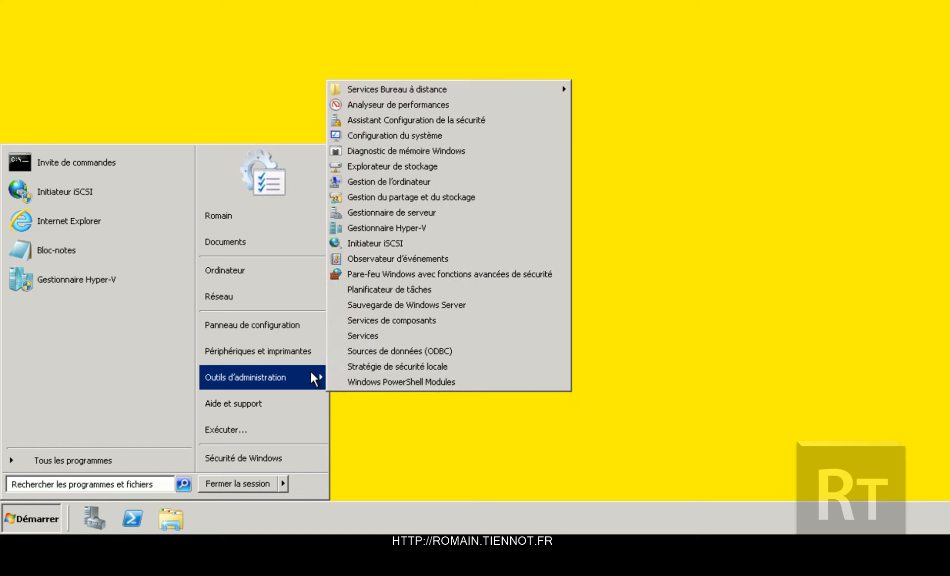
click(435, 243)
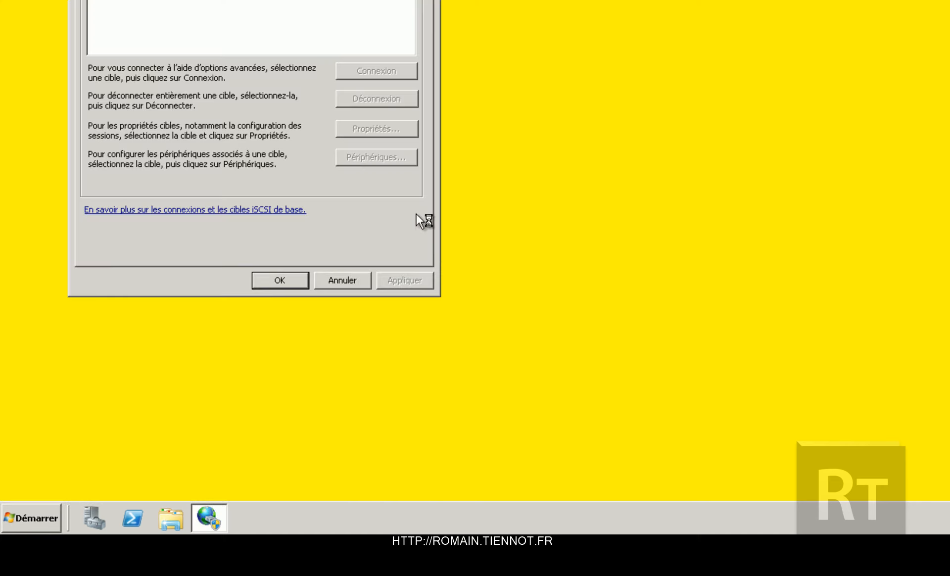
text(tieadm01)
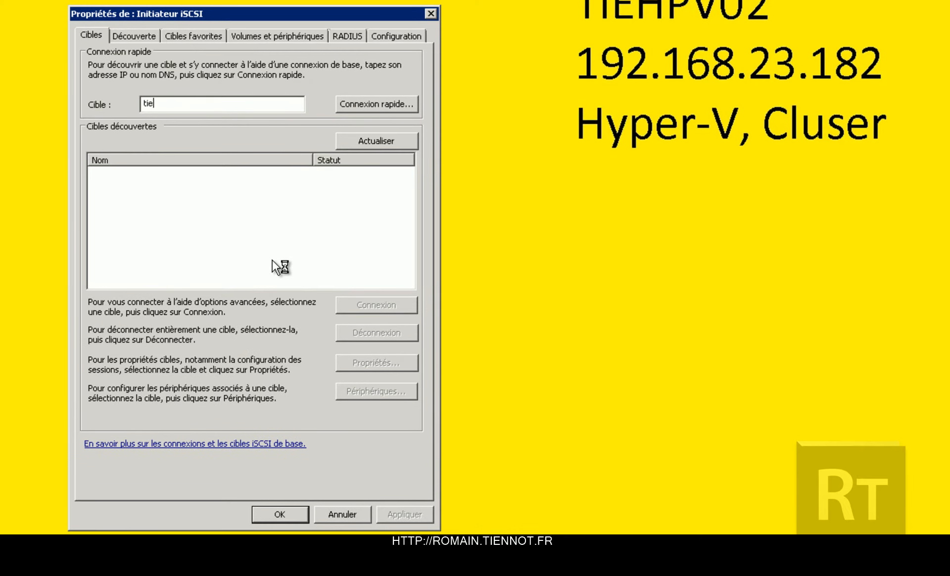
click(395, 106)
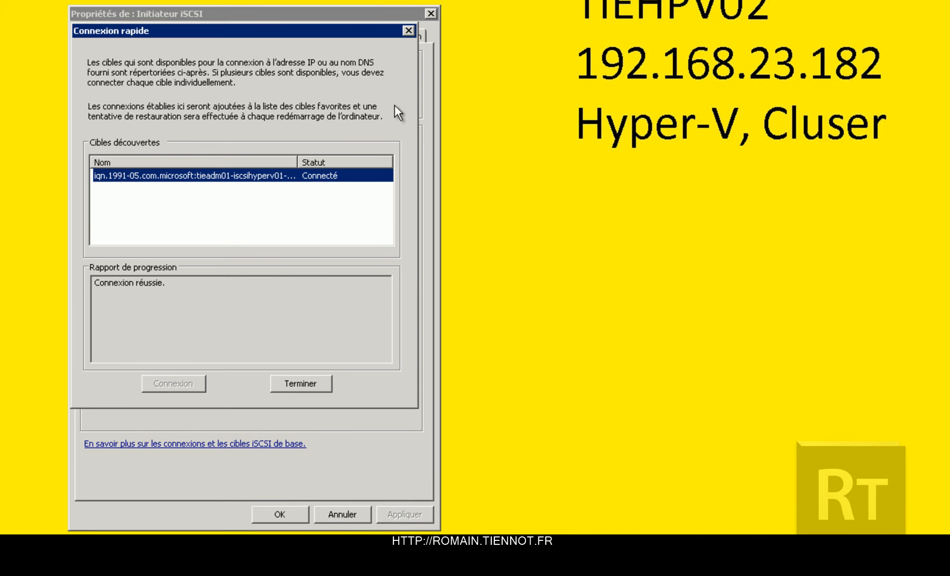
click(317, 385)
Step: Automatically configure the iSCSI volumes and devices on TIEHPV02 and validate the initiator properties
click(304, 36)
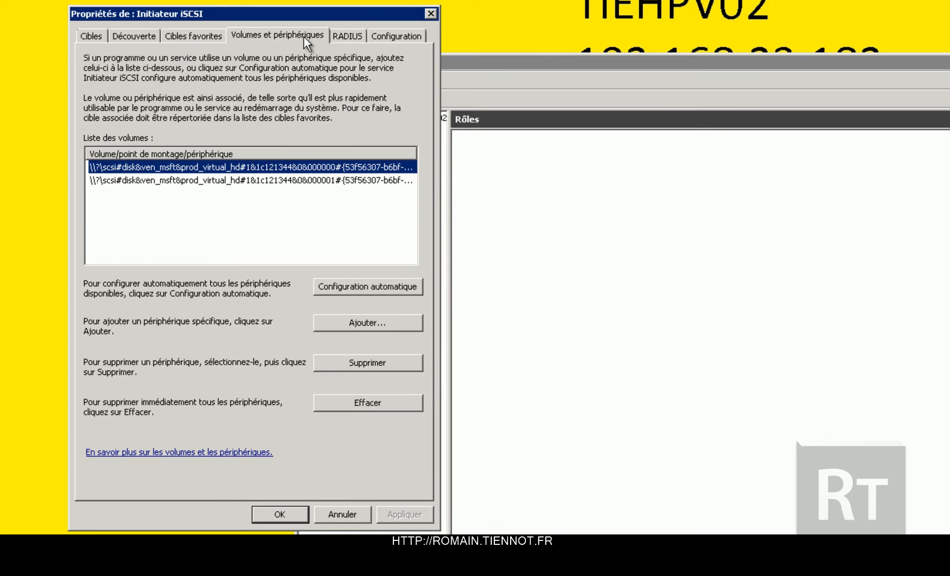
click(384, 287)
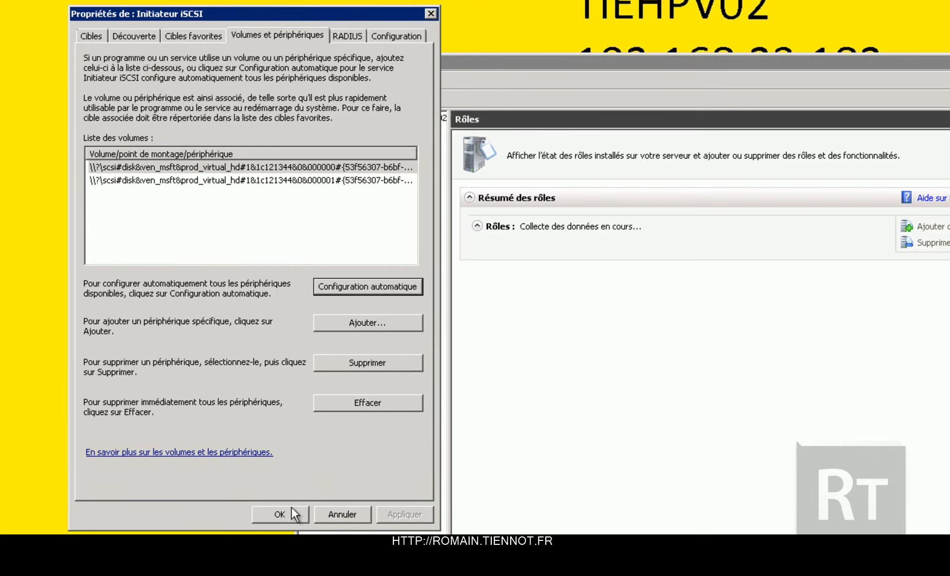
click(280, 514)
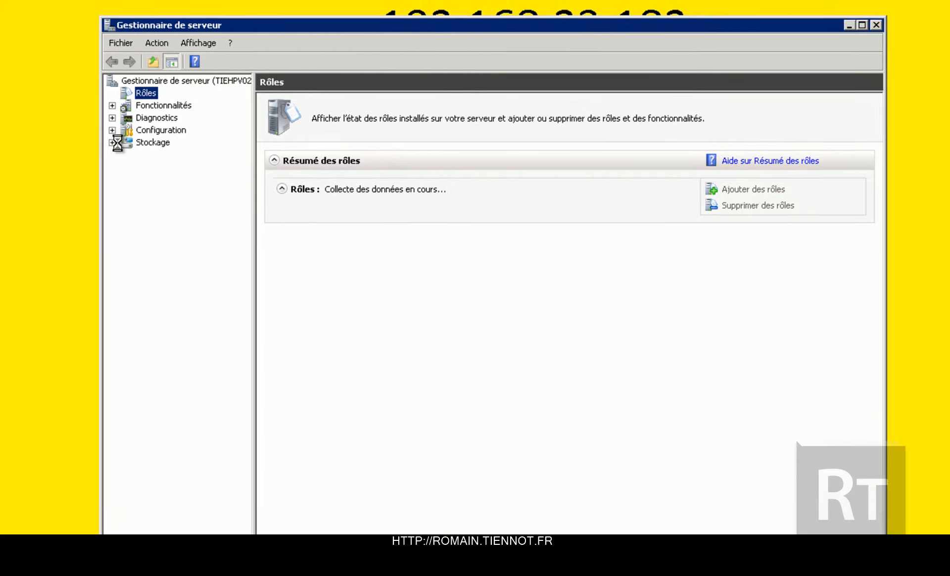
Step: Expand the Stockage node in TIEHPV02's server manager, let the Hyper-V configuration wizard complete and close it
click(297, 177)
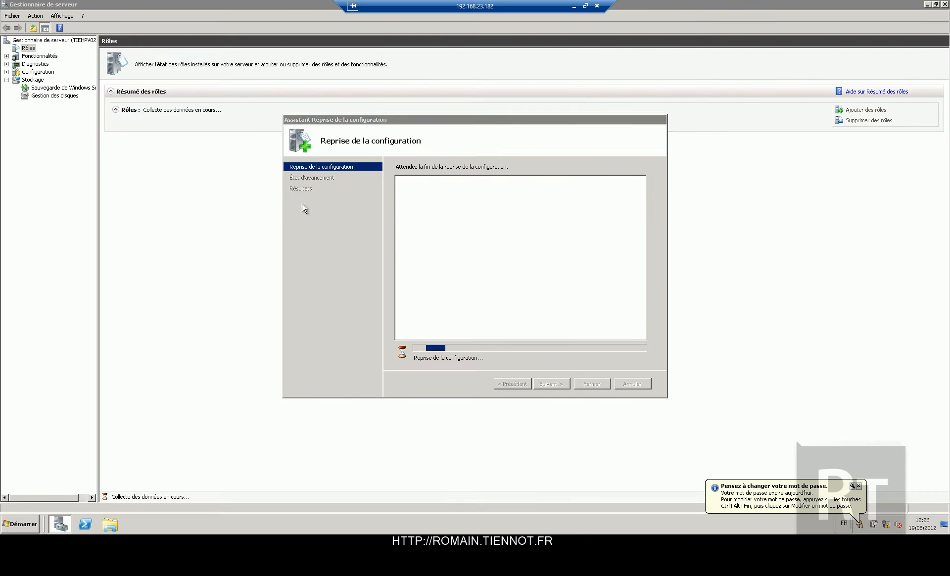
click(420, 261)
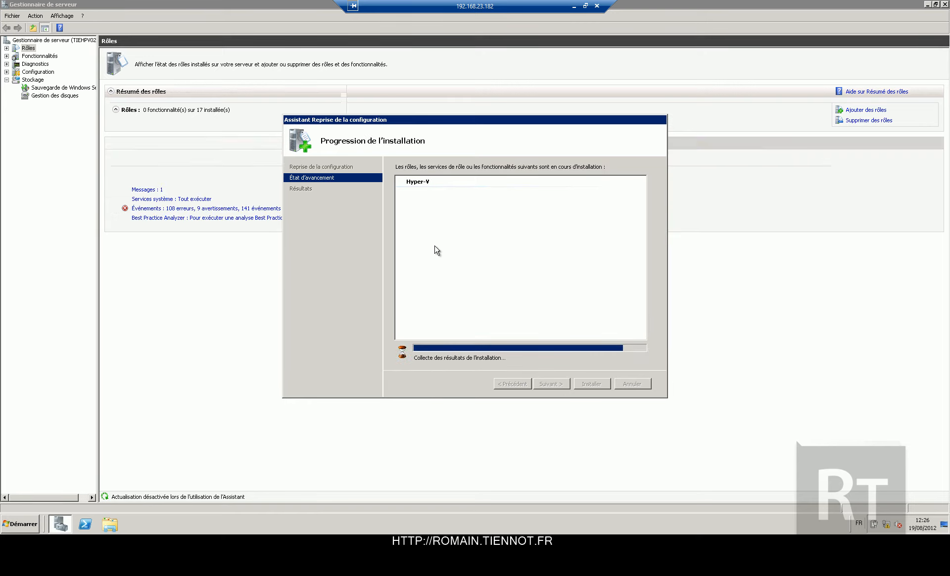
click(592, 383)
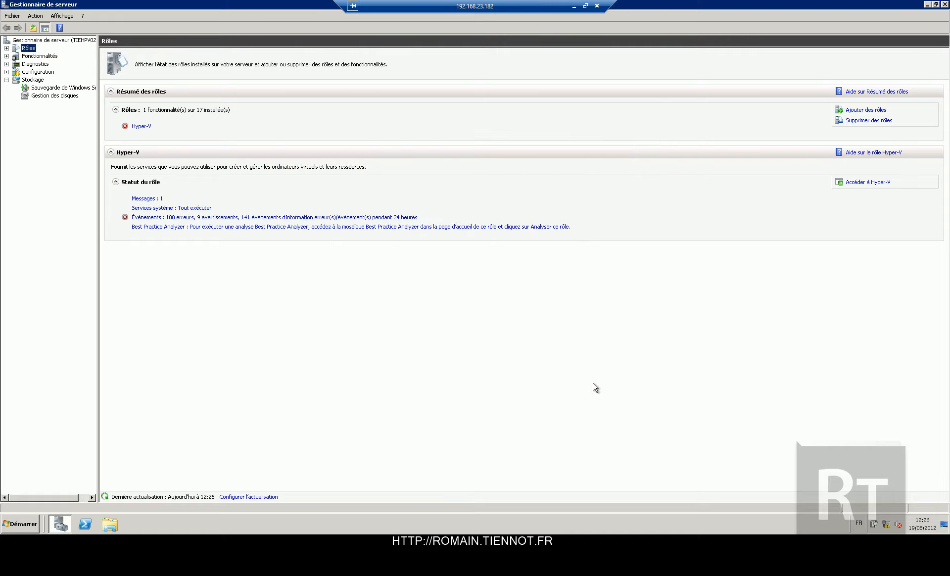
Step: Open disk management on TIEHPV02 and bring the 1 GB Disque 1 online
click(52, 105)
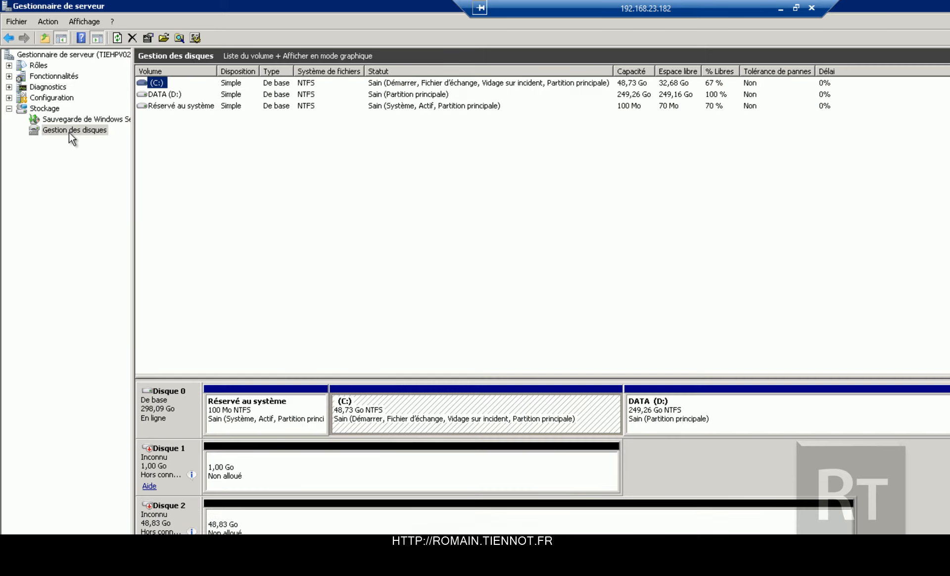
right_click(173, 464)
click(180, 469)
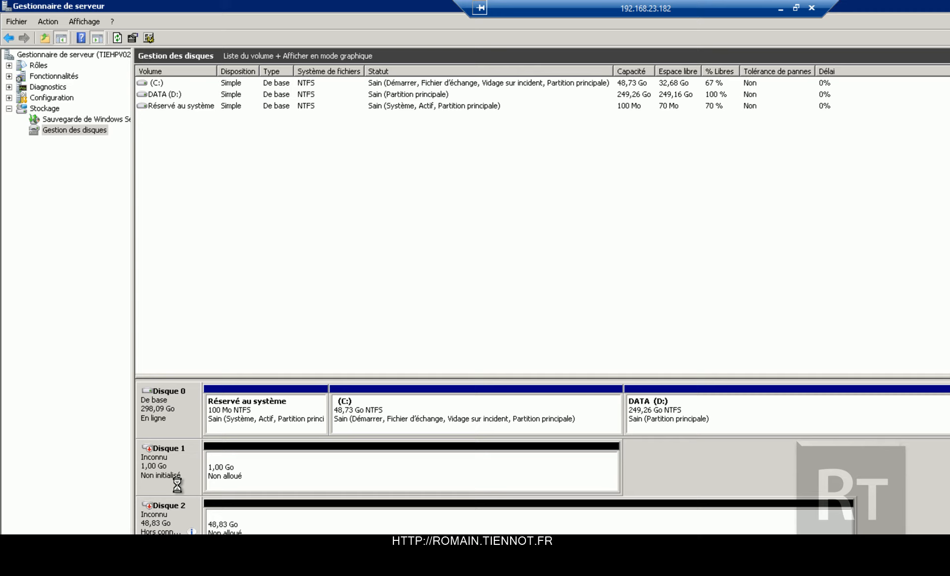
Step: Bring the 48.83 GB Disque 2 online and initialize Disque 1 and Disque 2 with a master boot record partition style
right_click(166, 521)
click(179, 527)
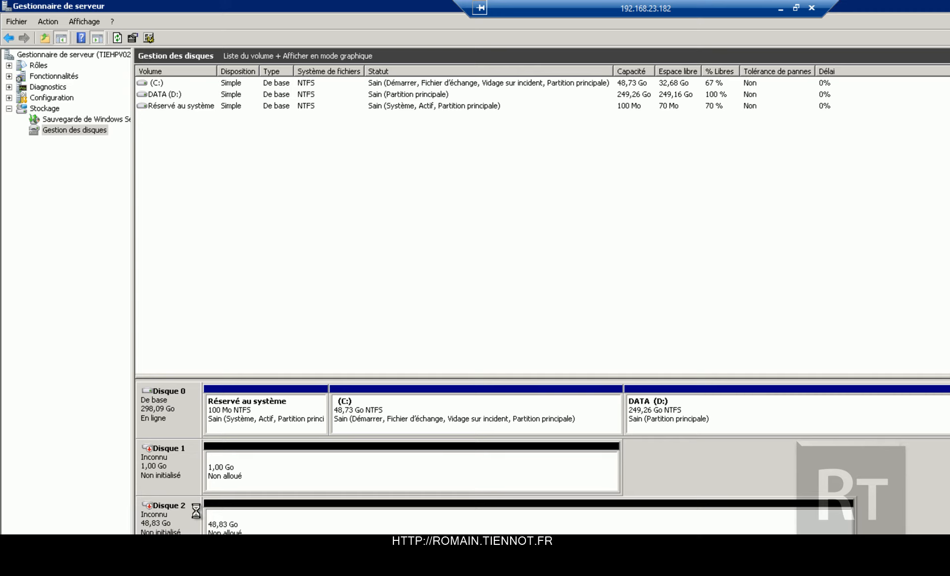
right_click(219, 467)
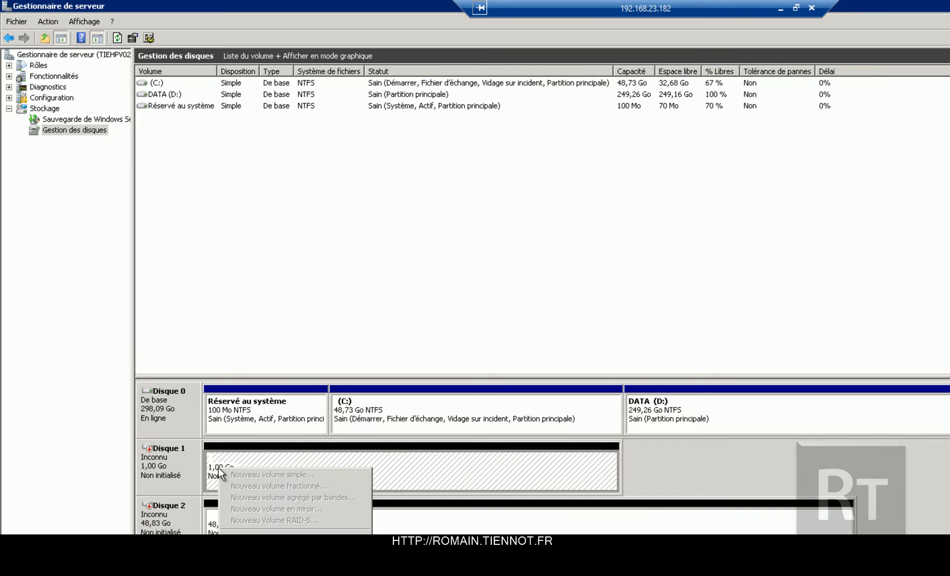
click(187, 459)
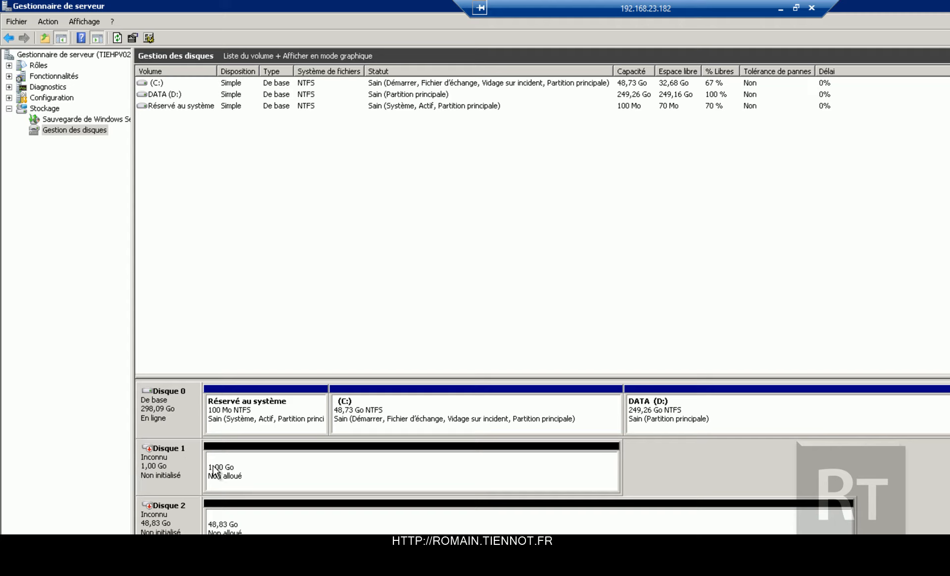
right_click(209, 466)
right_click(179, 462)
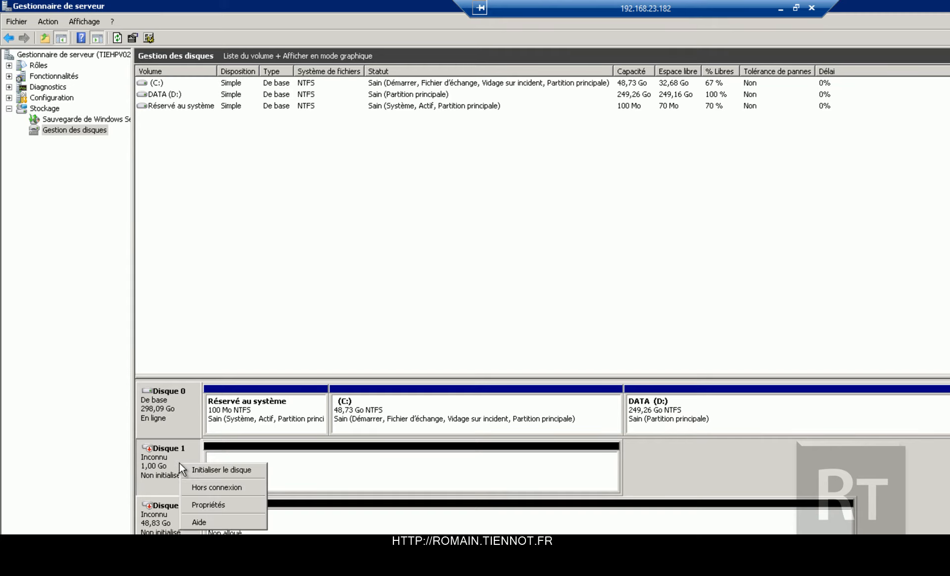
click(191, 469)
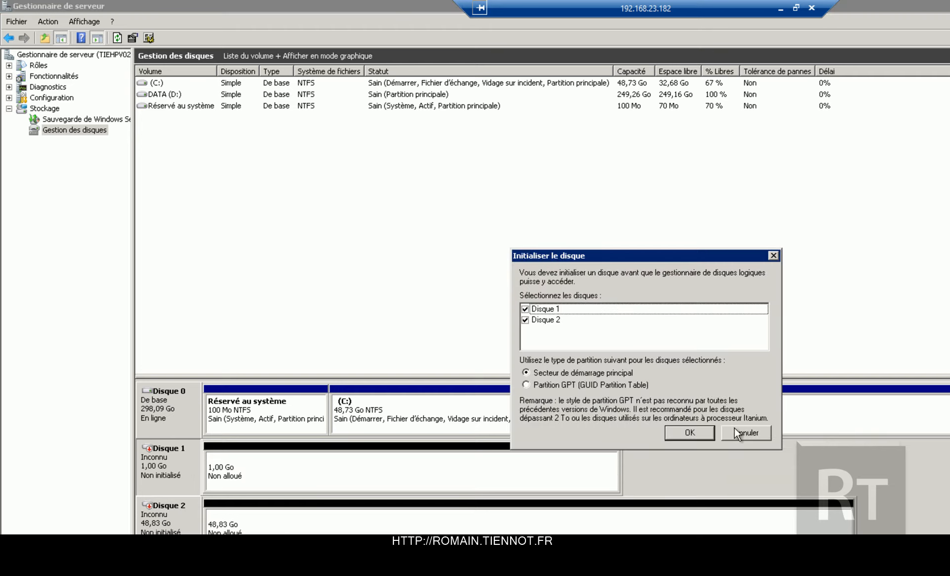
click(703, 432)
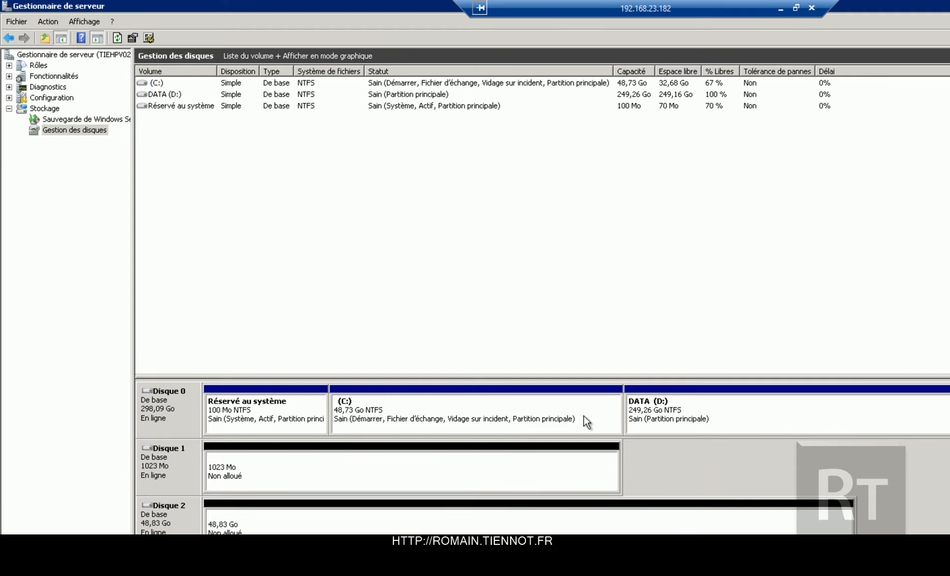
right_click(175, 465)
click(194, 473)
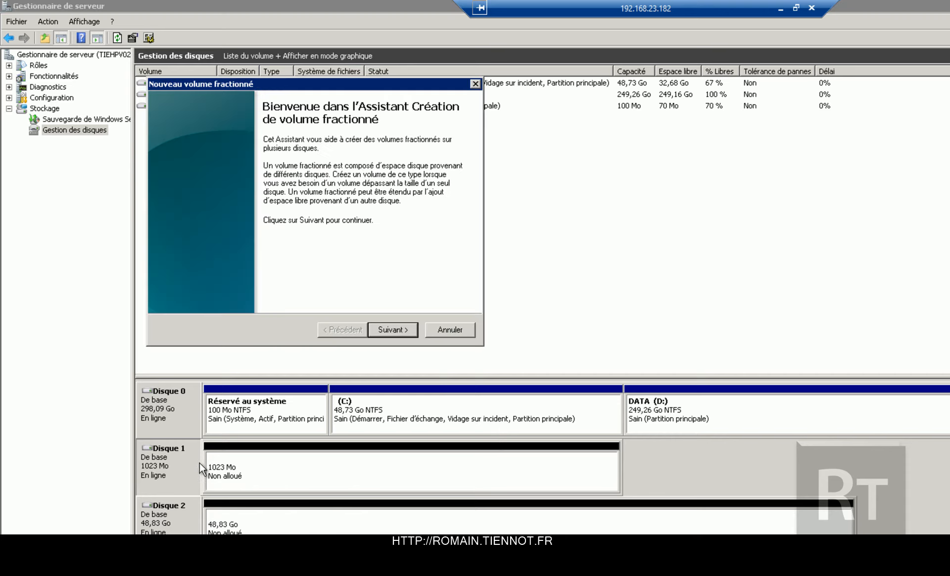
click(449, 330)
Step: Create a full-size simple NTFS volume named Quorum on Disque 1, quick-formatted and without a drive letter
right_click(426, 470)
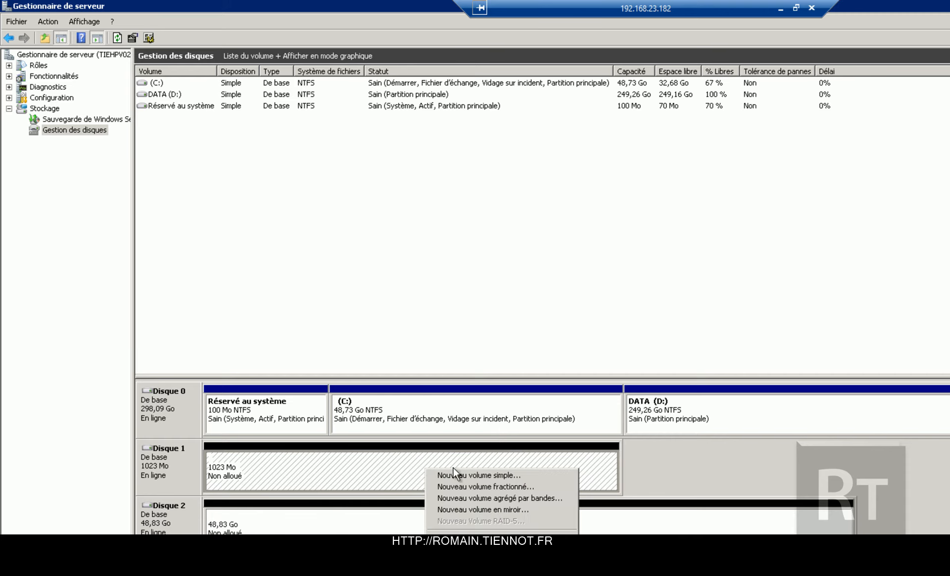
click(453, 474)
key(Return)
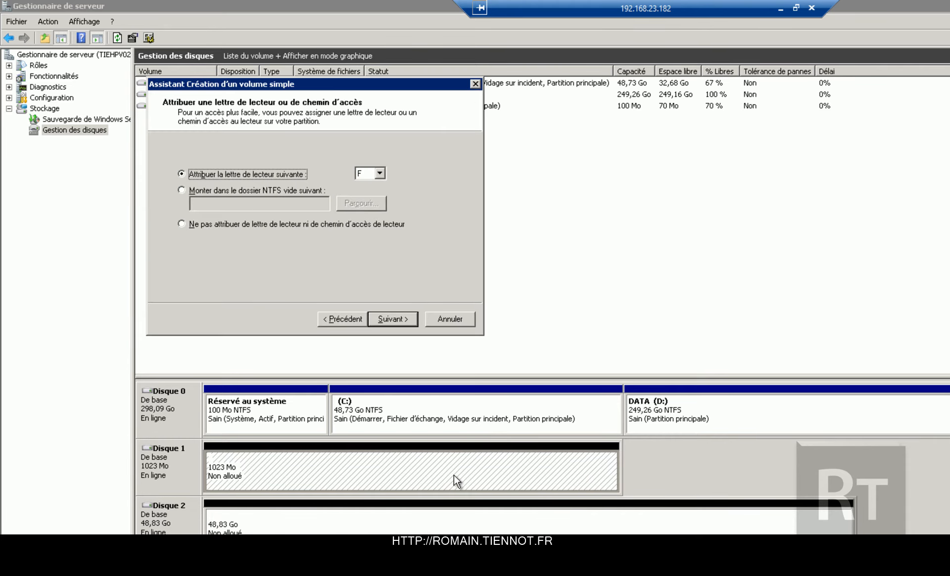
key(Return)
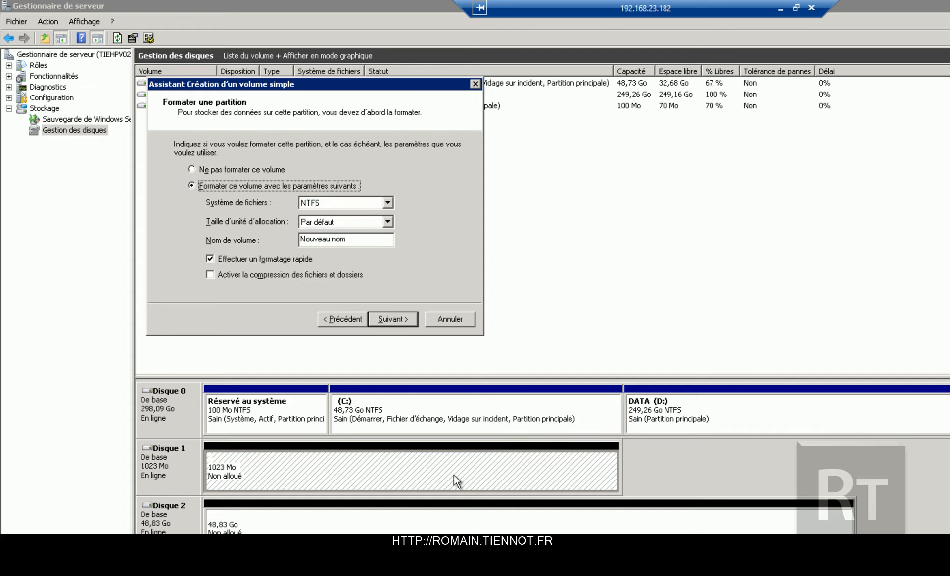
key(Tab)
key(Tab)
key(Tab)
text(Q)
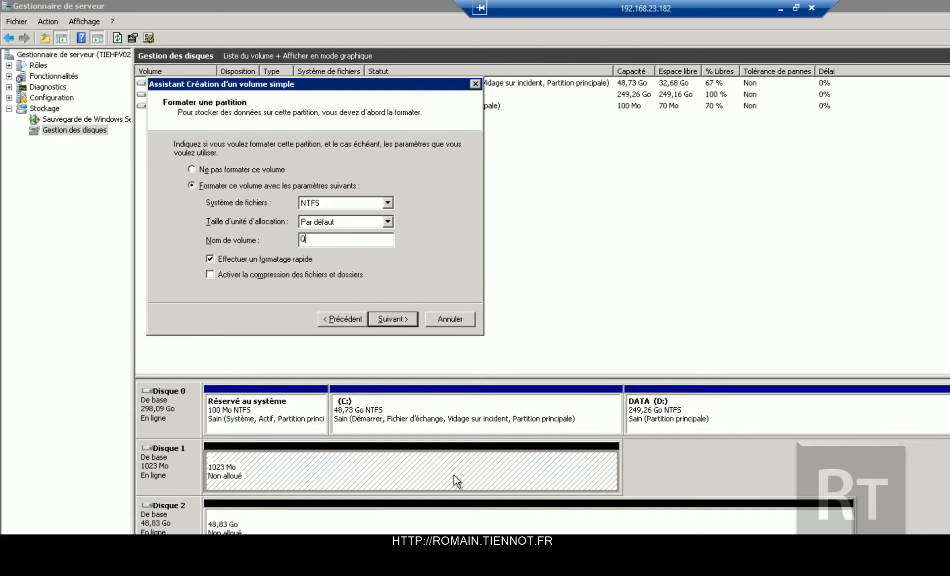
text(uorum)
key(Return)
key(Return)
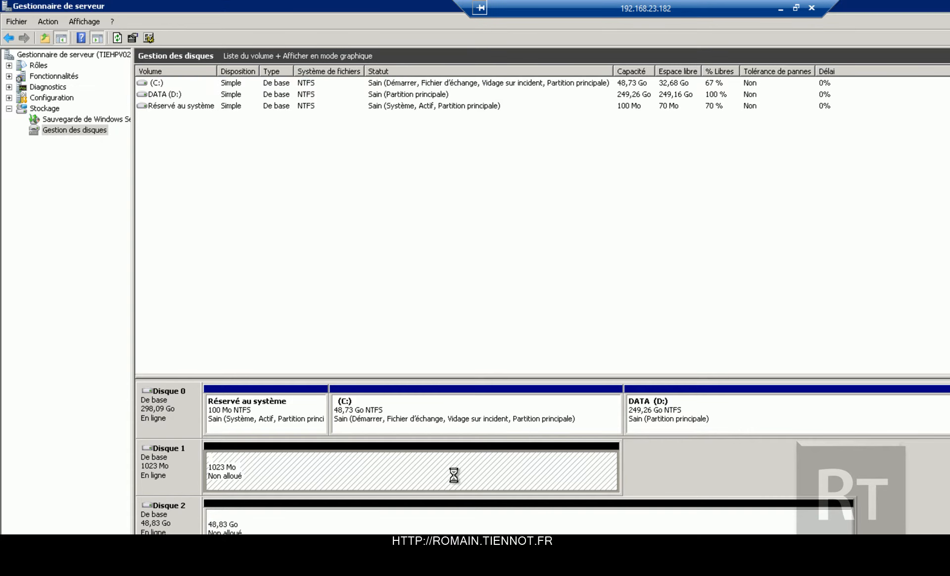
Step: Create a full-size simple NTFS volume named DataVM on Disque 2, quick-formatted and without a drive letter
right_click(423, 524)
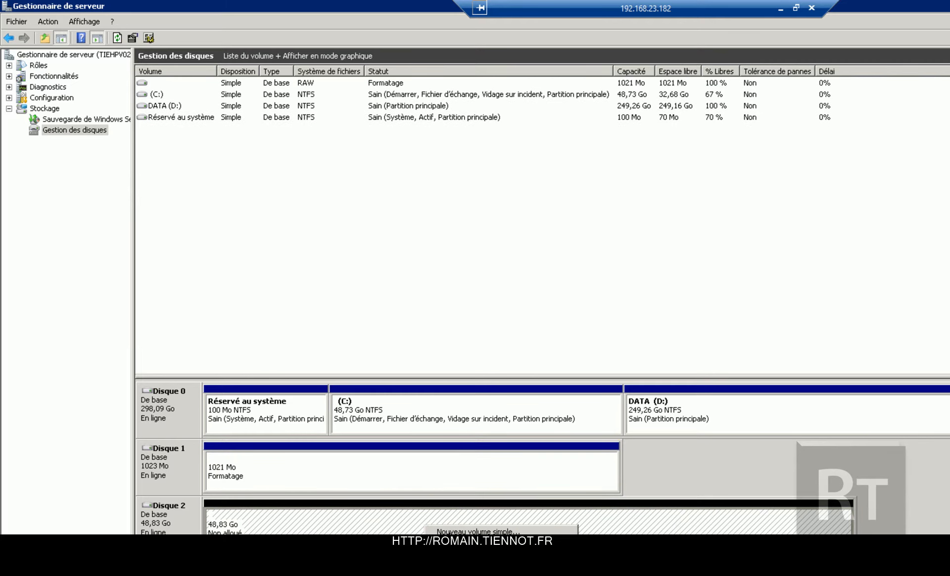
click(441, 529)
key(Return)
key(Return)
key(Down)
key(Down)
key(Return)
key(Tab)
key(Tab)
text(DataVM)
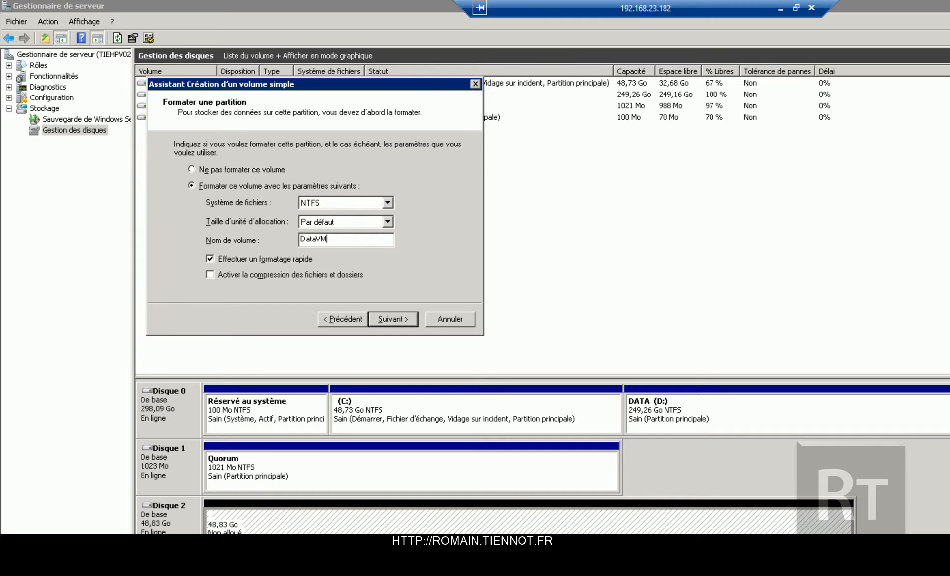
key(Return)
key(Return)
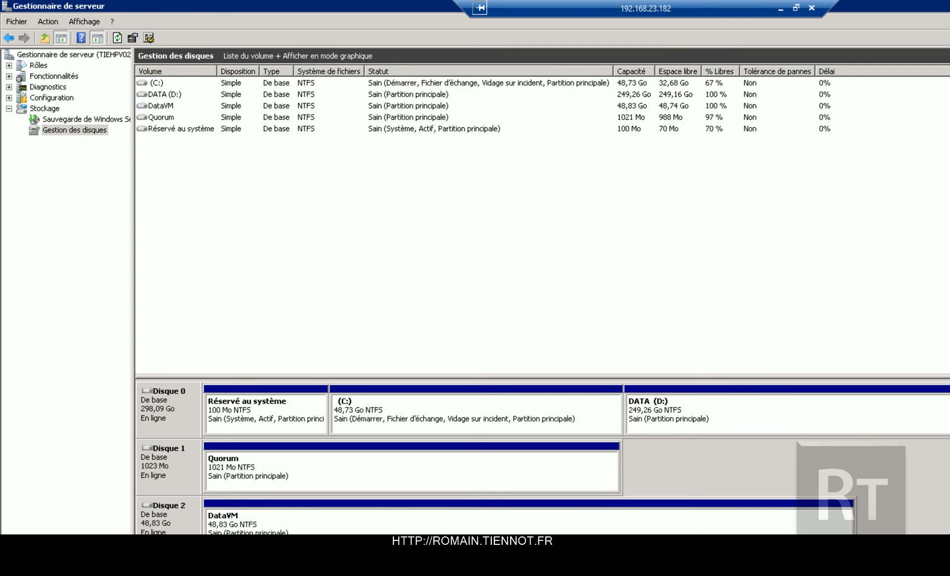
Step: Switch to the TIEHPV01 remote session and close its completed Hyper-V configuration wizard
click(159, 106)
click(158, 116)
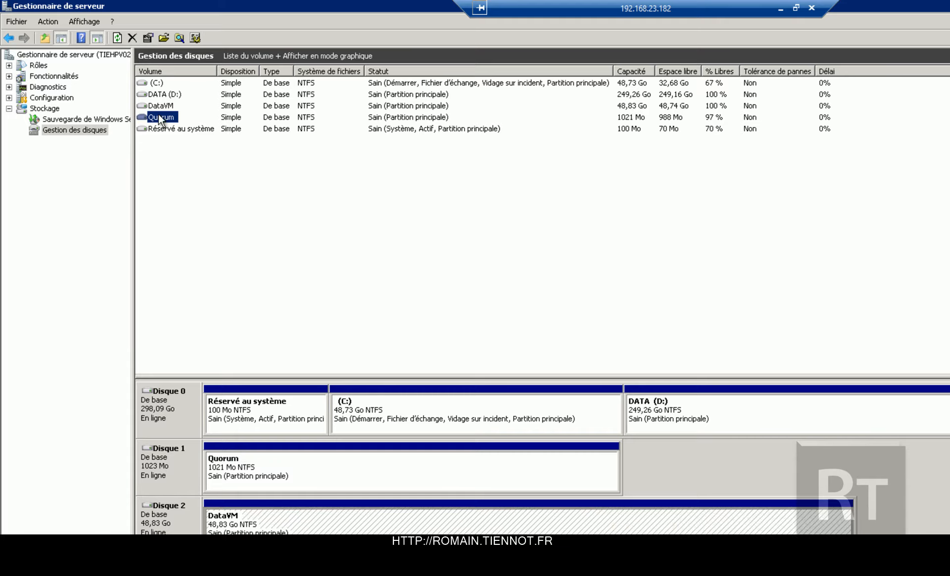
click(796, 8)
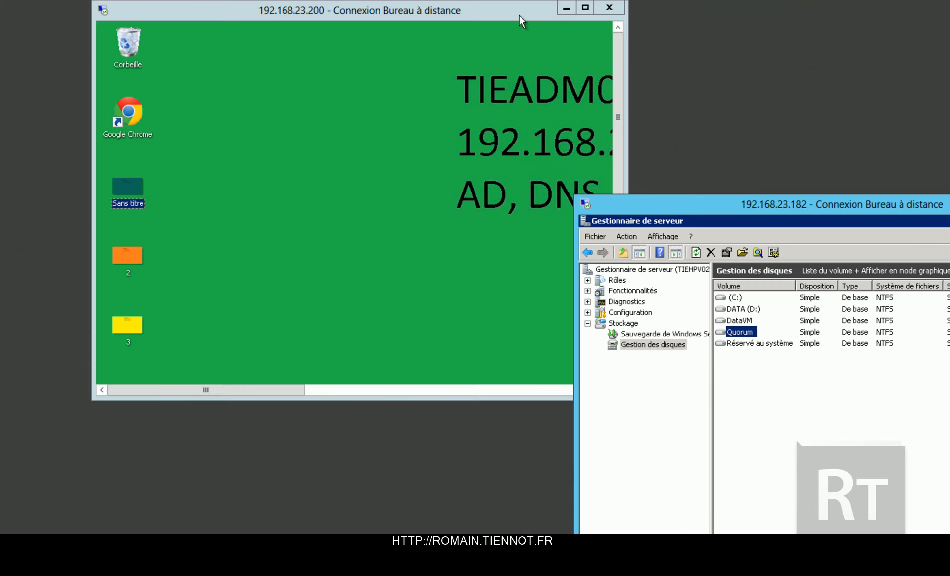
drag(776, 204, 949, 149)
double_click(717, 201)
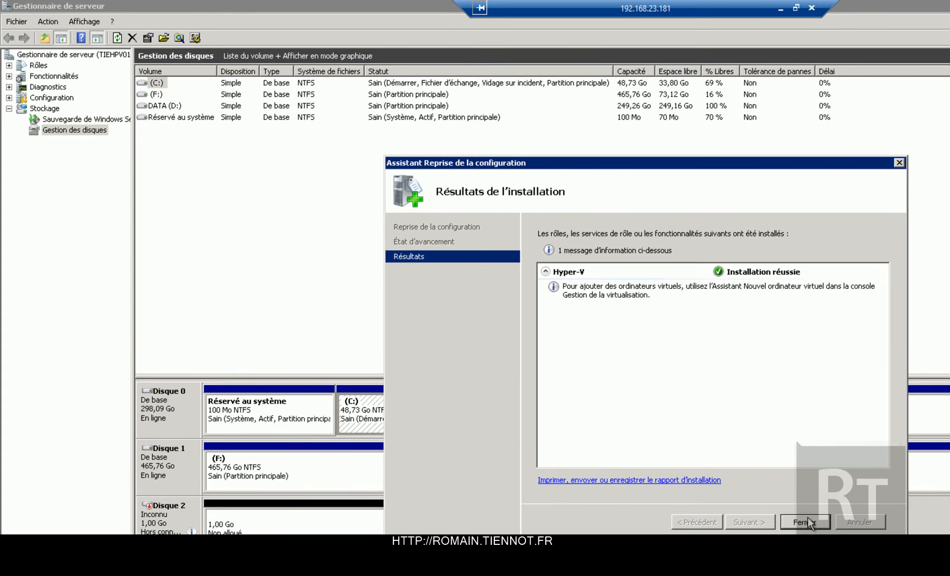
click(799, 522)
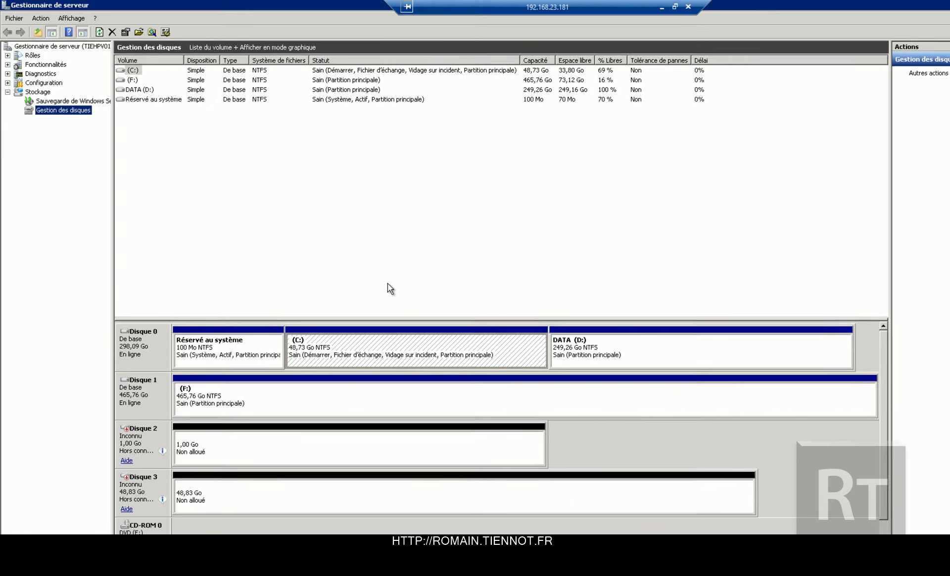
Step: Select disk management on TIEHPV01 and relaunch its server manager
click(77, 100)
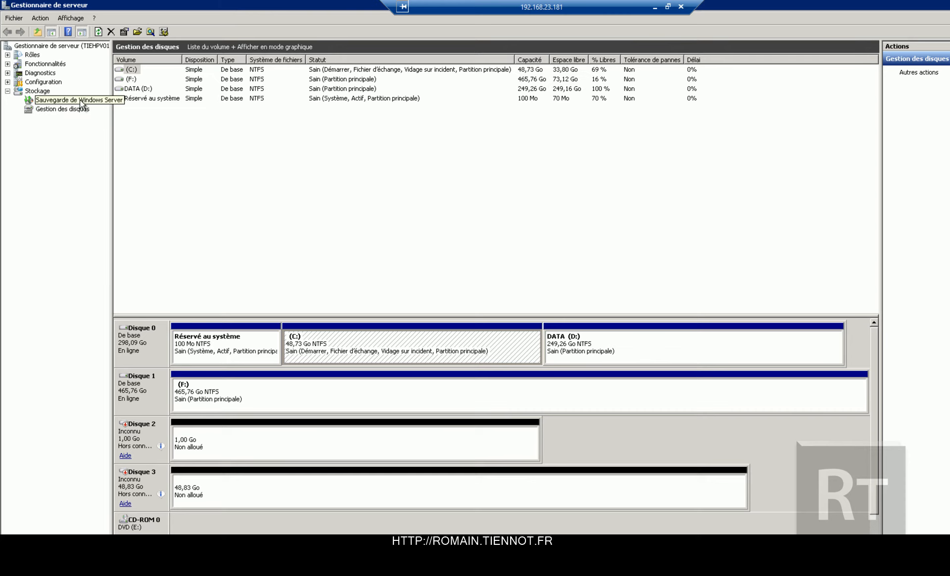
click(75, 108)
right_click(75, 108)
click(93, 113)
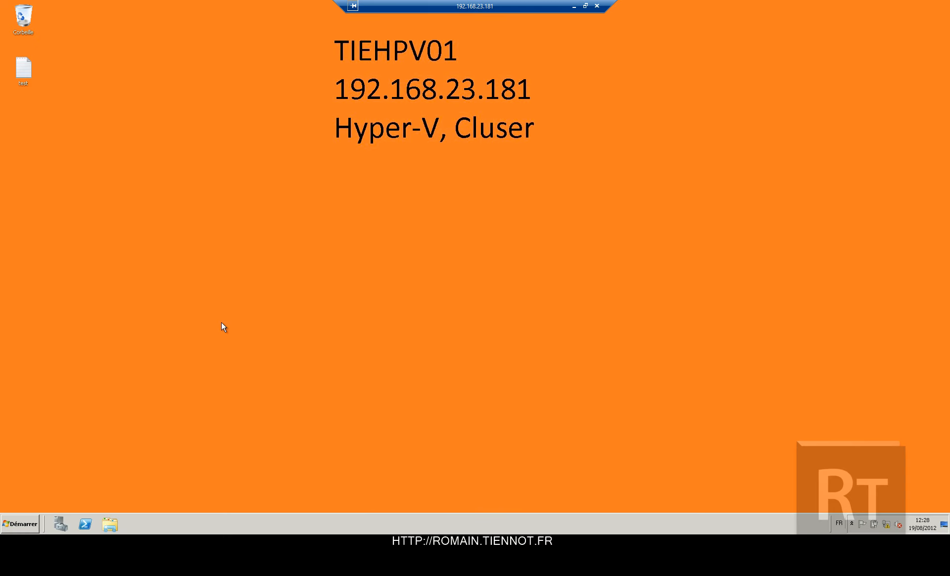
click(20, 523)
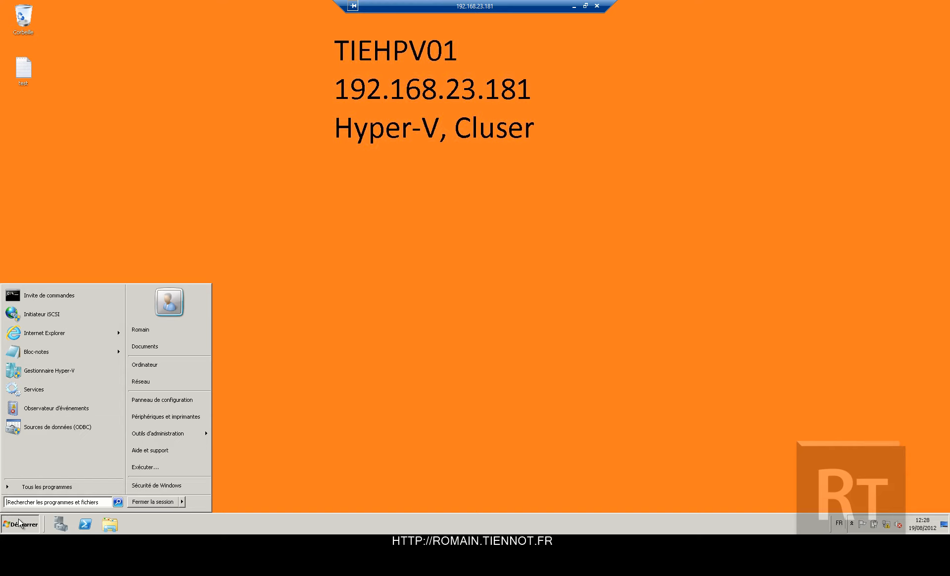
click(70, 529)
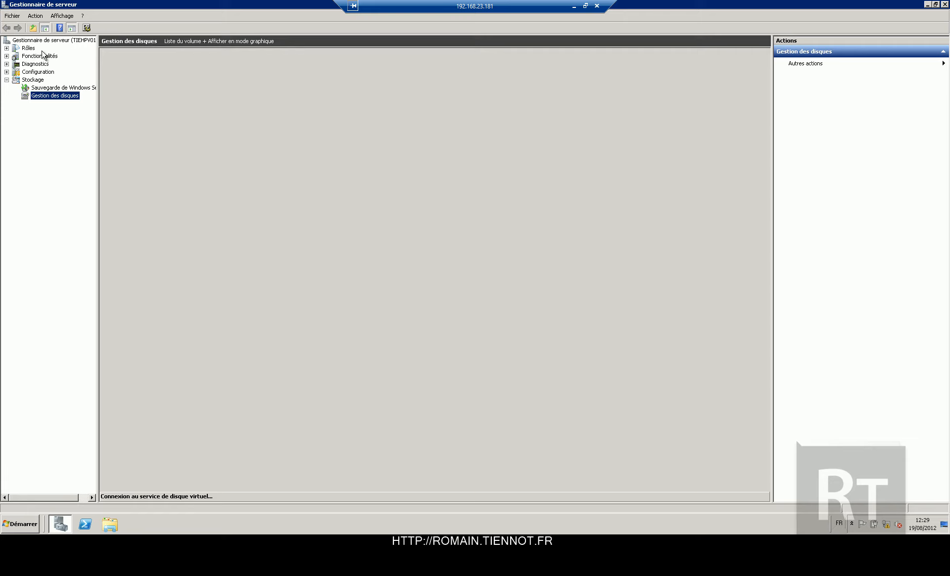
Step: Add the Clustering avec basculement feature on TIEHPV01 and start its installation
click(24, 56)
right_click(24, 56)
click(33, 60)
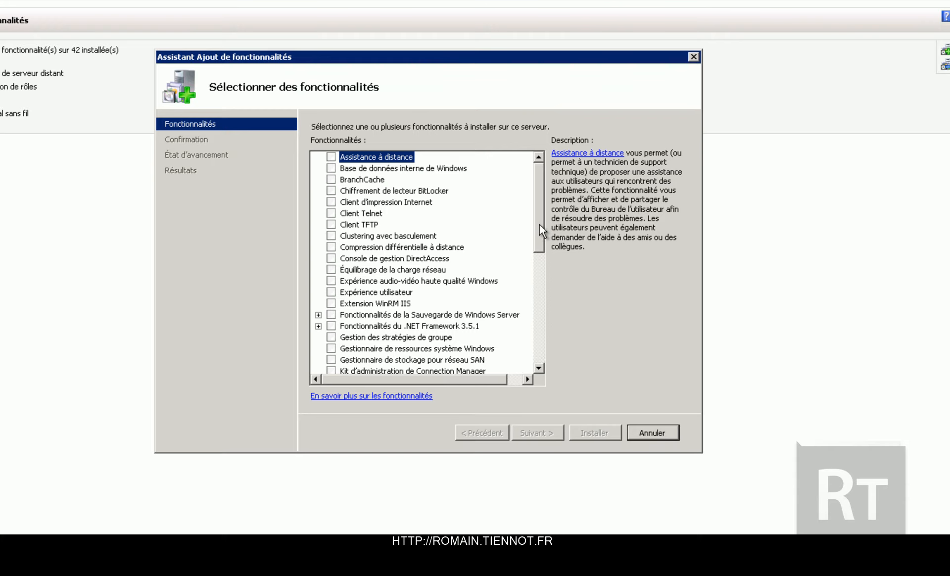
drag(539, 224, 539, 235)
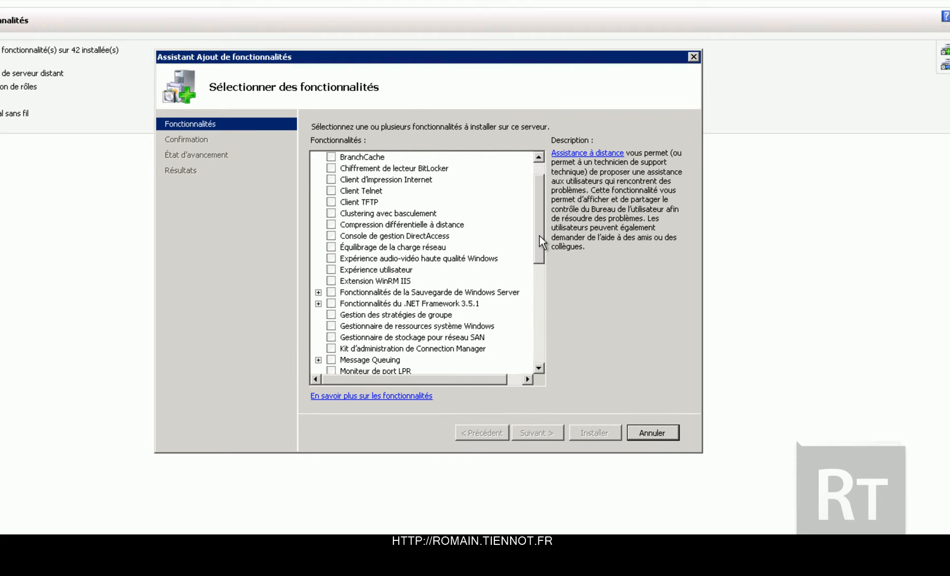
click(410, 213)
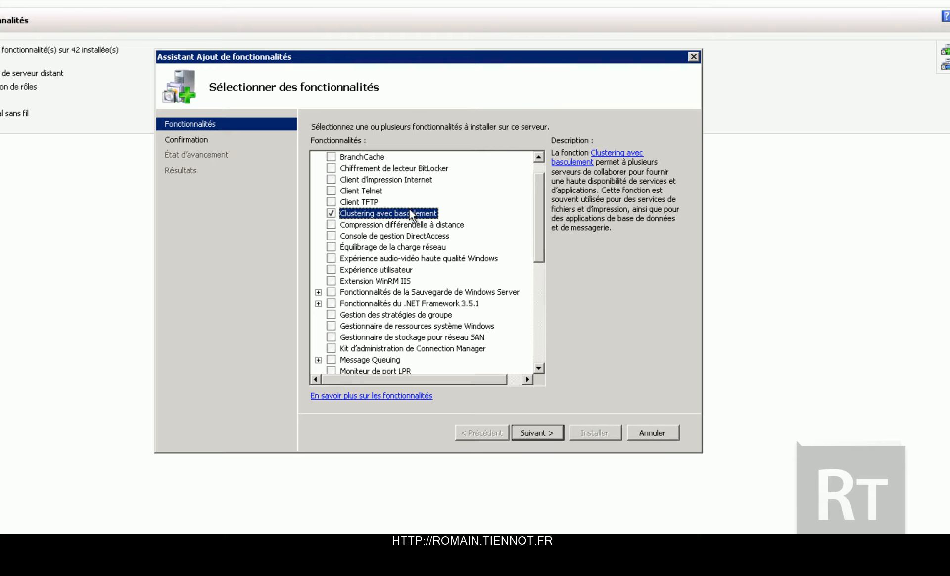
click(535, 433)
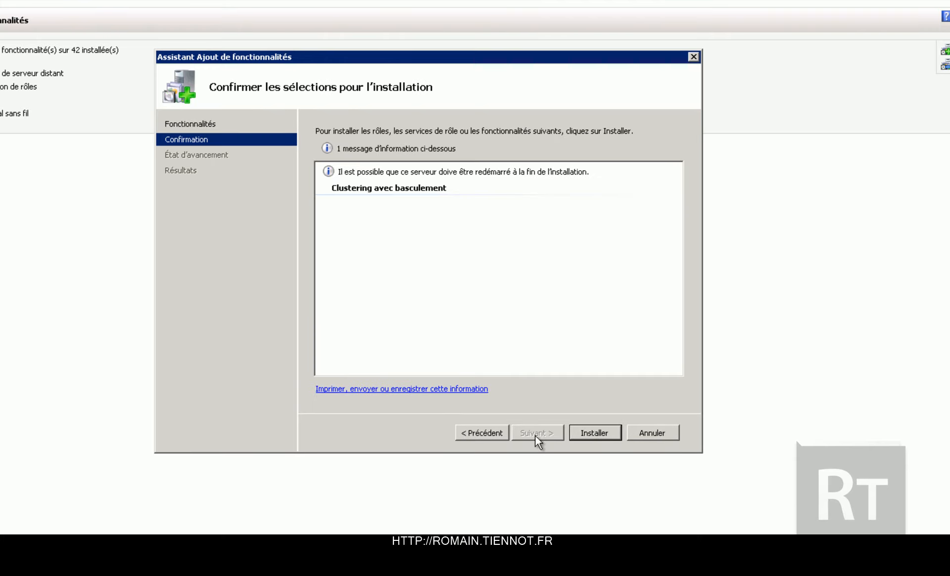
click(599, 432)
Step: Switch to the TIEHPV02 session and start installing the Clustering avec basculement feature there
click(753, 1)
double_click(747, 41)
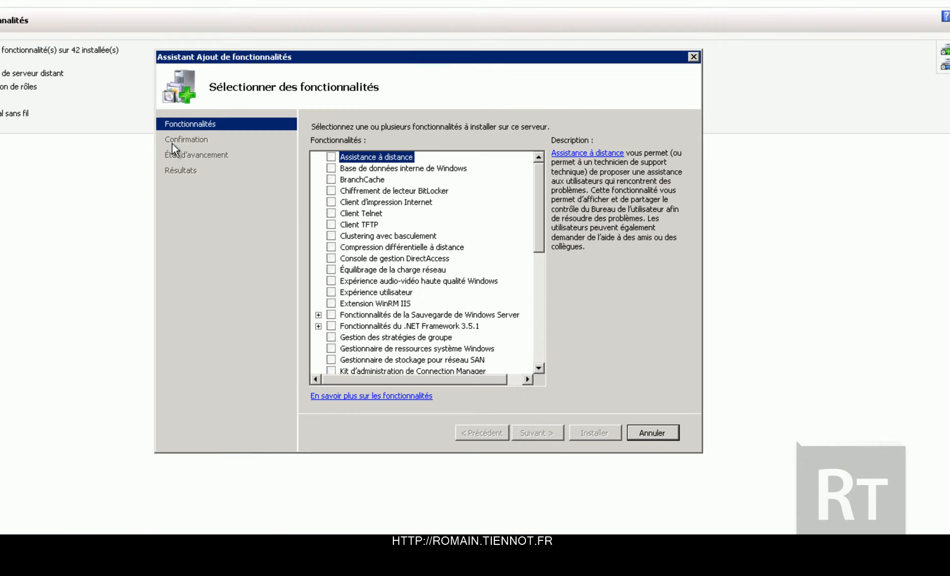
click(382, 236)
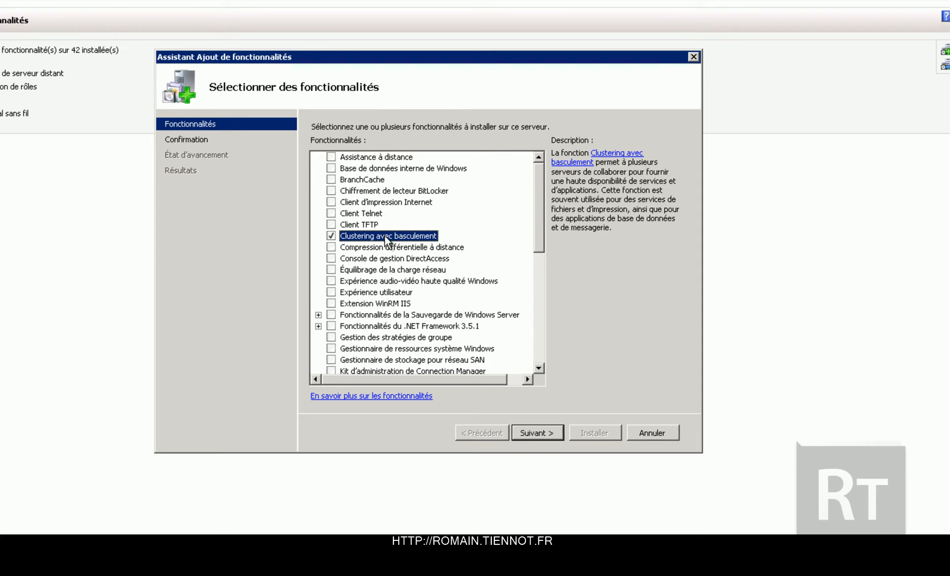
click(554, 429)
click(595, 434)
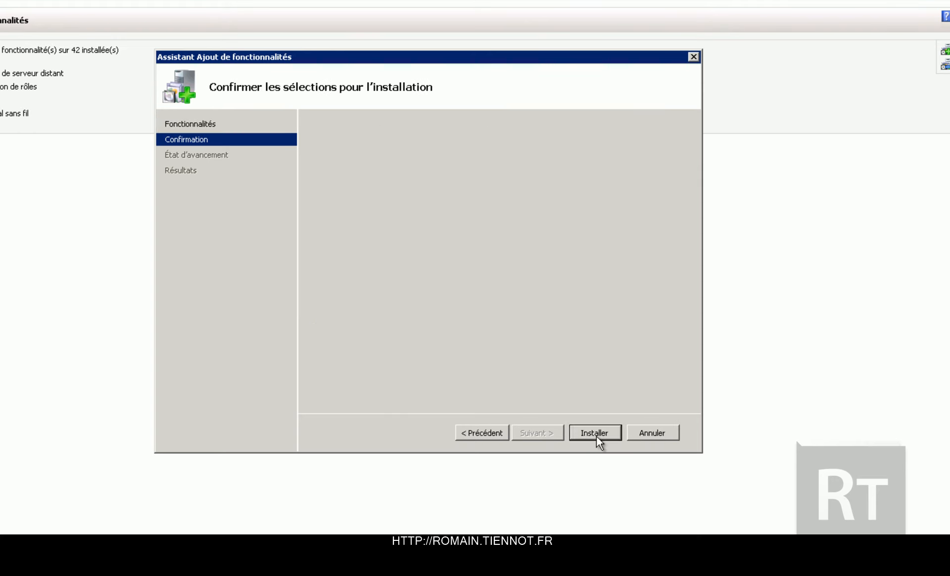
Step: Let the failover clustering installation complete on both Hyper-V hosts and close each feature wizard
click(513, 0)
drag(516, 99, 285, 0)
double_click(286, 0)
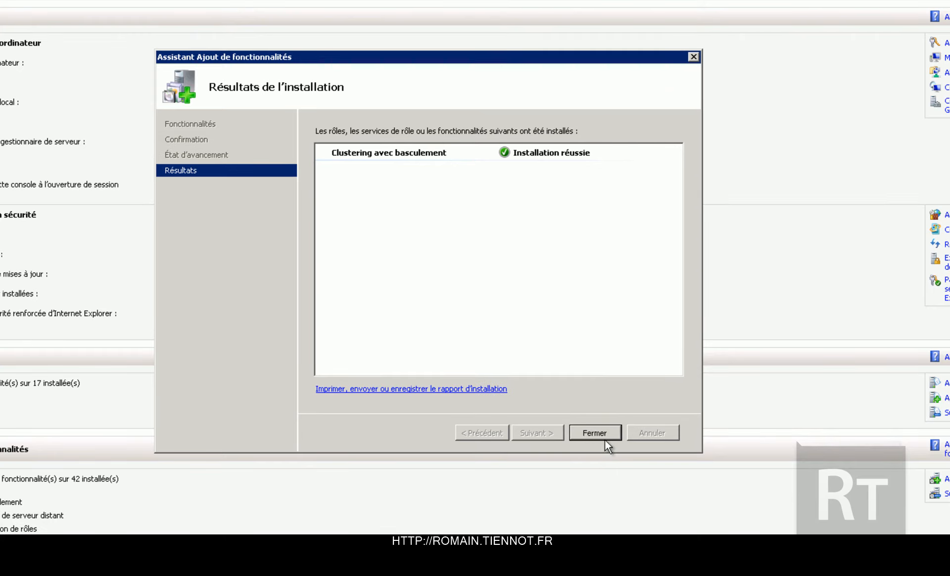
click(598, 431)
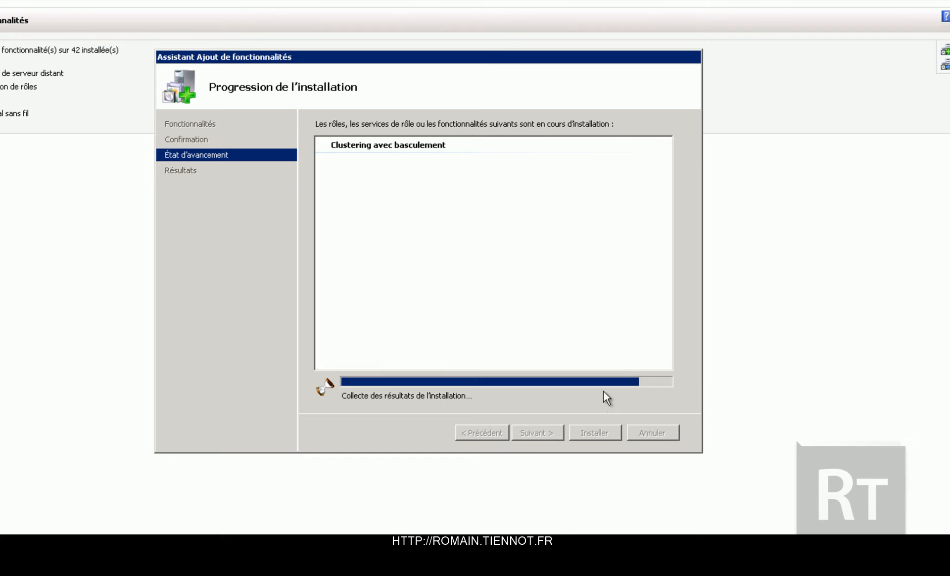
click(579, 426)
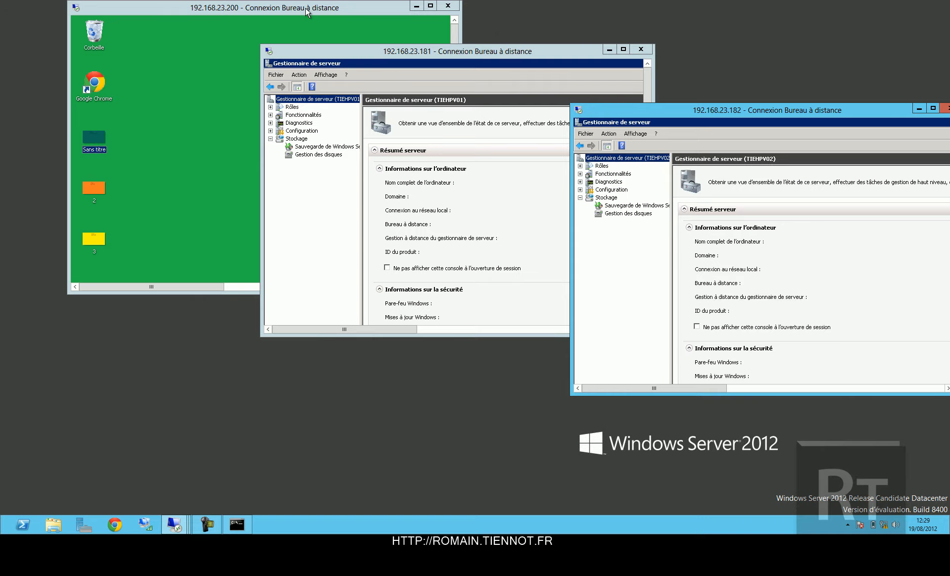
Step: Switch to the TIEADM01 session, open its server manager and start adding features
double_click(306, 8)
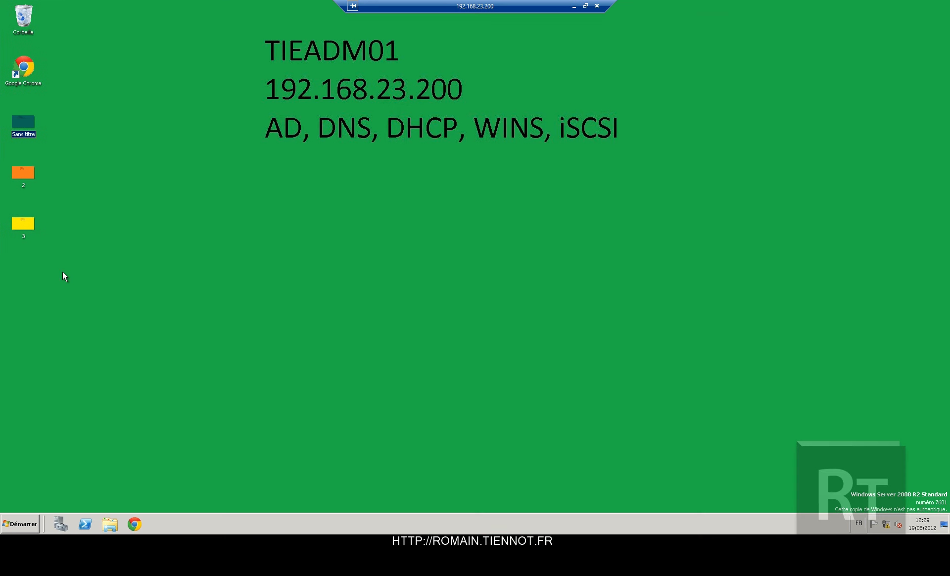
click(13, 522)
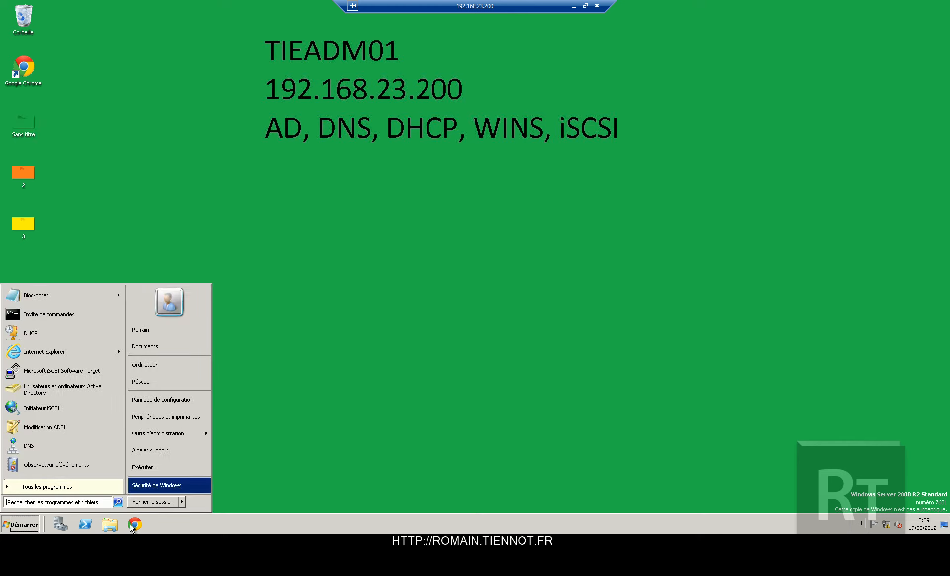
click(60, 524)
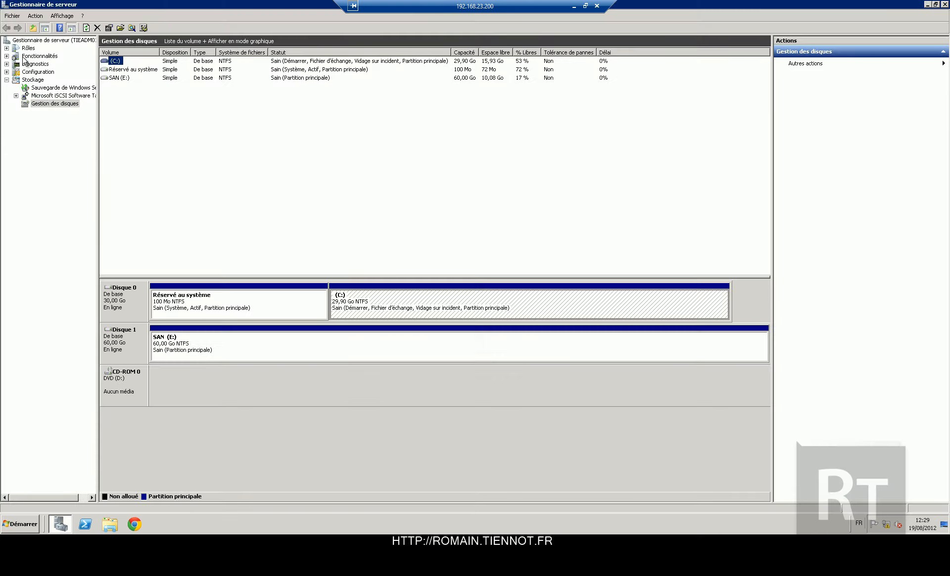
click(24, 55)
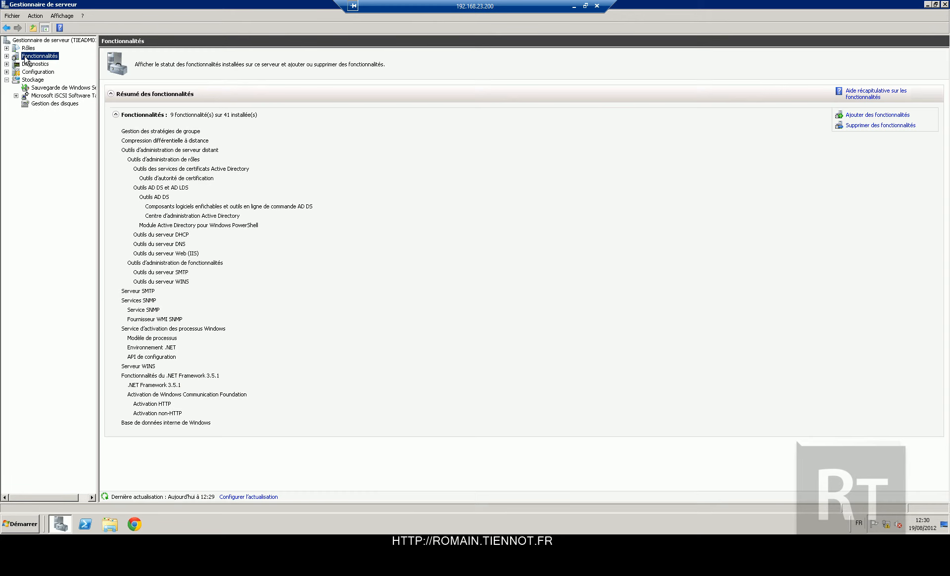
right_click(26, 58)
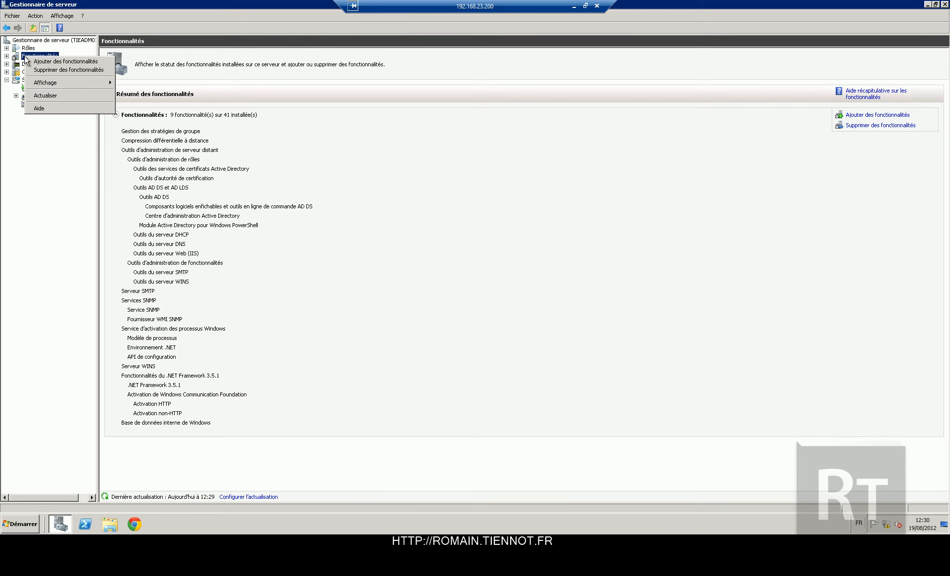
click(6, 56)
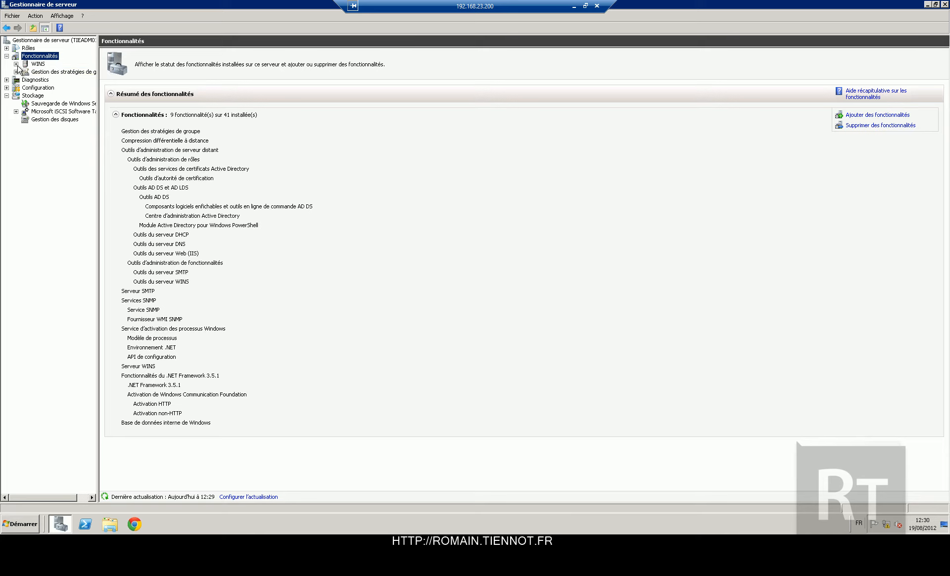
right_click(25, 56)
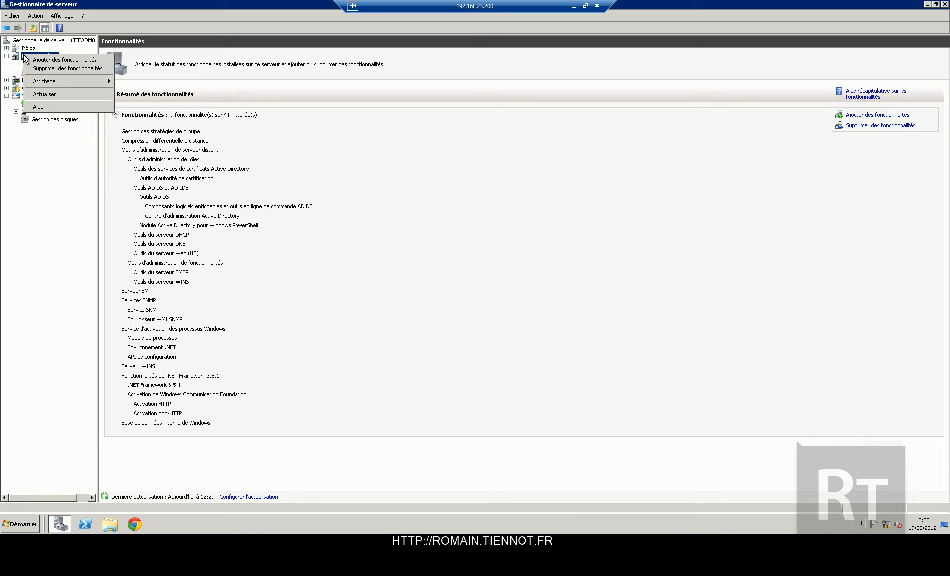
click(62, 59)
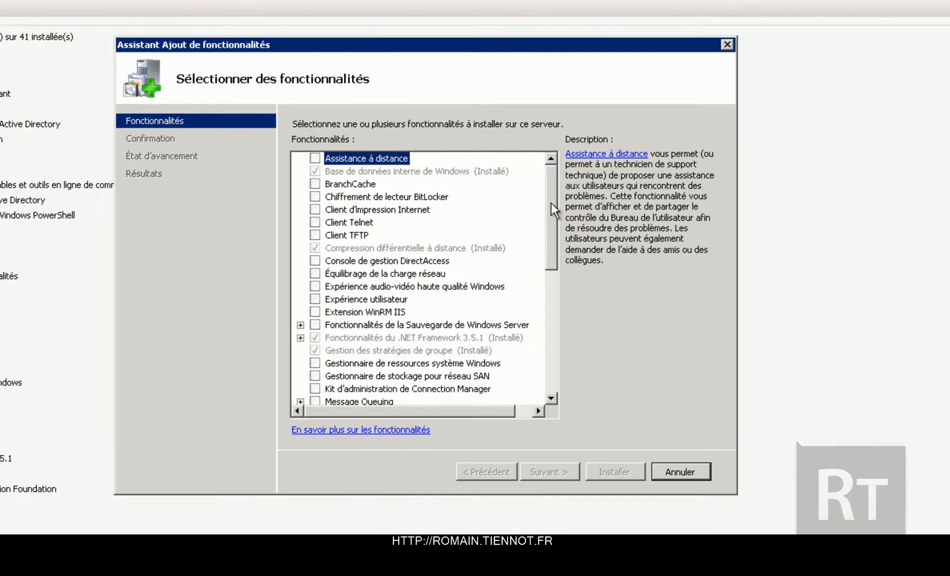
Step: Select Outils de clustering avec basculement under the remote server feature administration tools and start its installation
drag(552, 208, 556, 279)
click(300, 248)
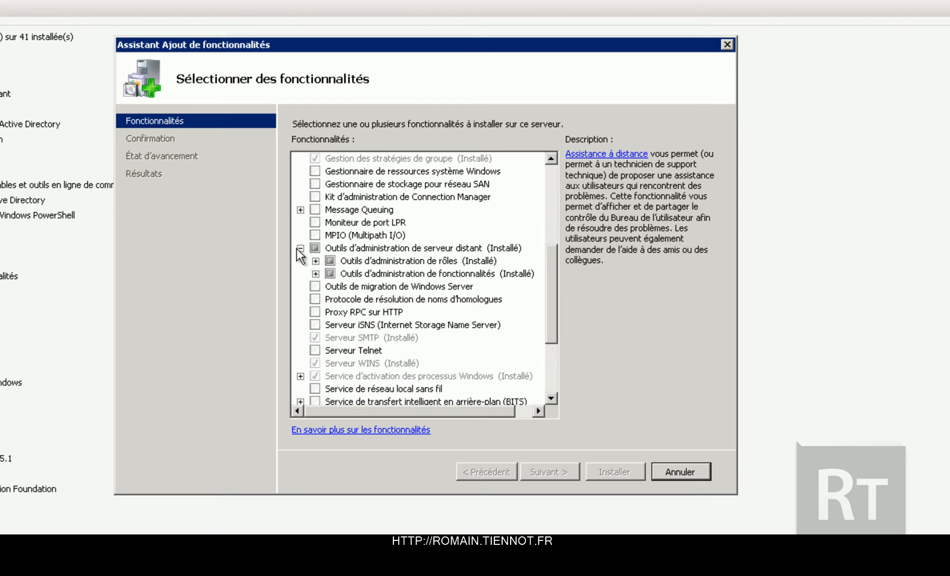
click(315, 273)
click(345, 312)
click(567, 474)
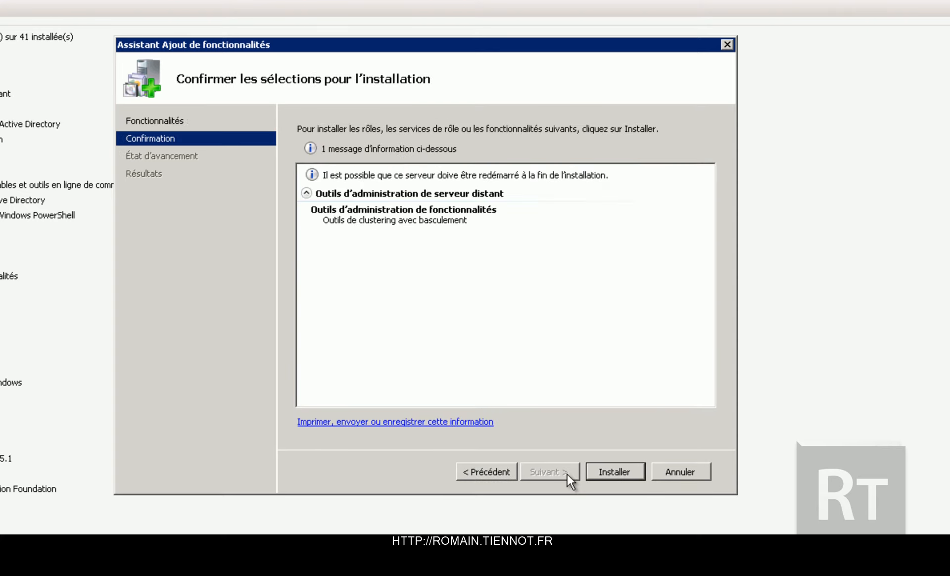
click(598, 473)
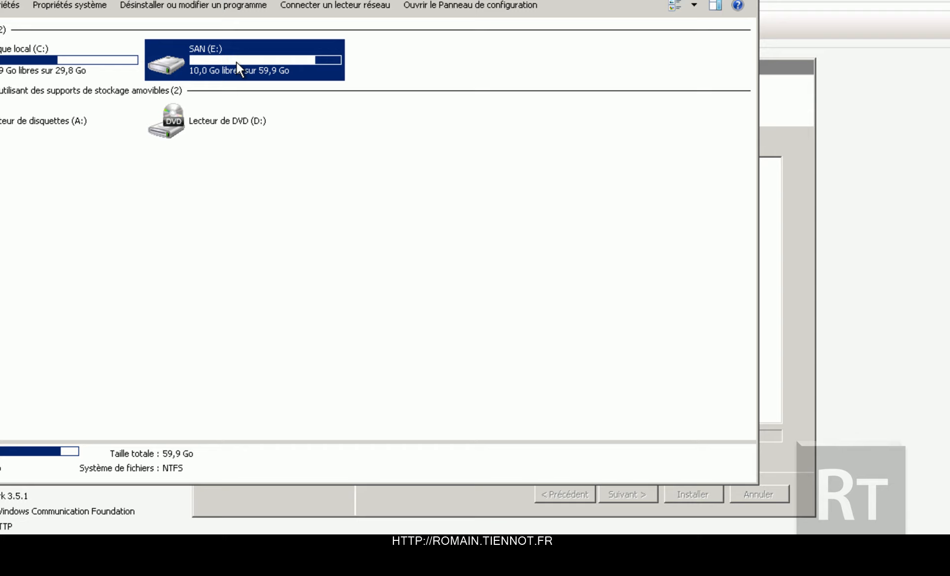
Step: Examine the iSCSI virtual disk files in the Data and Quorum folders of HyperV01 on SAN (E:)
double_click(236, 62)
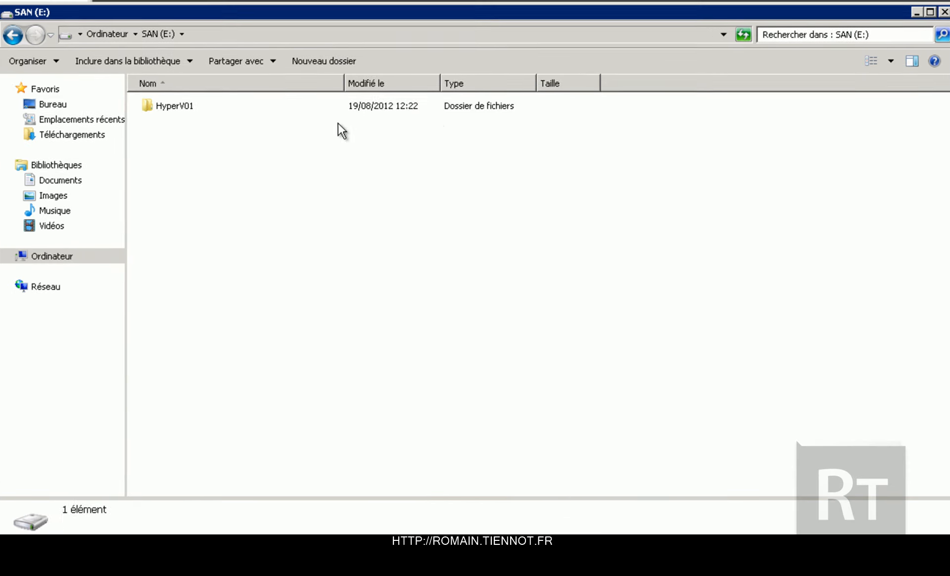
double_click(218, 106)
double_click(234, 111)
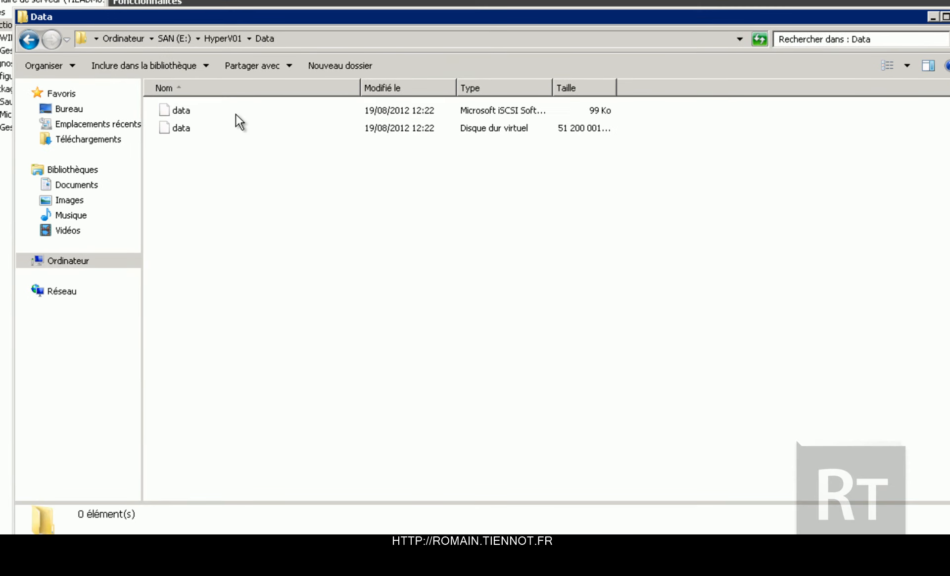
drag(224, 194, 174, 101)
click(341, 347)
key(BackSpace)
key(Down)
key(Return)
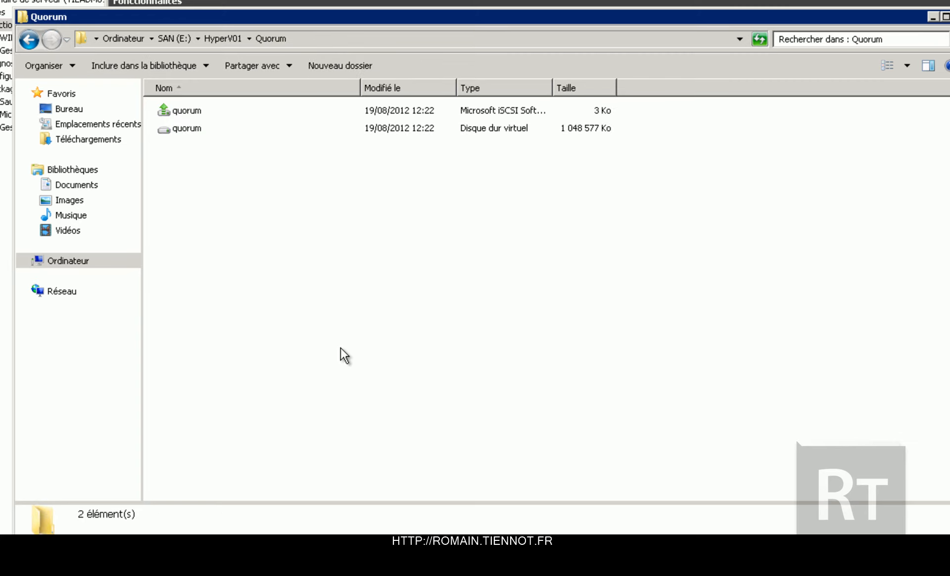
key(BackSpace)
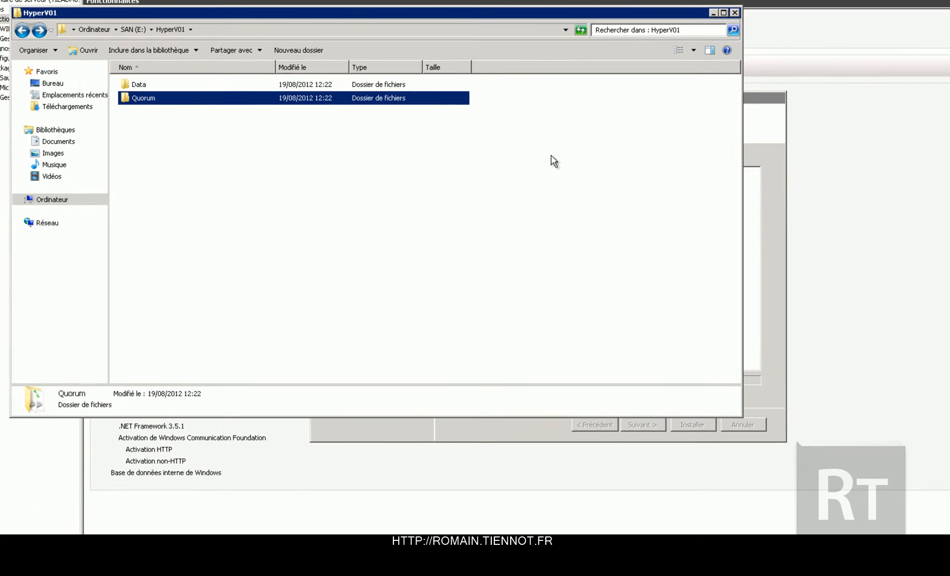
click(723, 12)
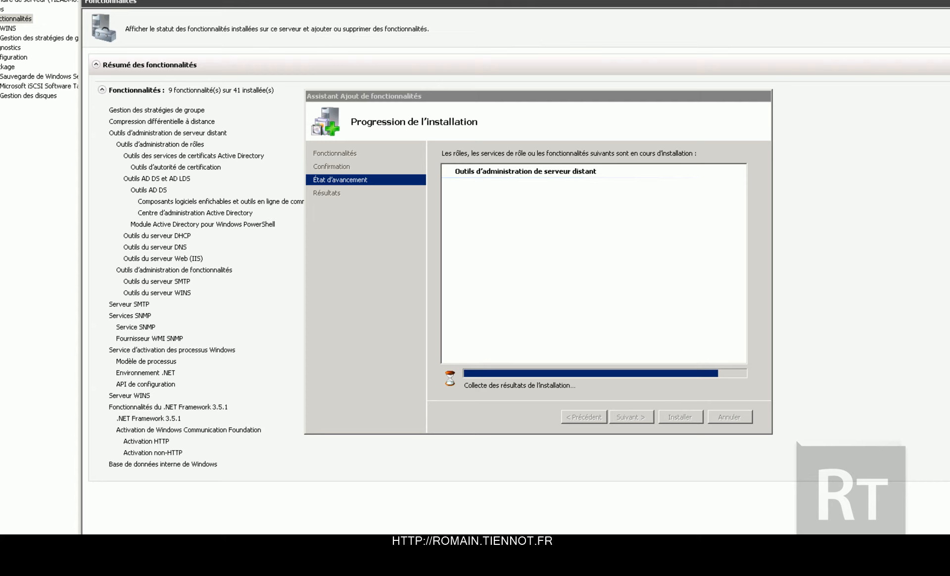
Step: Close the completed feature wizard and open the Gestionnaire du cluster de basculement, leaving server manager
click(618, 304)
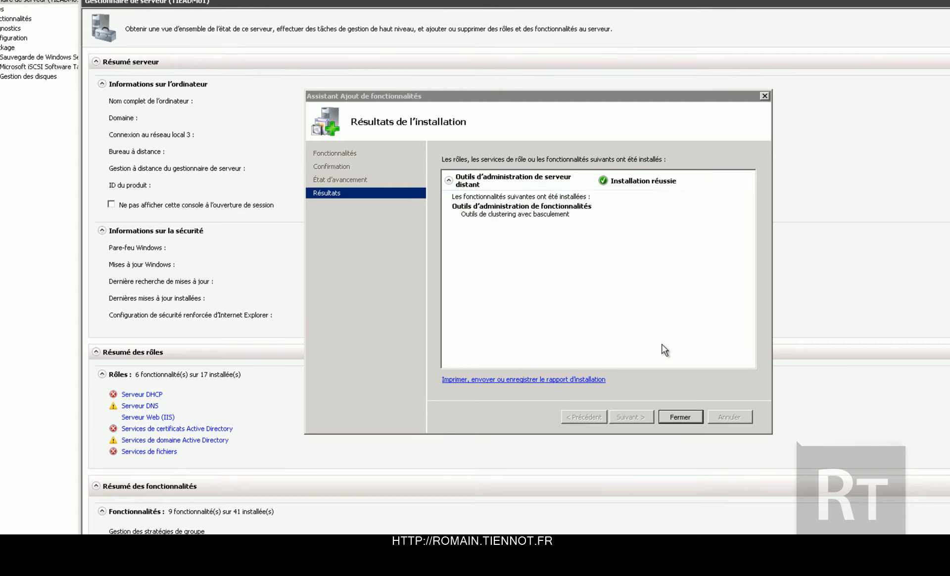
click(679, 417)
click(9, 532)
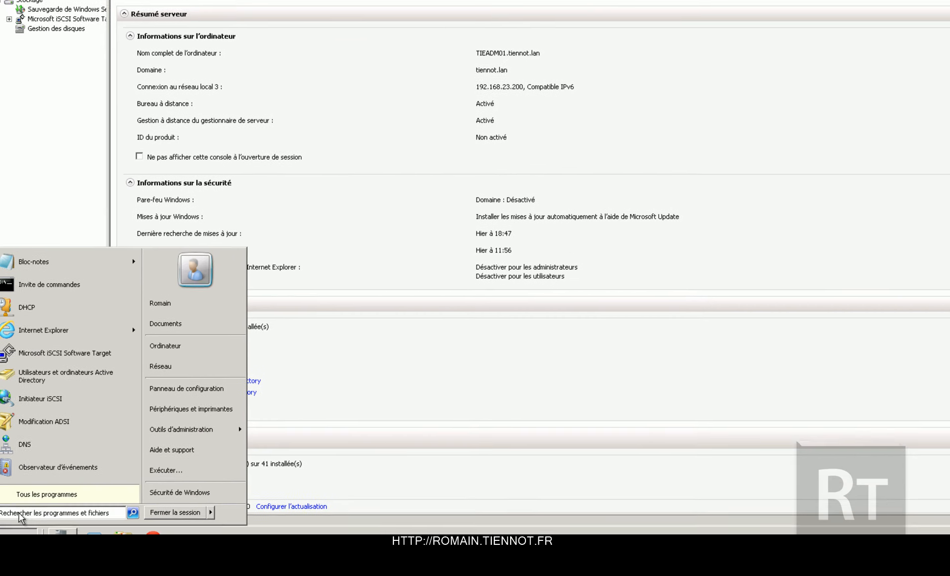
click(29, 499)
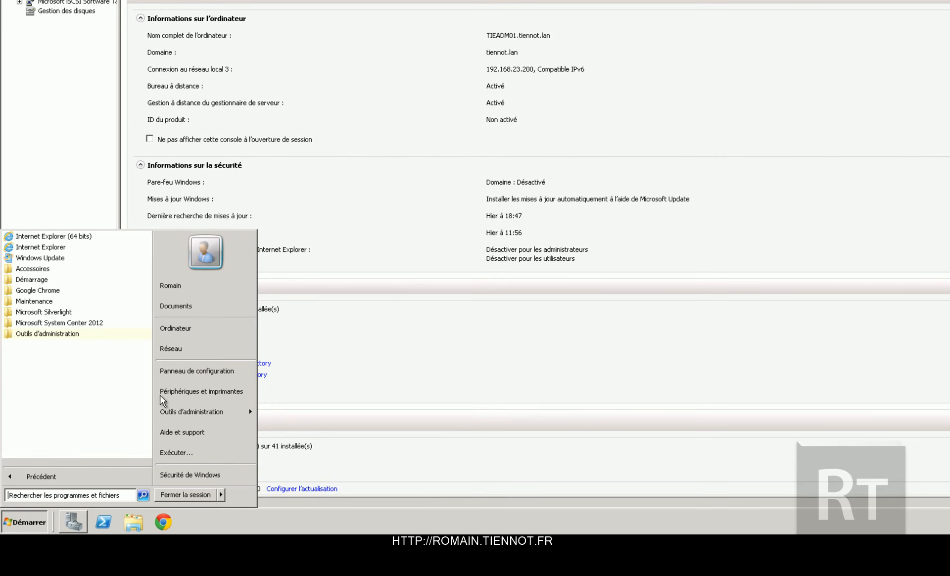
mouse_move(188, 414)
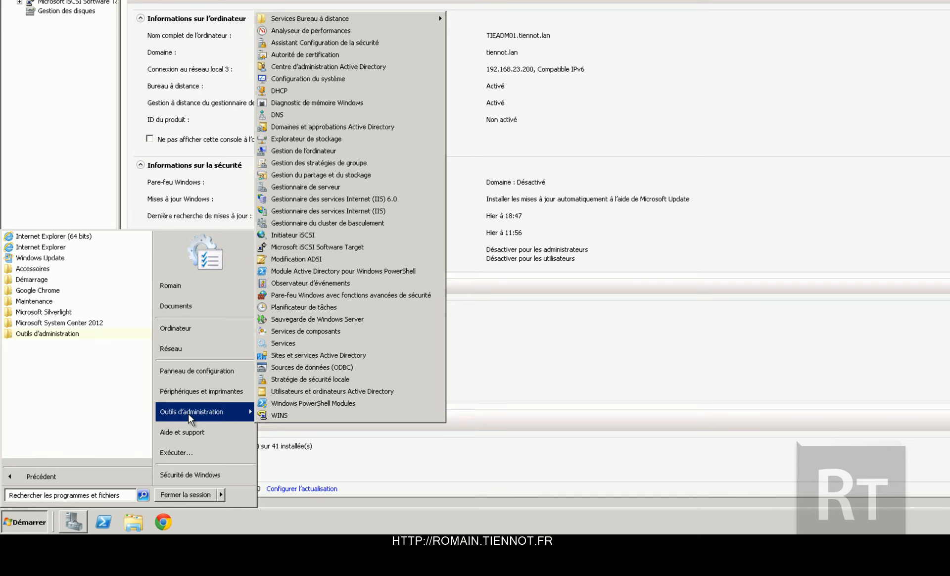
click(328, 223)
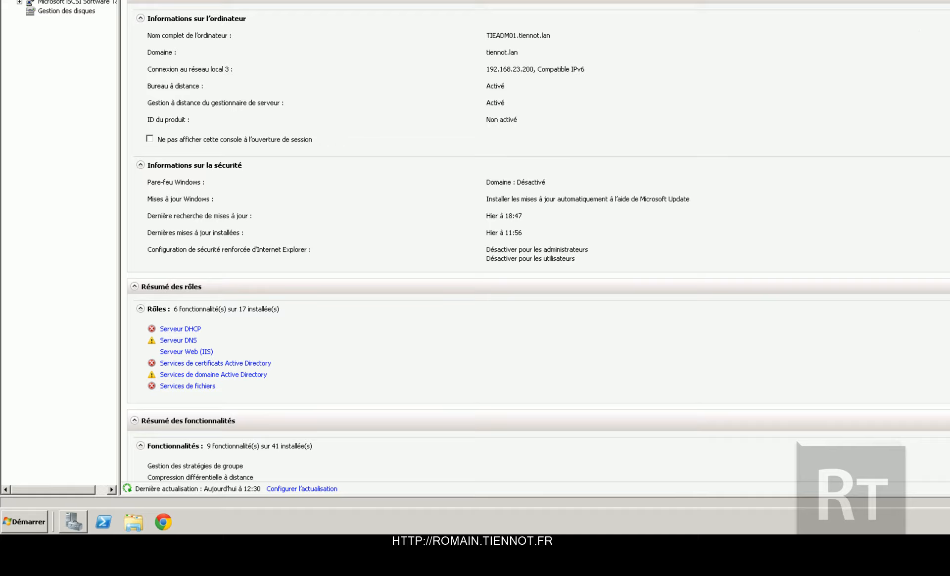
click(948, 1)
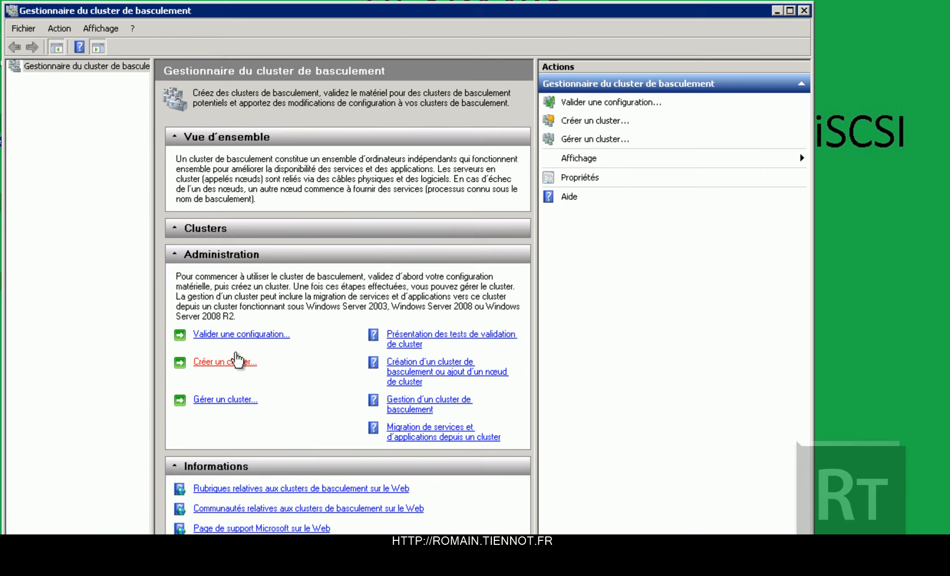
Step: Start creating a cluster and add TIEHPV01 and TIEHPV02 as its servers by searching for "tiehp"
click(237, 360)
click(559, 470)
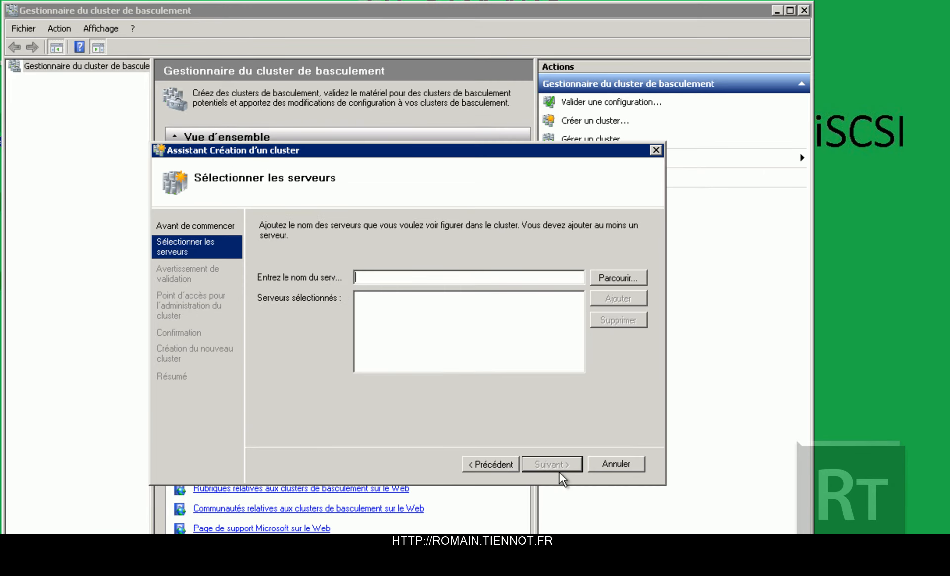
click(616, 277)
text(ti)
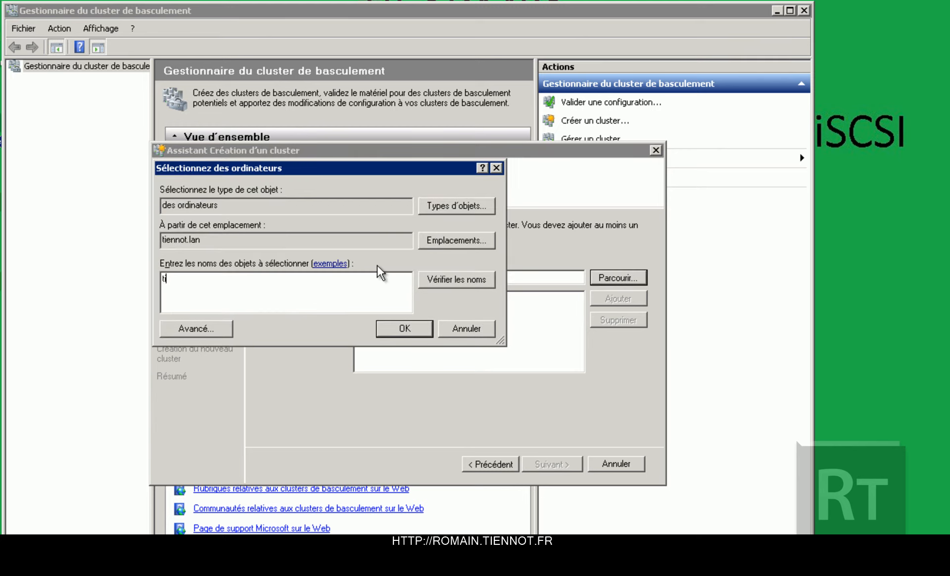
text(enp)
key(Return)
key(ctrl+a)
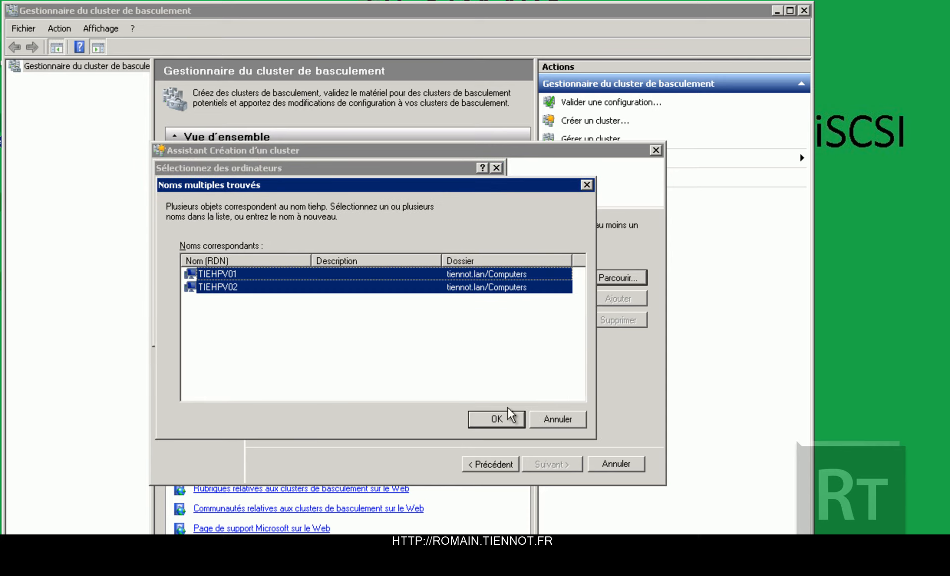
click(496, 419)
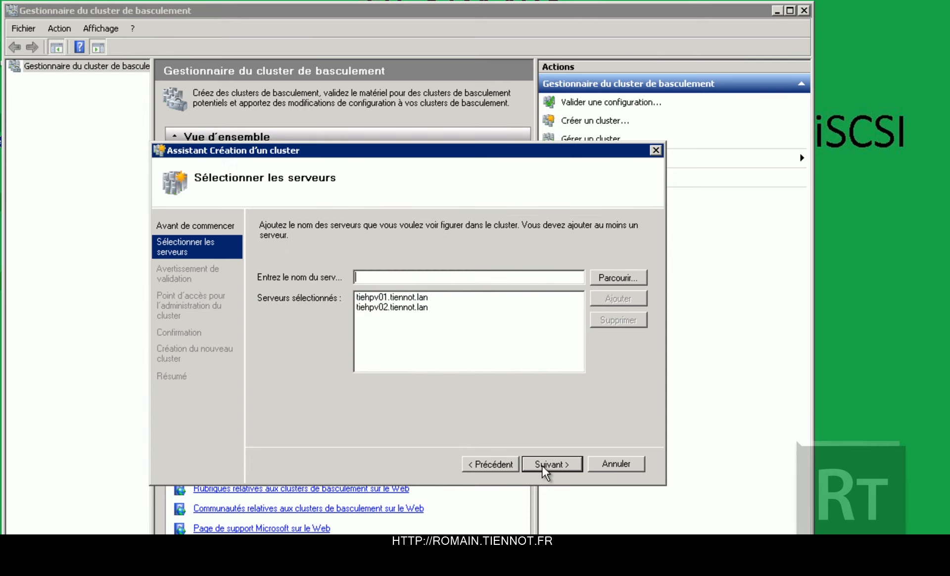
click(541, 465)
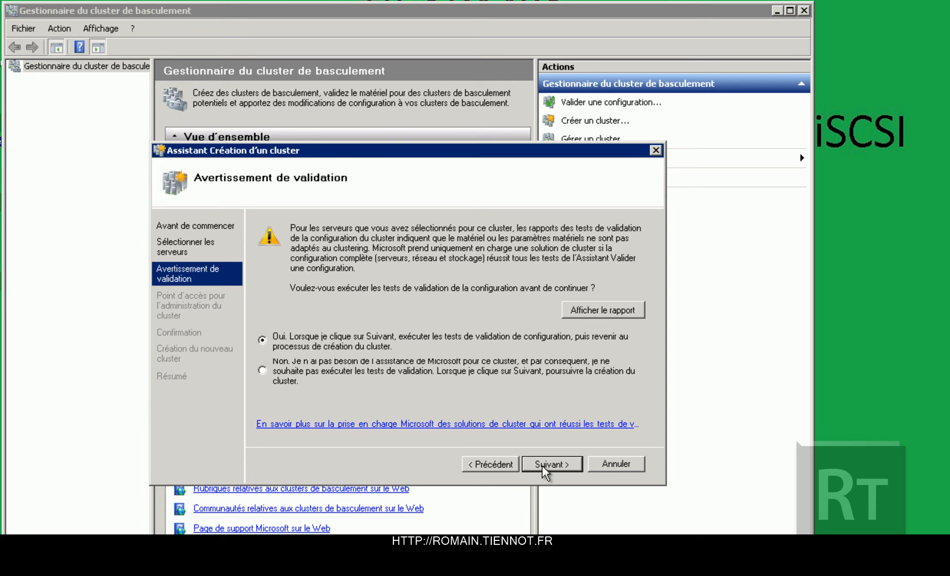
Step: Run the cluster configuration validation on the selected servers with the option Exécuter tous les tests (recommandé)
click(542, 465)
click(542, 465)
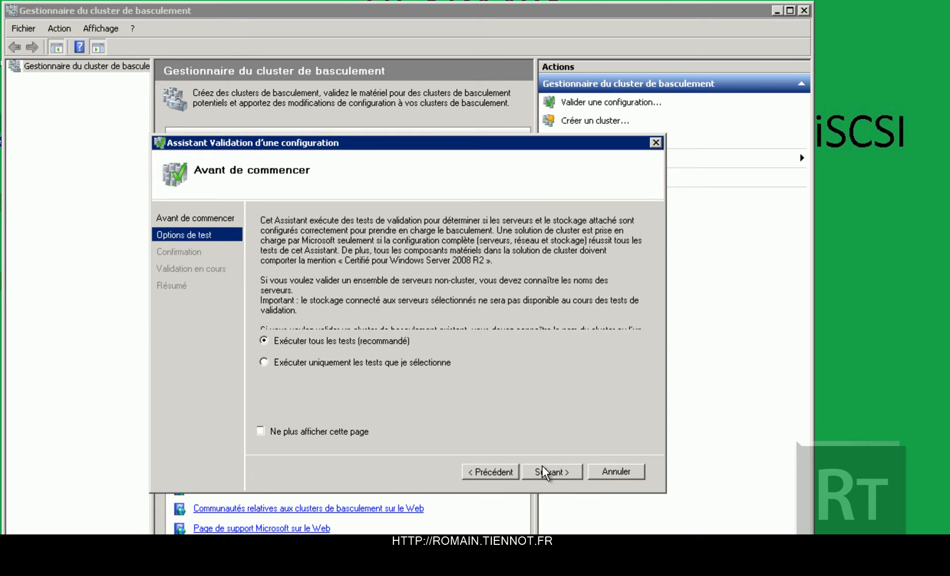
click(542, 466)
click(541, 465)
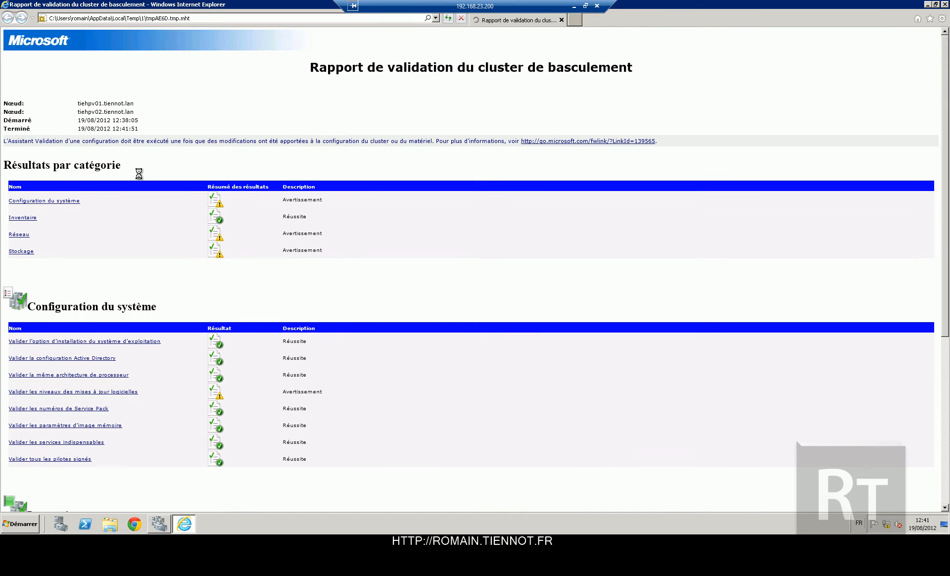
Step: Examine the Configuration du système warning on software update levels in the cluster validation report
click(58, 201)
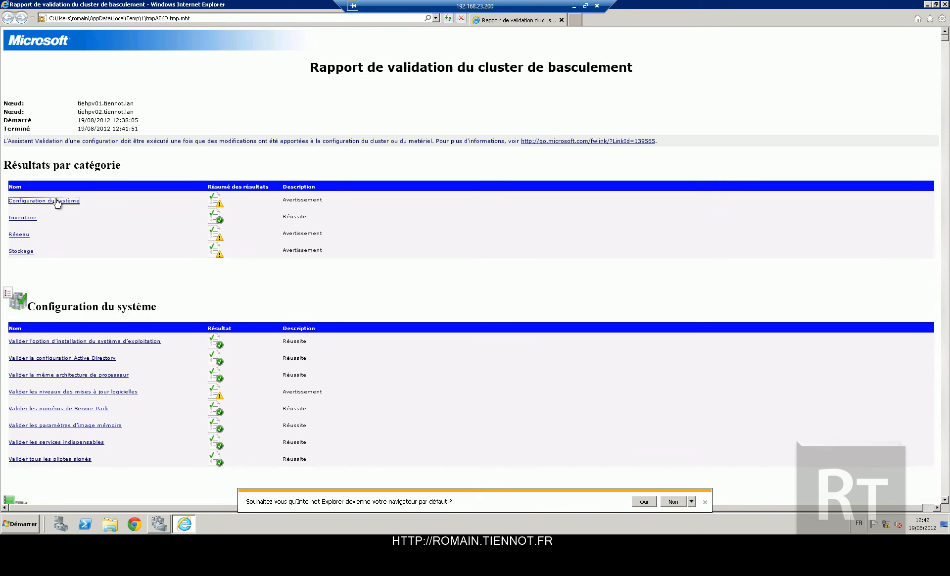
click(67, 133)
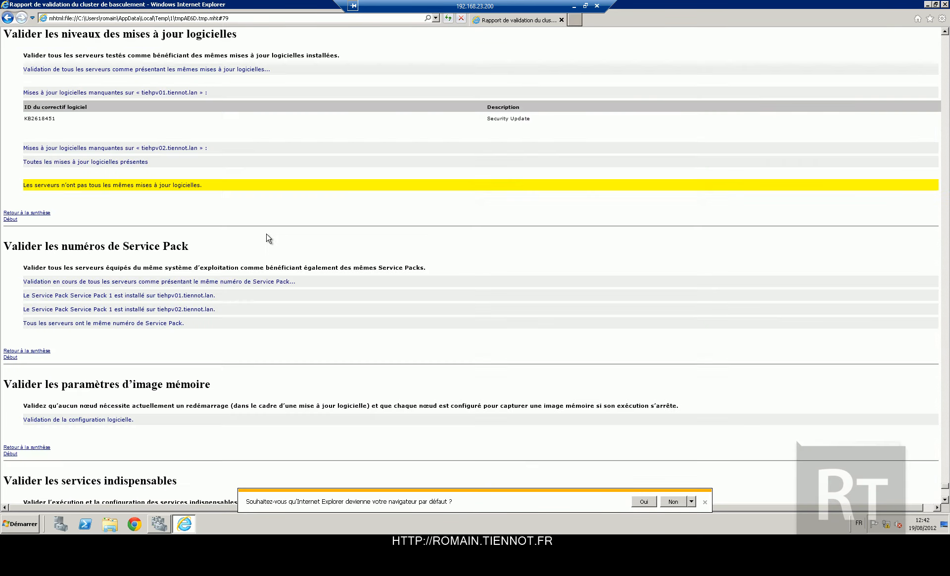
drag(60, 185, 208, 182)
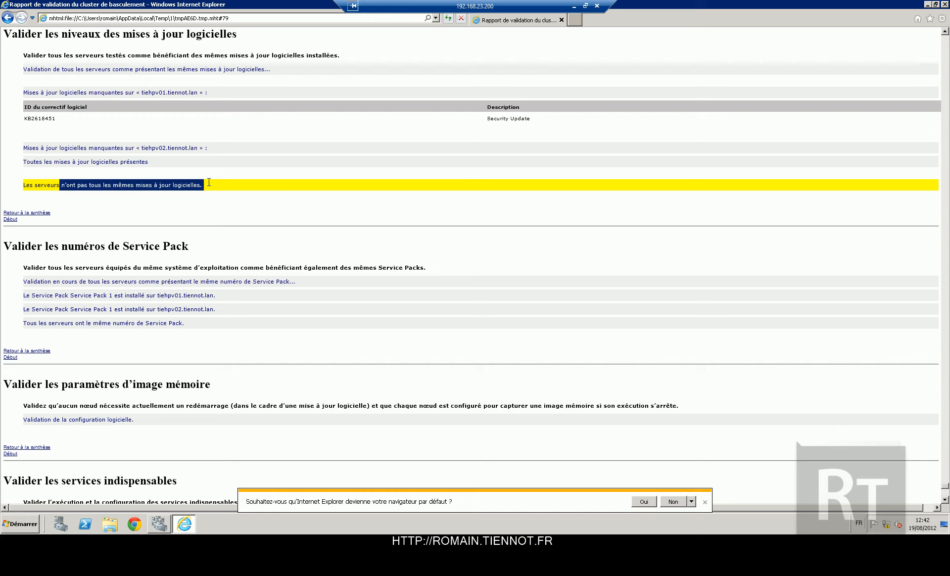
double_click(35, 118)
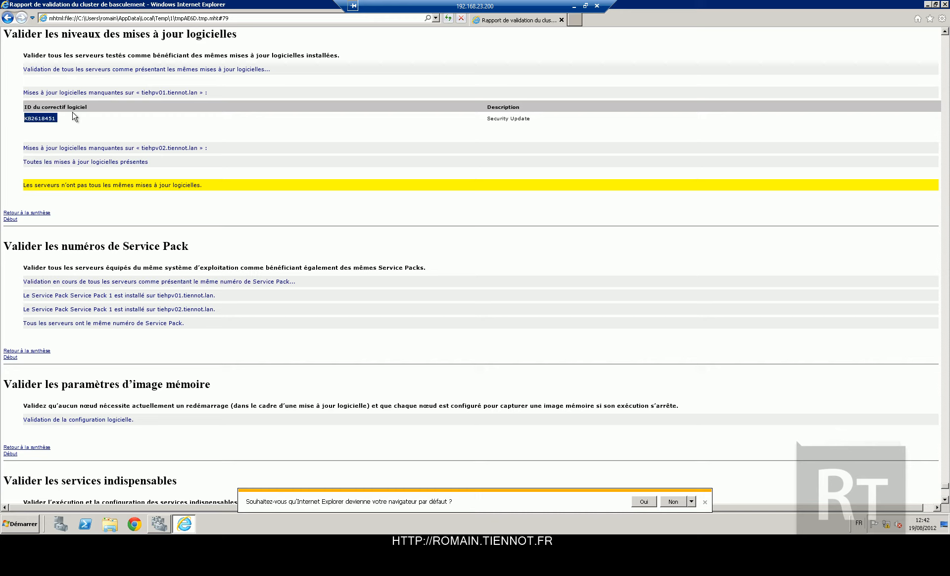
drag(945, 486, 947, 29)
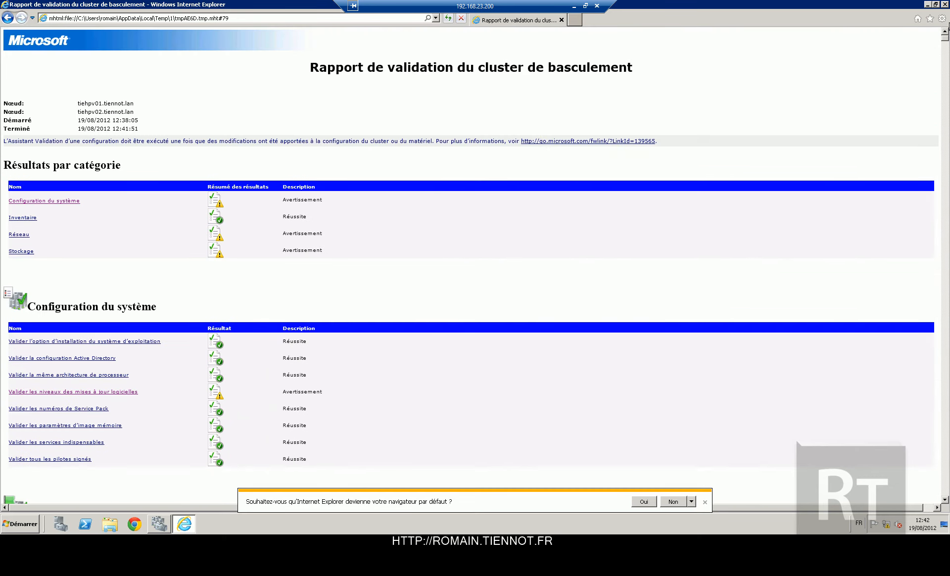
Step: Examine the report warnings for Valider la communication réseau under Réseau and Répertorier tous les disques under Stockage
click(22, 235)
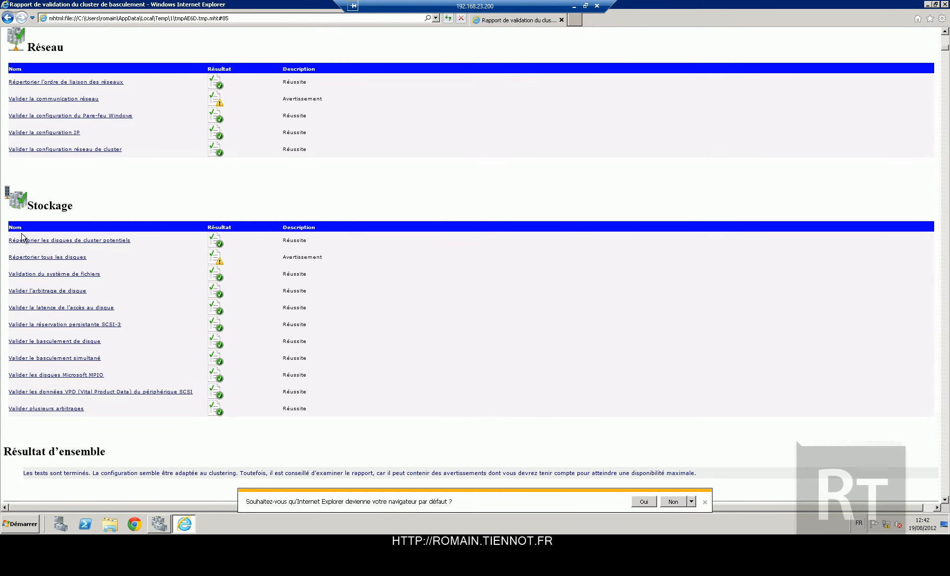
click(89, 98)
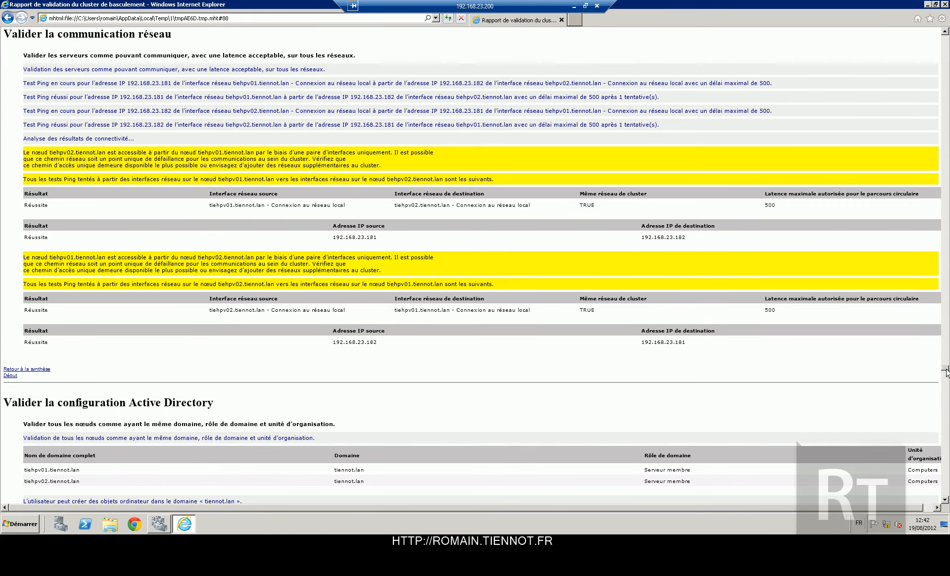
drag(946, 372, 947, 27)
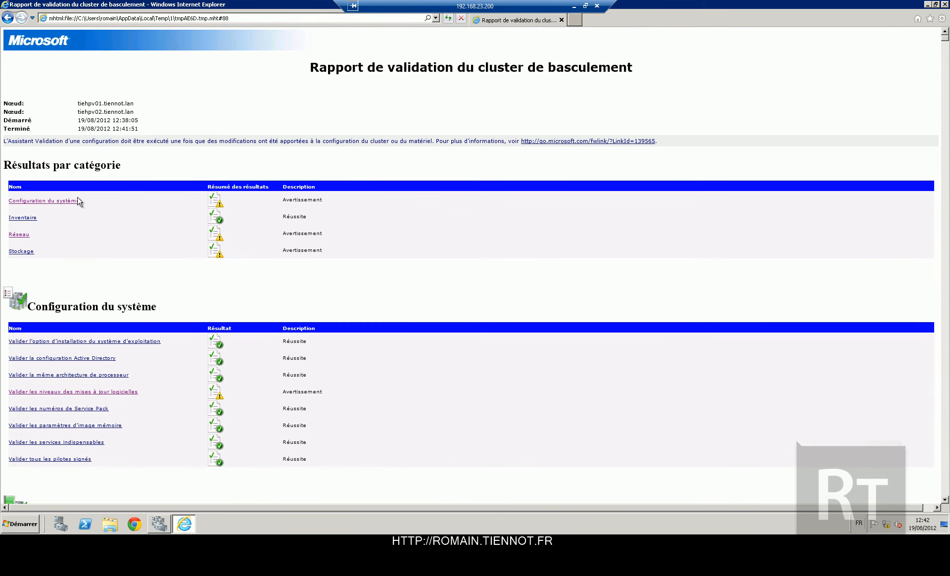
click(15, 252)
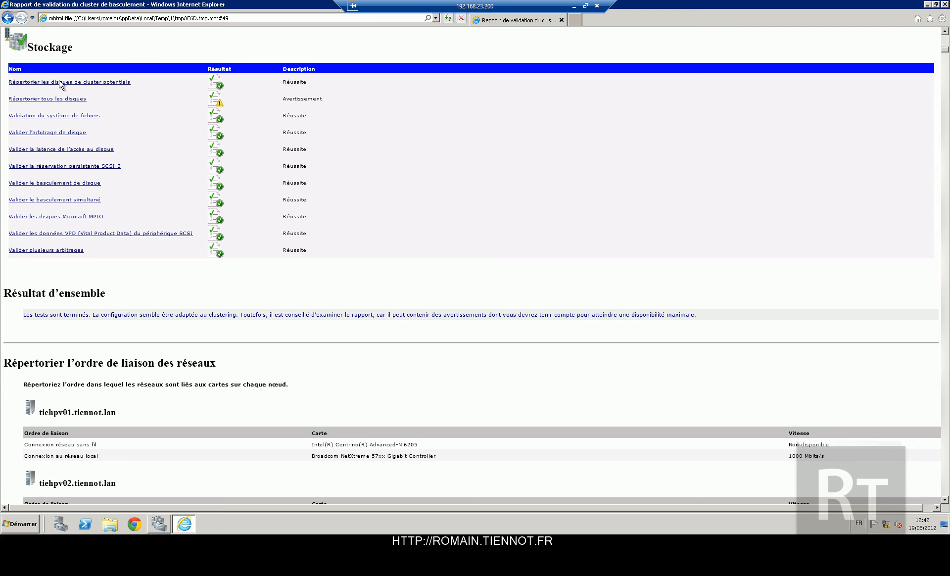
click(62, 98)
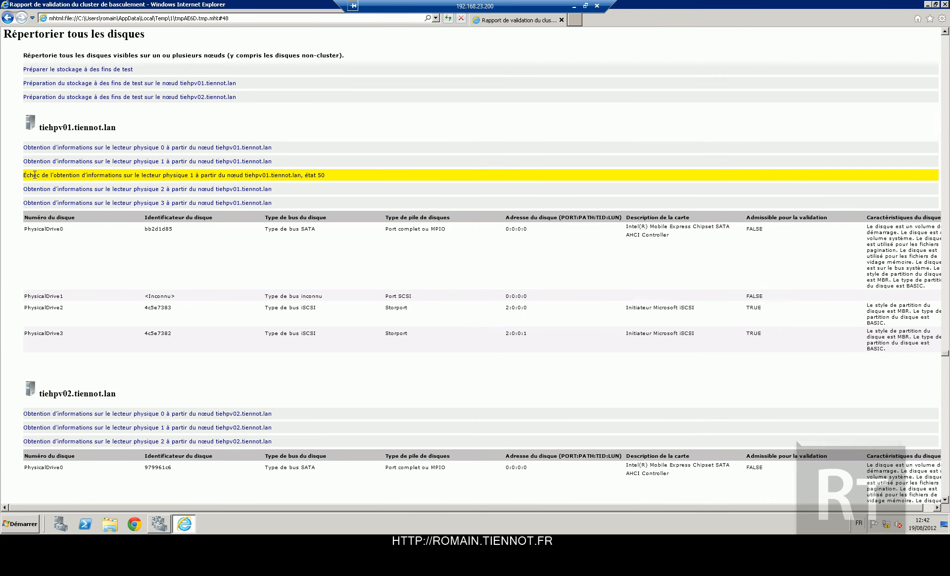
drag(24, 176, 365, 179)
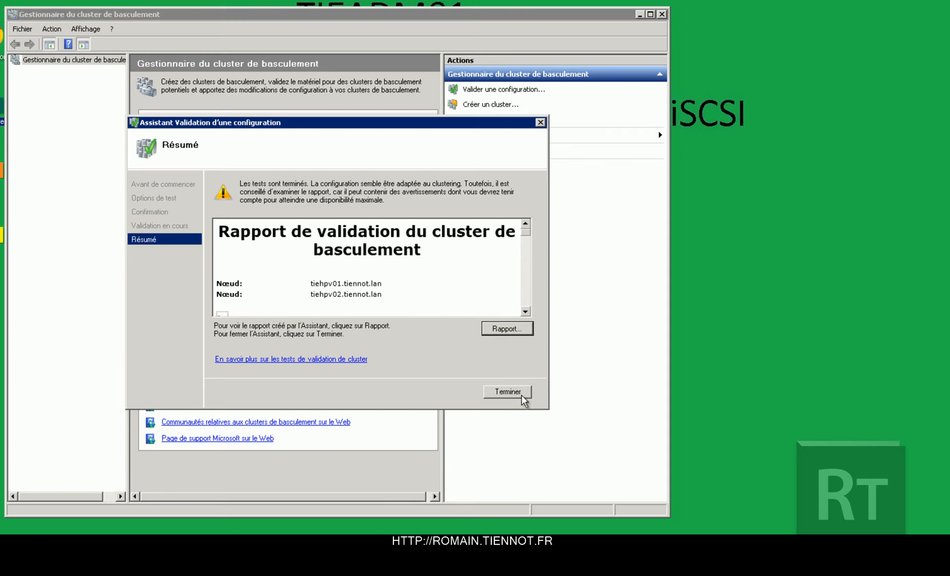
Step: Finish the configuration validation wizard and name the new cluster CLTHyperV
click(520, 393)
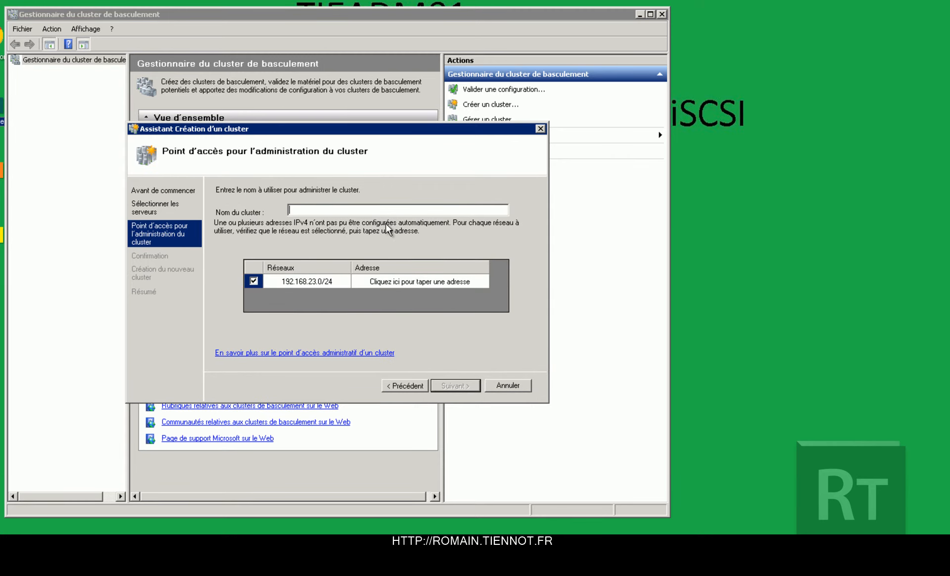
text(CLTHyperV)
Step: Ping 192.168.23.183 from a command prompt to check whether the address is free, and close the prompt
key(super+r)
text(cmd)
key(Return)
text(ping 192.168.23.183)
key(Return)
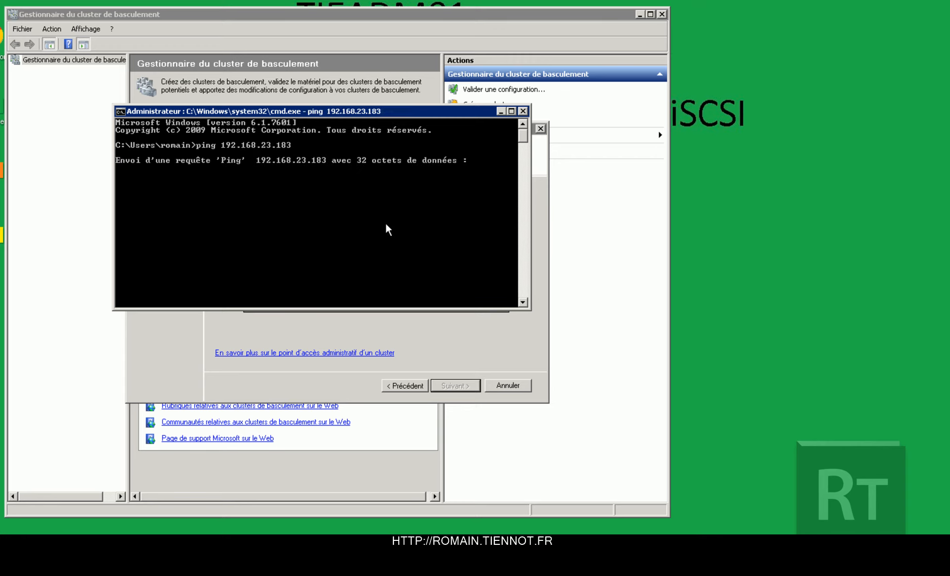
click(519, 110)
Step: Assign the cluster the address 192.168.23.183 on network 192.168.23.0/24, create it and finish the wizard
click(399, 280)
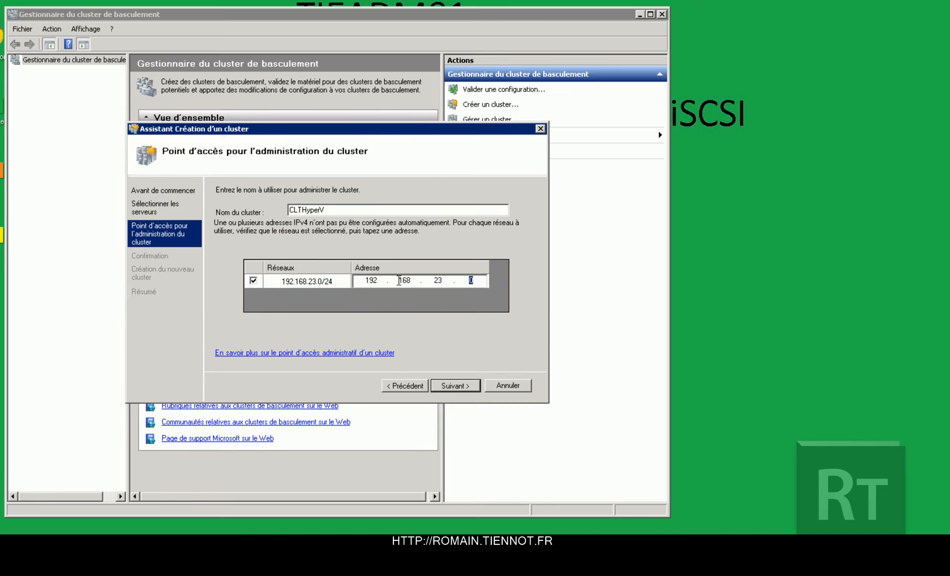
text(183)
click(465, 382)
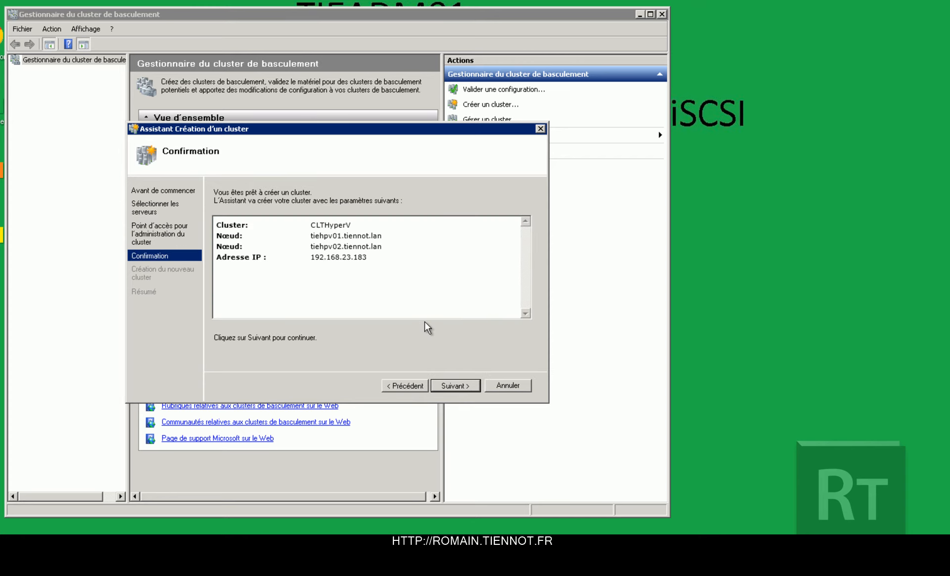
click(455, 386)
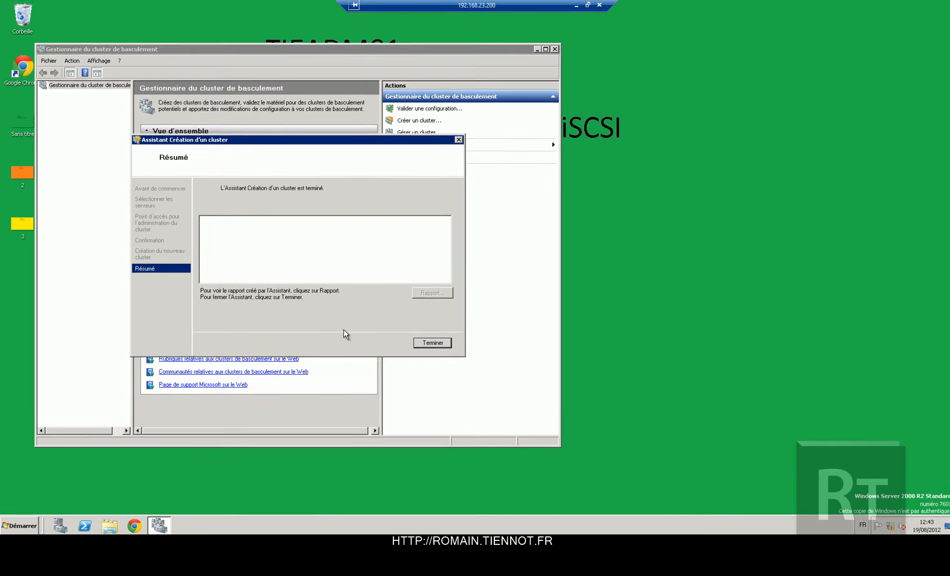
click(433, 343)
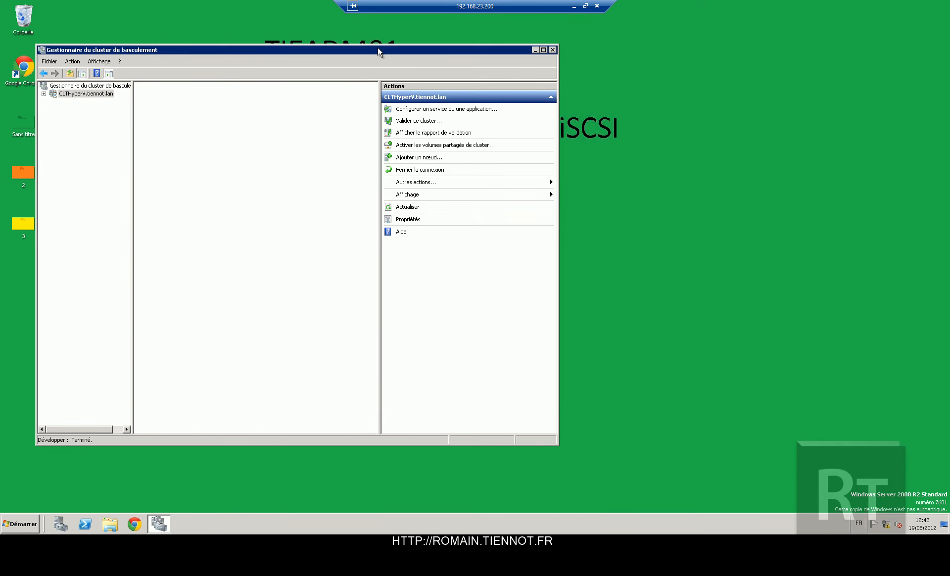
Step: Expand the nodes and networks of CLTHyperV.tiennot.lan and examine the connection details of both hosts in Réseau du cluster 1
double_click(144, 50)
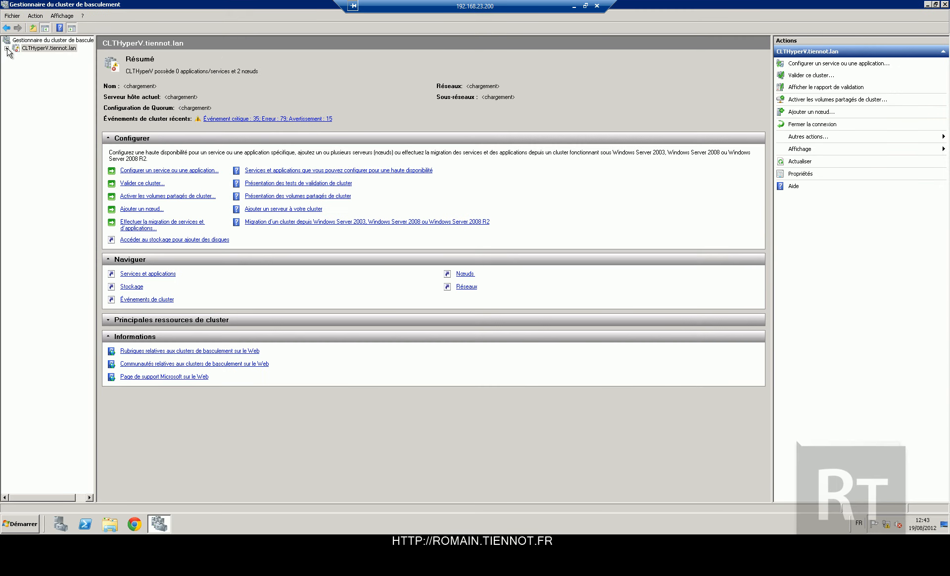
click(8, 48)
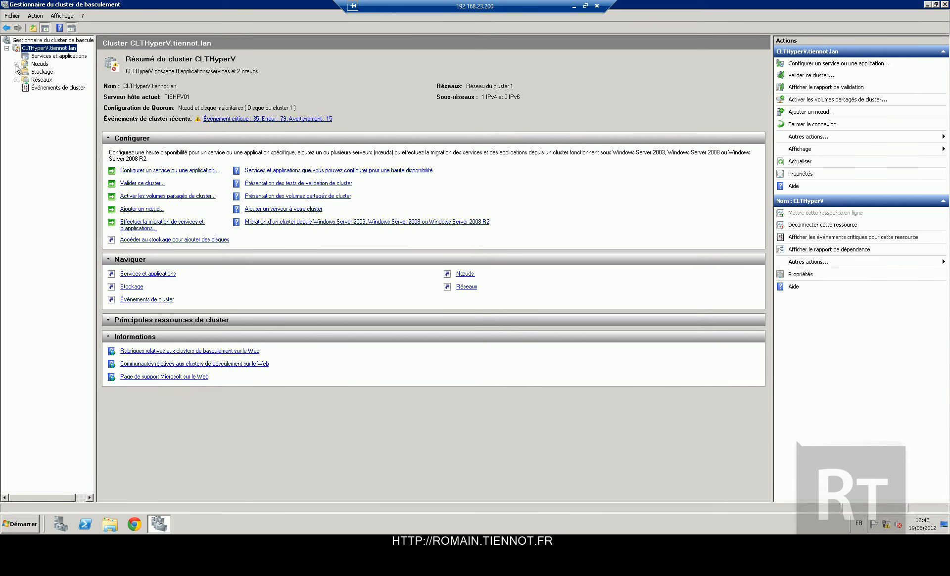
click(16, 64)
click(16, 96)
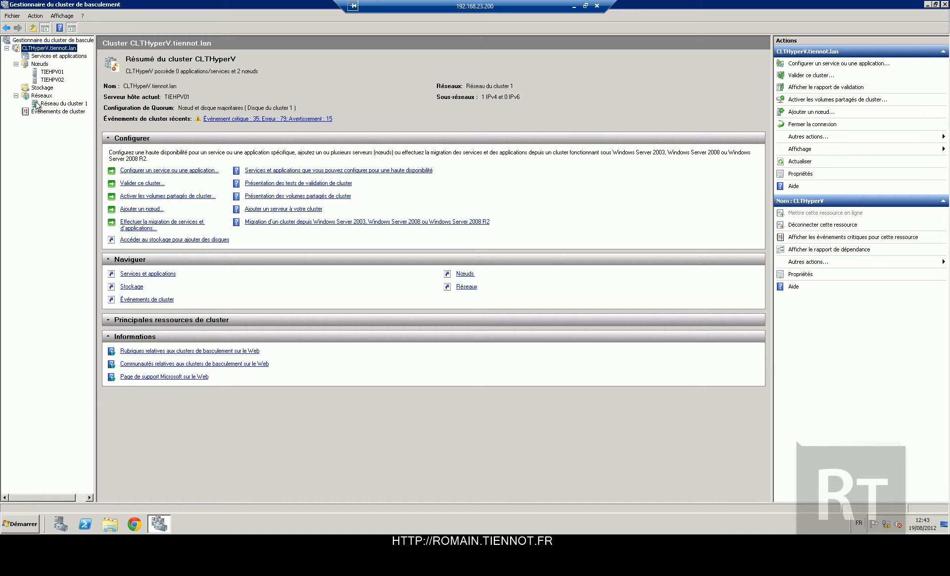
click(40, 104)
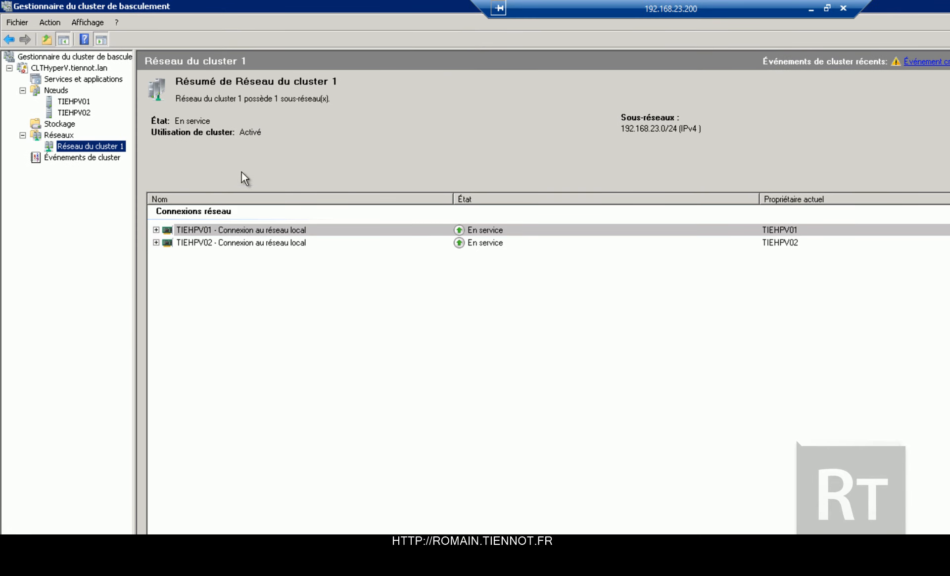
click(156, 228)
click(157, 268)
Step: Examine the hosted services and available actions for node TIEHPV01, and return to Réseau du cluster 1
click(72, 99)
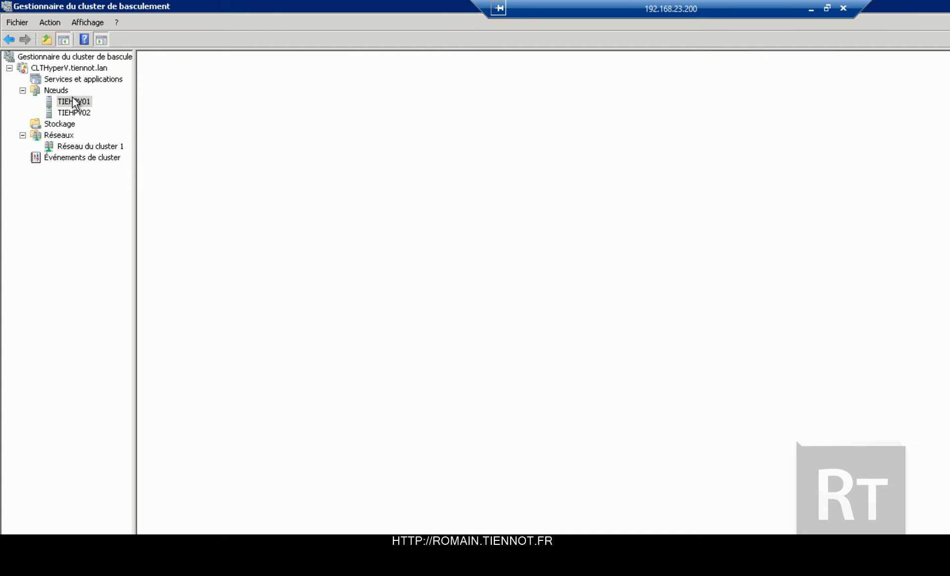
right_click(72, 98)
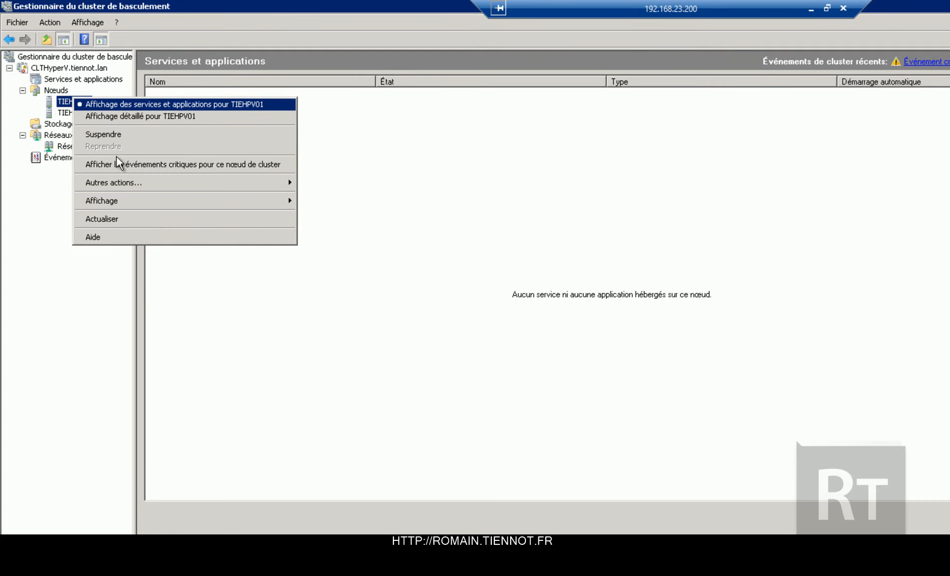
mouse_move(130, 185)
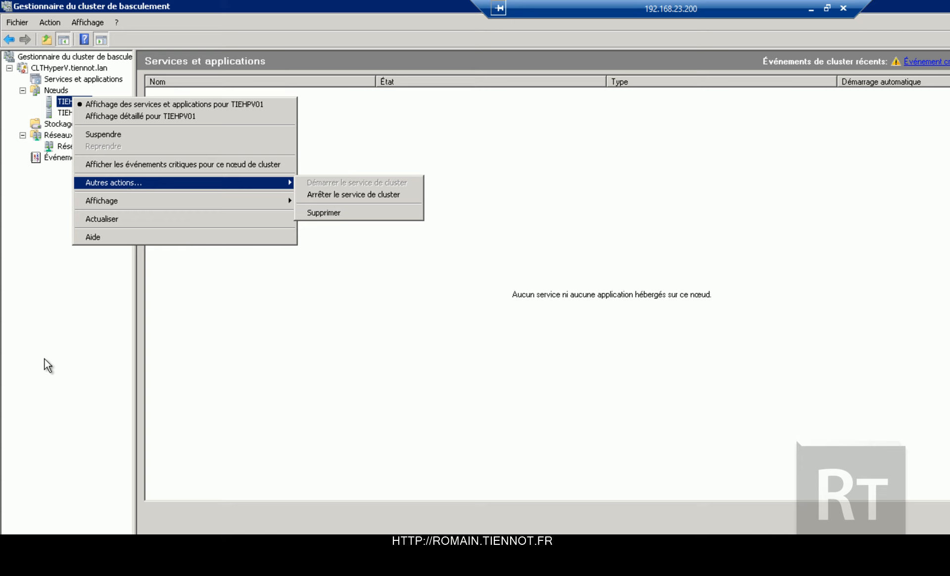
click(55, 329)
click(81, 147)
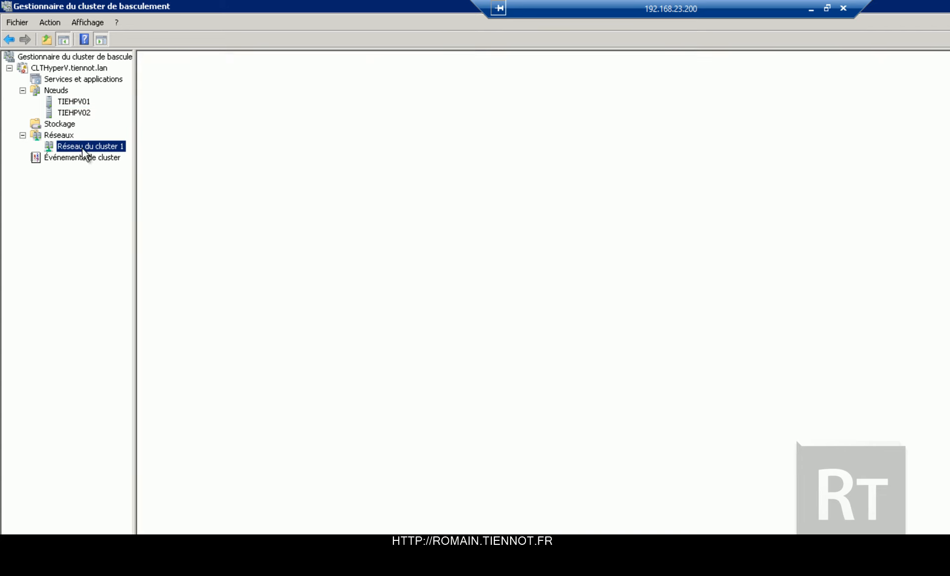
Step: Switch to the 192.168.23.181 remote session, close its server manager and open the Gestionnaire Hyper-V
click(13, 526)
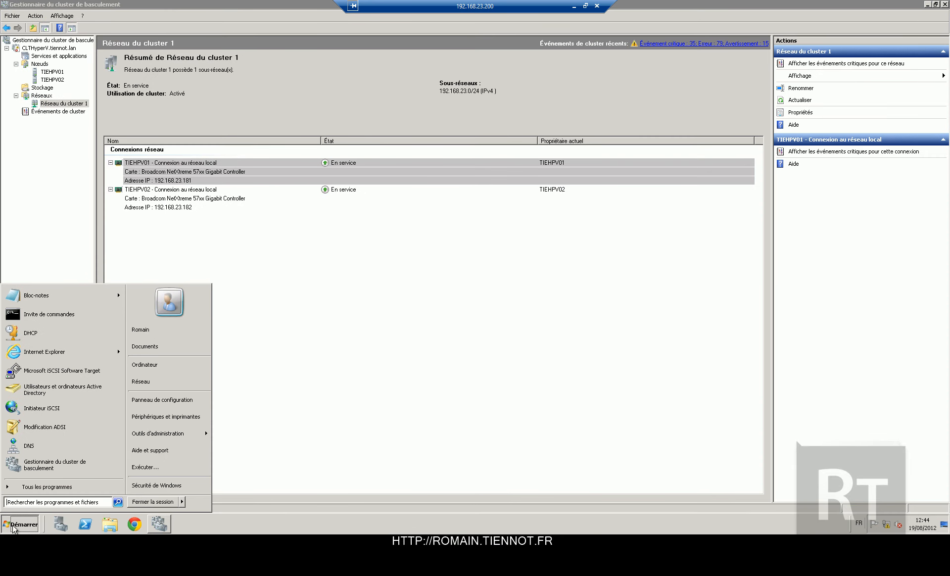
click(12, 525)
click(585, 6)
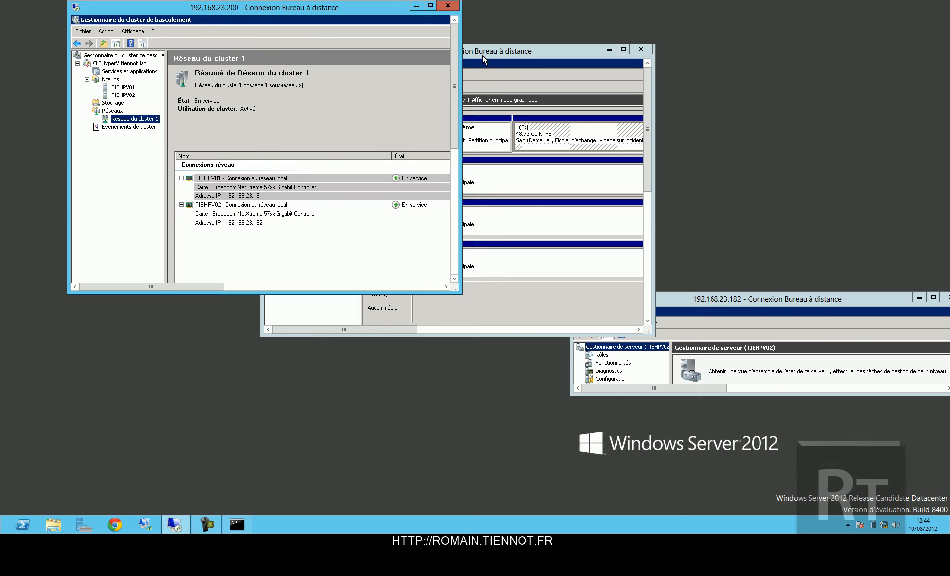
double_click(526, 49)
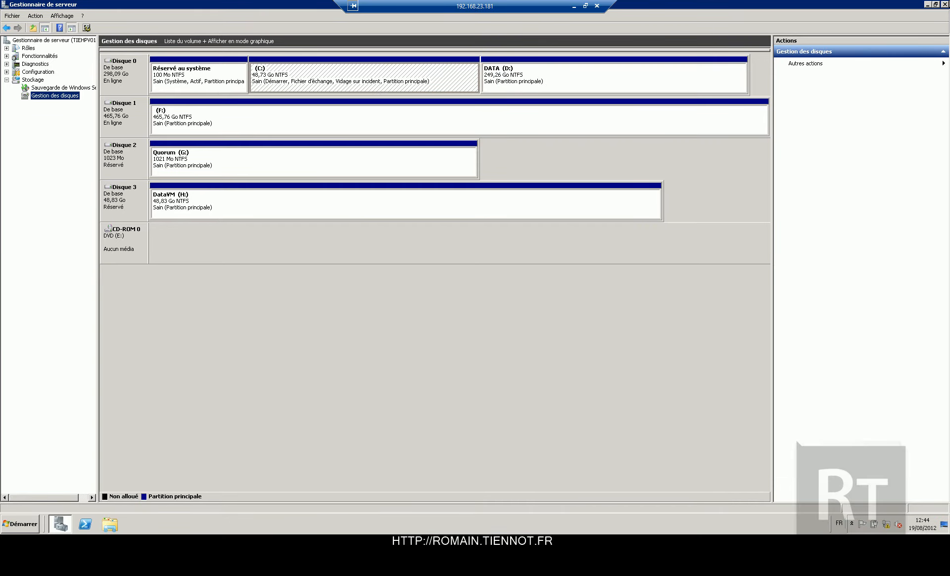
click(945, 5)
key(super)
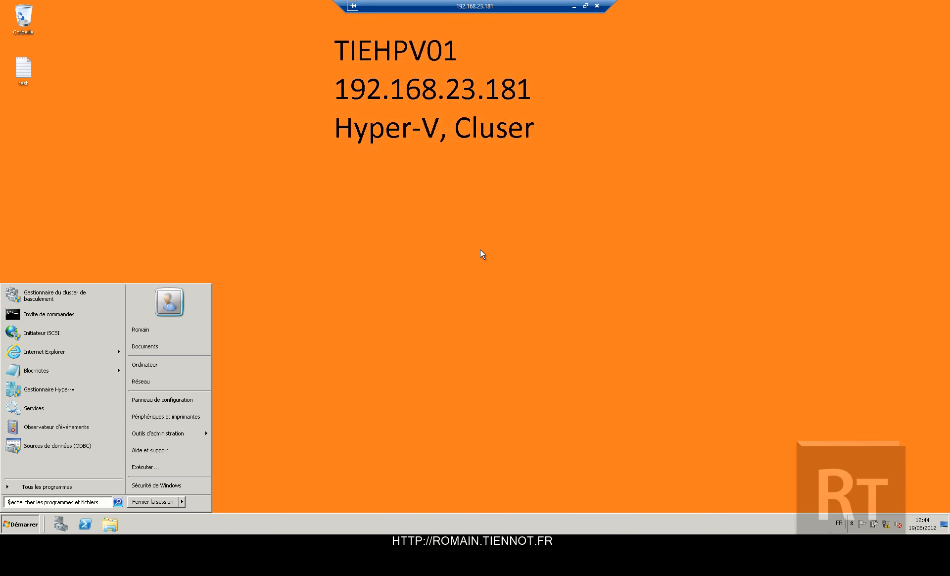
text(hyper)
key(Return)
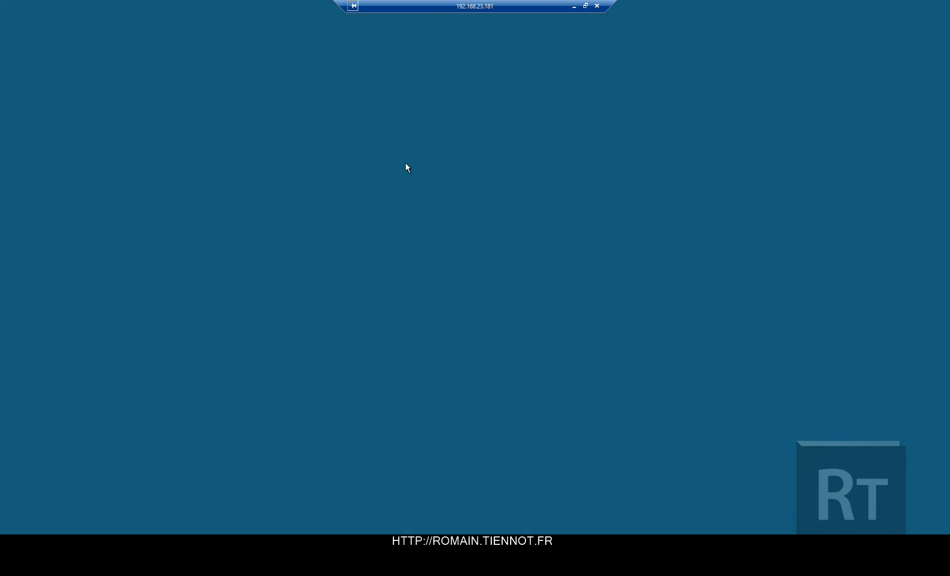
click(159, 407)
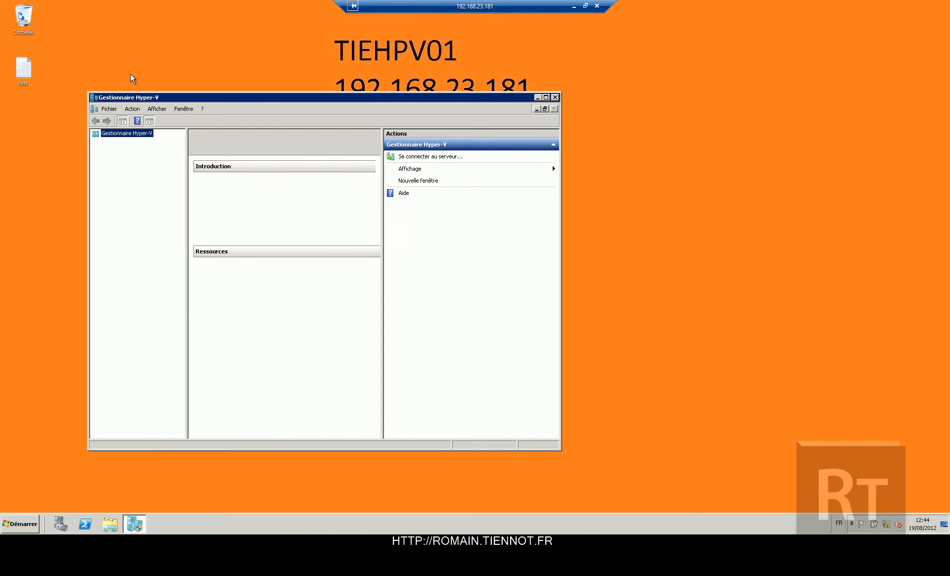
Step: Open the virtual network manager for host TIEHPV01 and add a new Externe virtual network
click(122, 141)
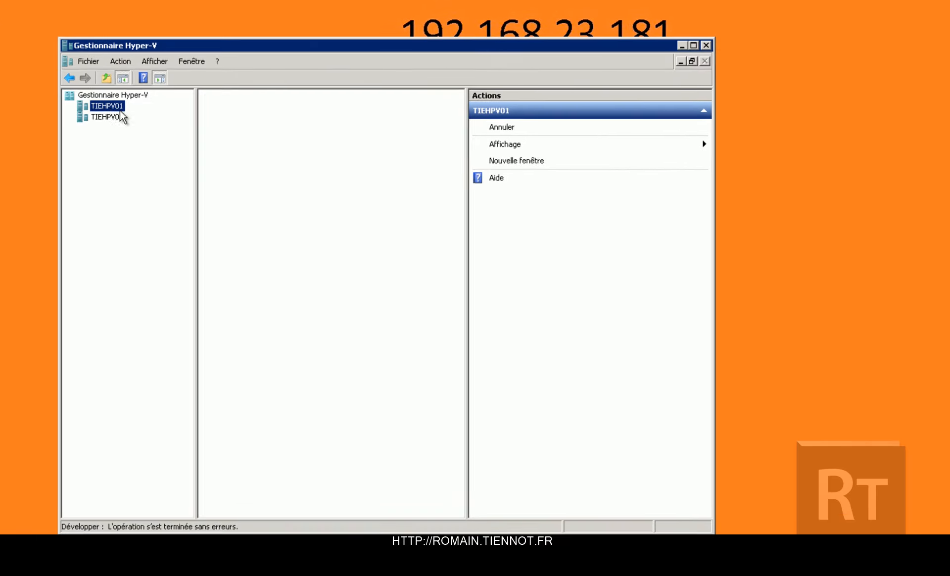
click(110, 117)
click(106, 104)
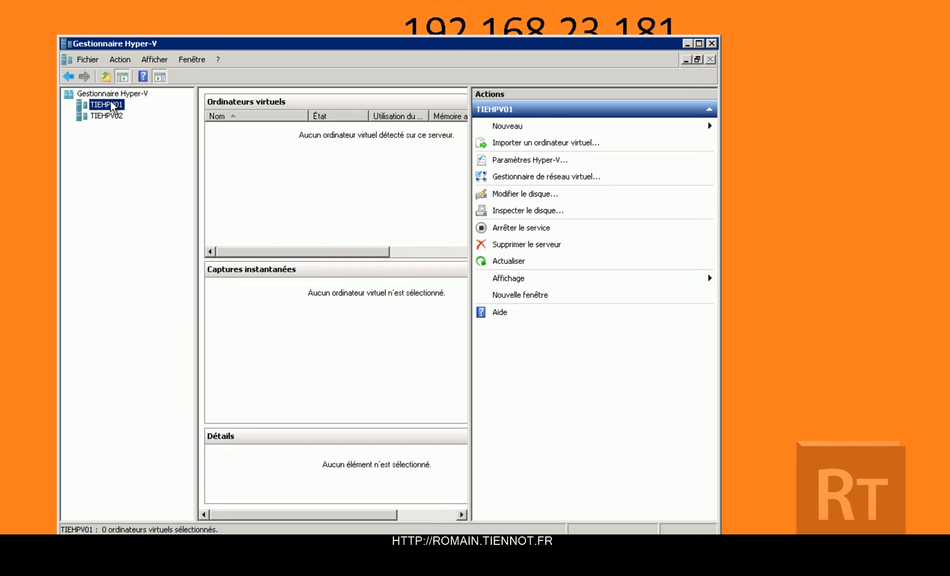
right_click(110, 102)
click(143, 150)
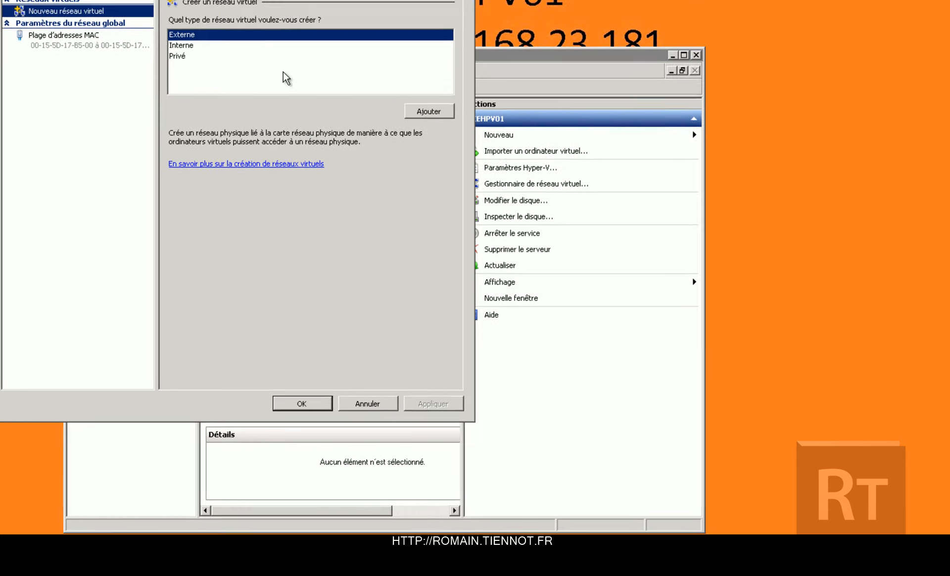
click(428, 111)
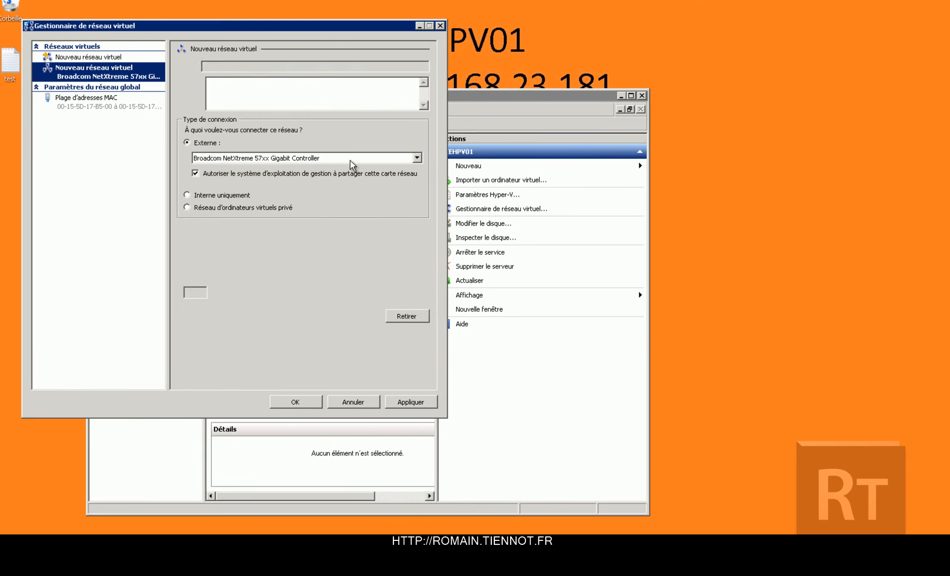
Step: Name the new virtual network WAN - HyperV and apply it on TIEHPV01, accepting the network interruption
double_click(241, 67)
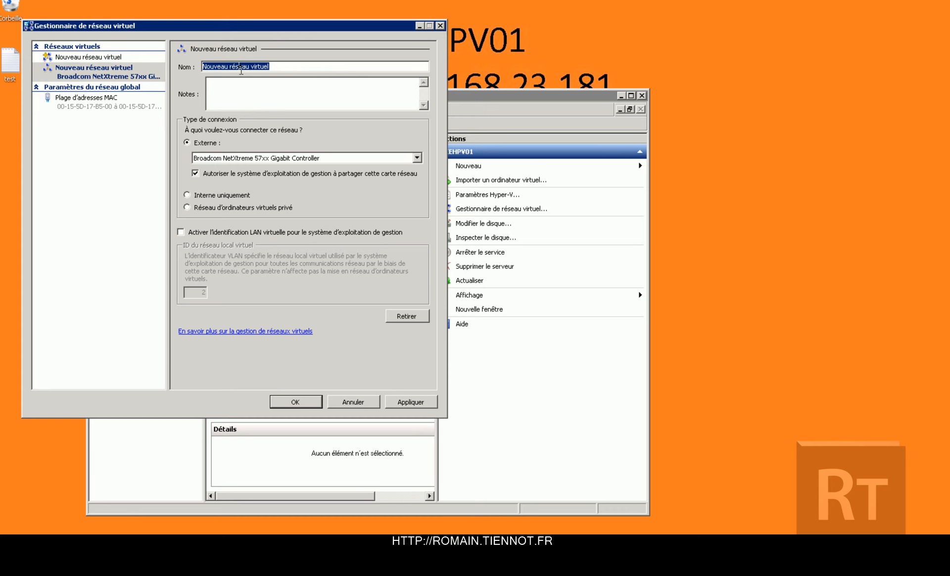
text(WAN - )
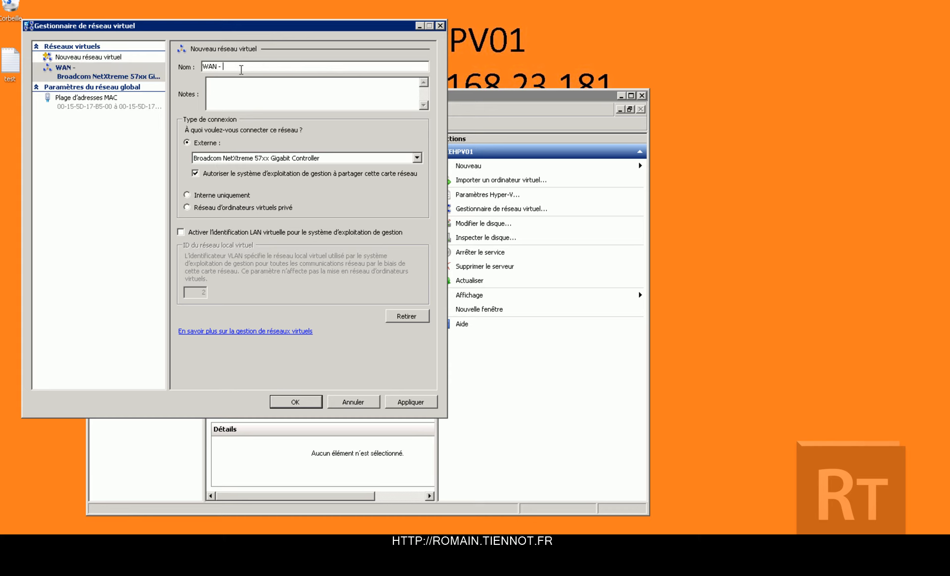
text(HyperV)
key(ctrl+a)
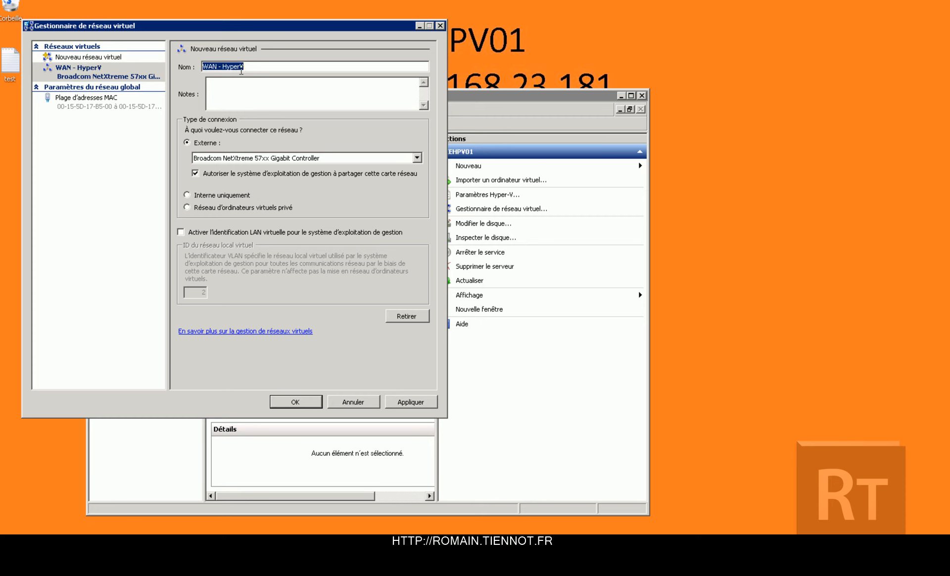
click(296, 401)
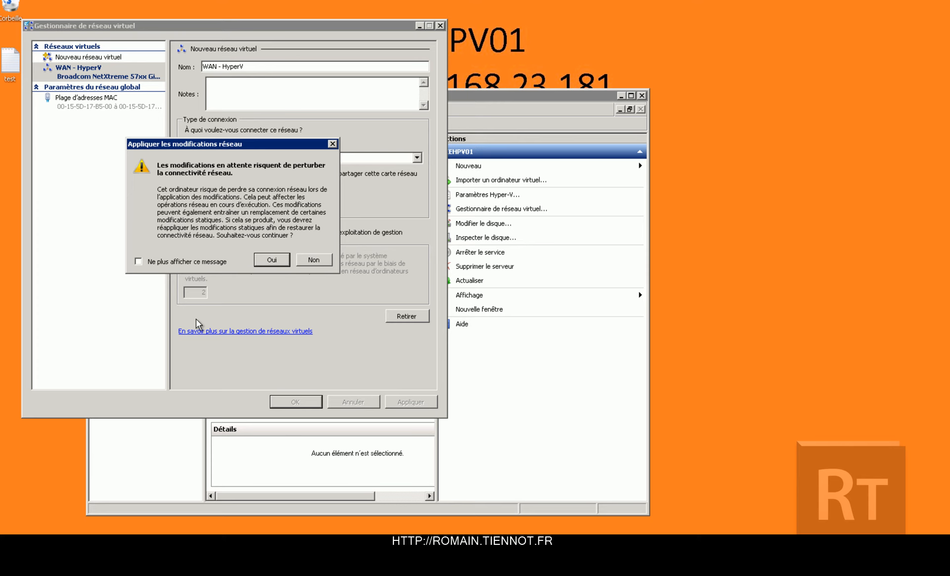
click(269, 258)
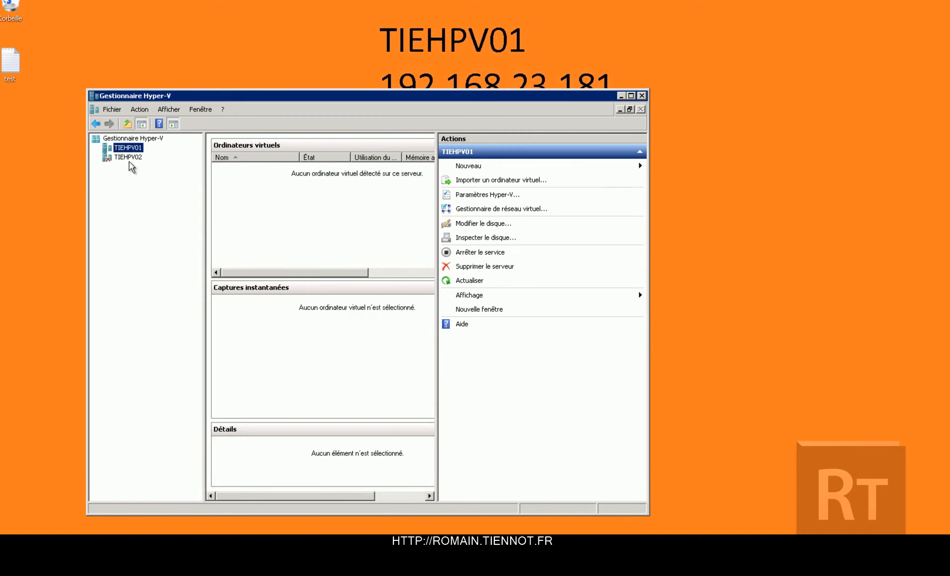
Step: Add an external virtual network named WAN - HyperV on host TIEHPV02, using the Broadcom NetXtreme 57xx Gigabit Controller
click(127, 158)
right_click(127, 159)
click(107, 190)
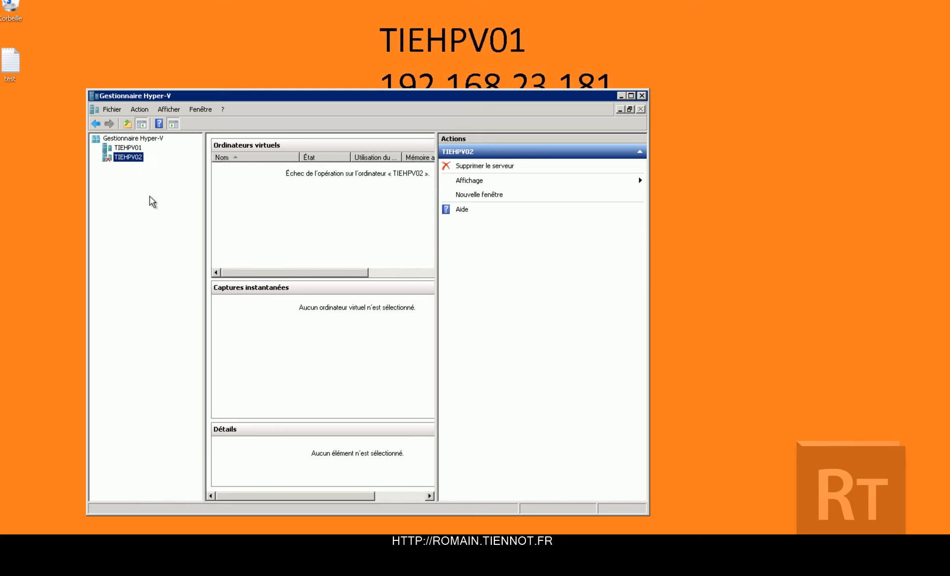
right_click(125, 163)
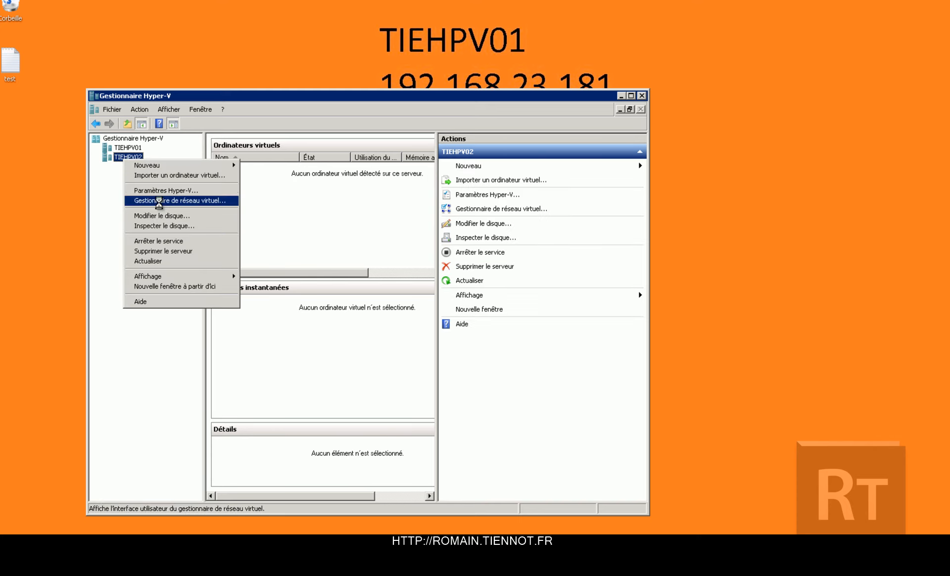
click(181, 201)
click(420, 158)
text(WAN - HyperV)
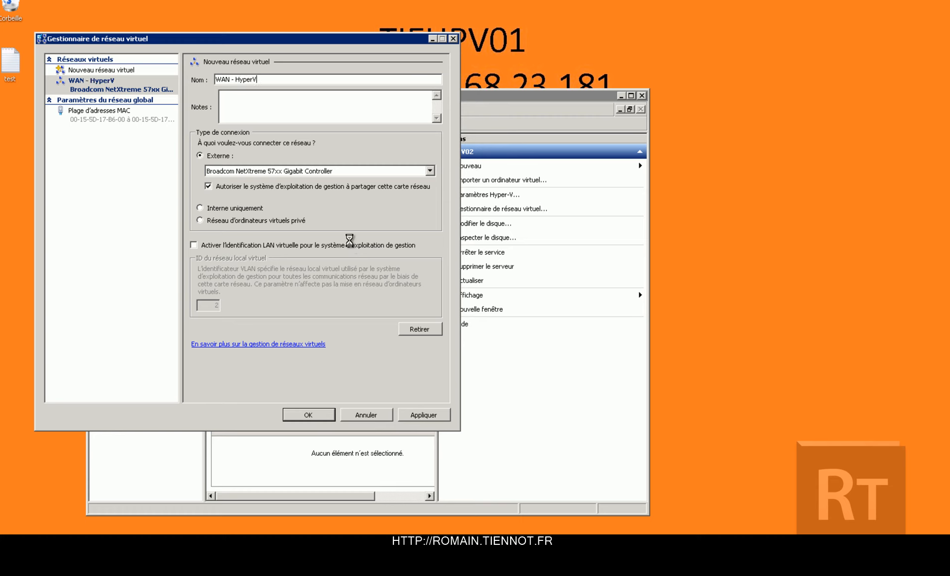
key(Return)
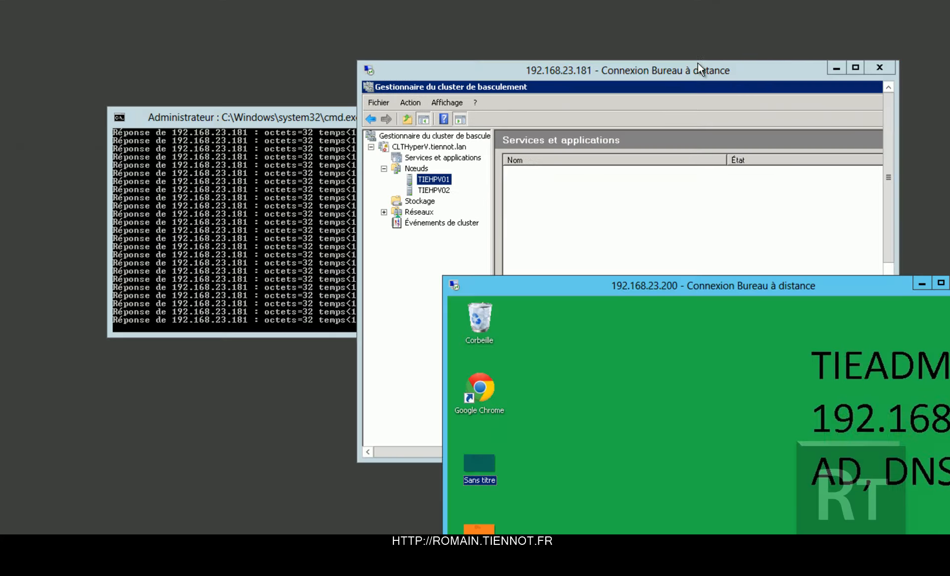
Step: Return to the cluster manager in the 192.168.23.181 session and bring Disque du cluster 2 online in the cluster storage
double_click(697, 63)
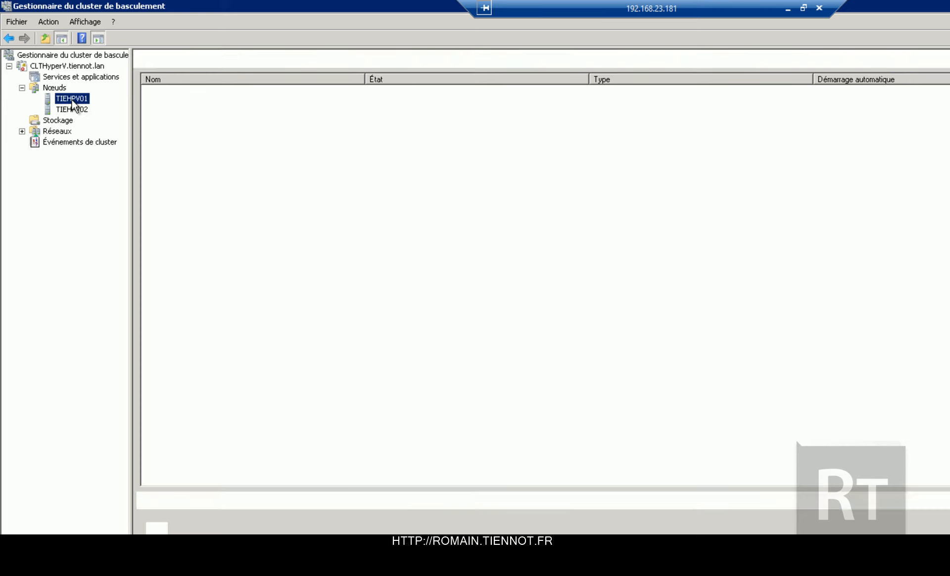
click(55, 124)
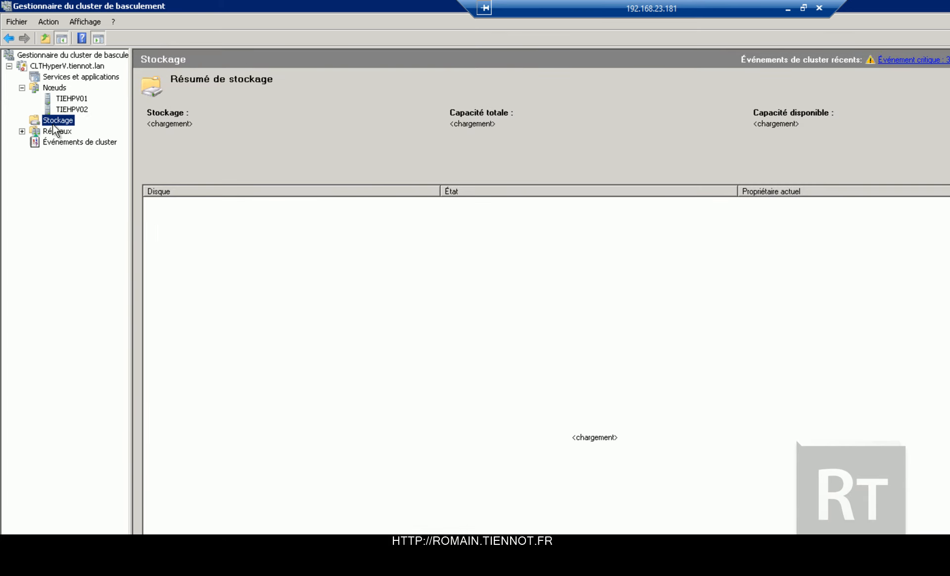
click(193, 261)
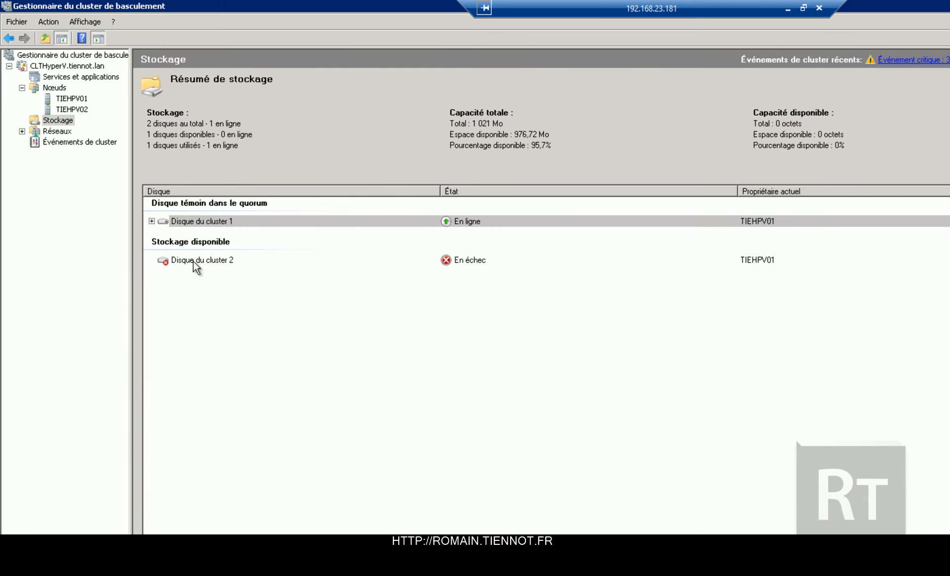
right_click(176, 271)
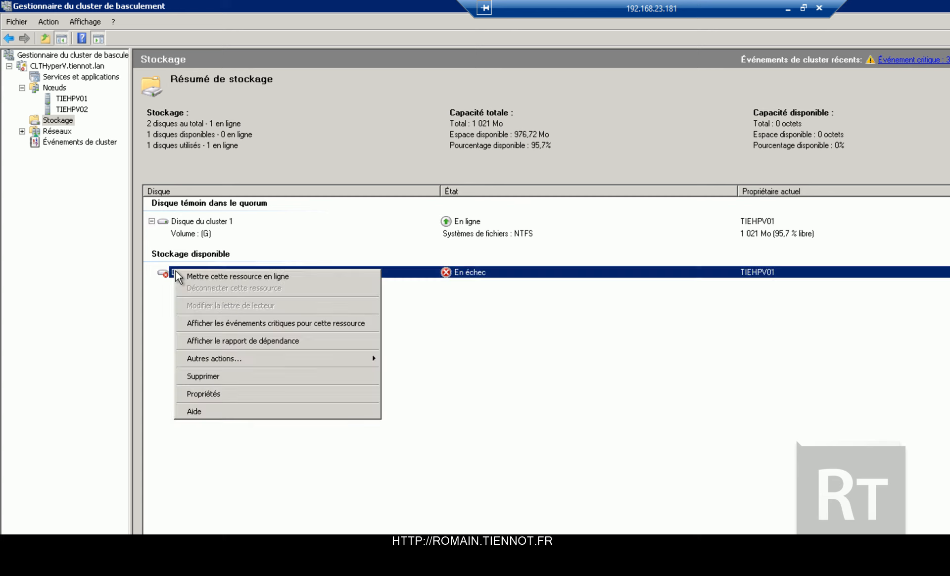
click(186, 276)
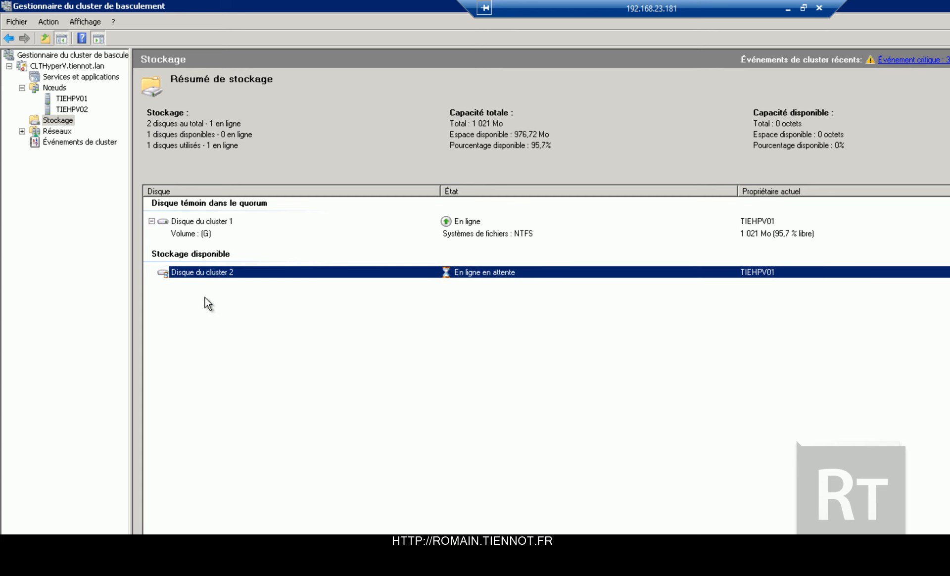
click(152, 272)
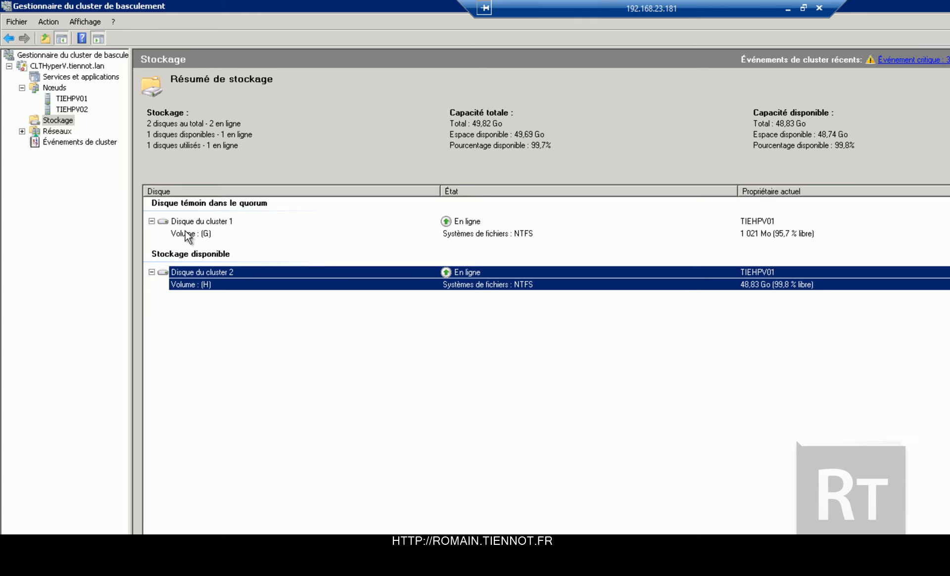
Step: Enable cluster shared volumes for CLTHyperV.tiennot.lan, accepting the usage notice
click(51, 64)
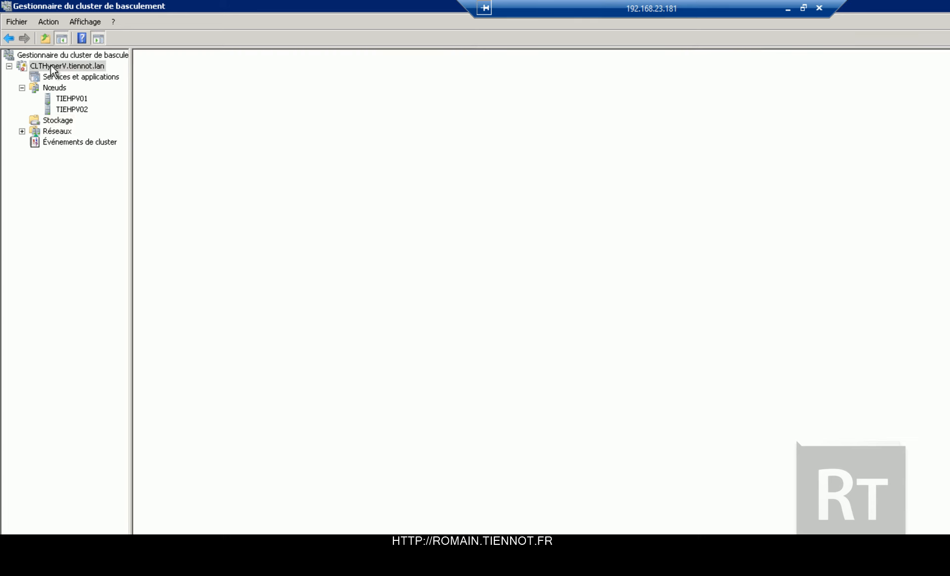
right_click(51, 65)
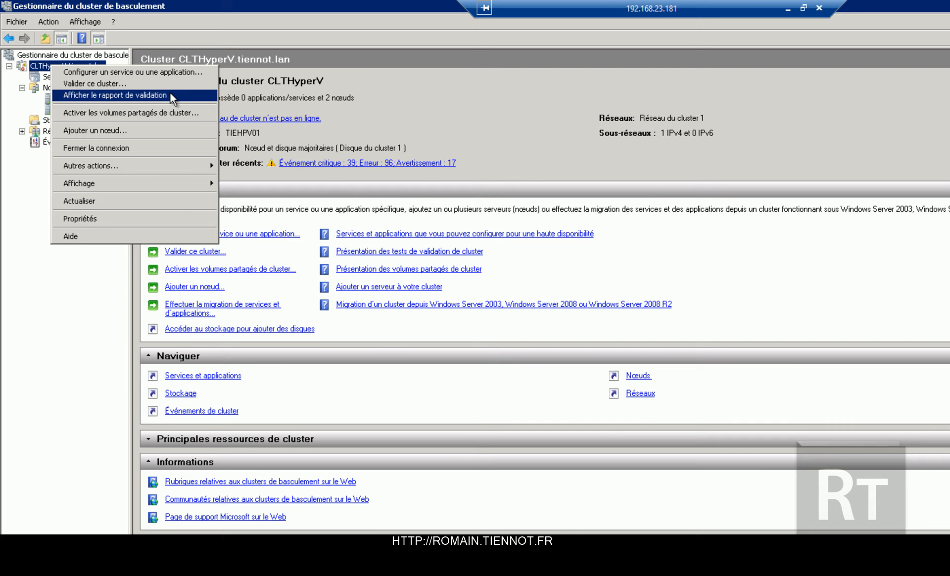
click(170, 113)
click(608, 382)
click(716, 410)
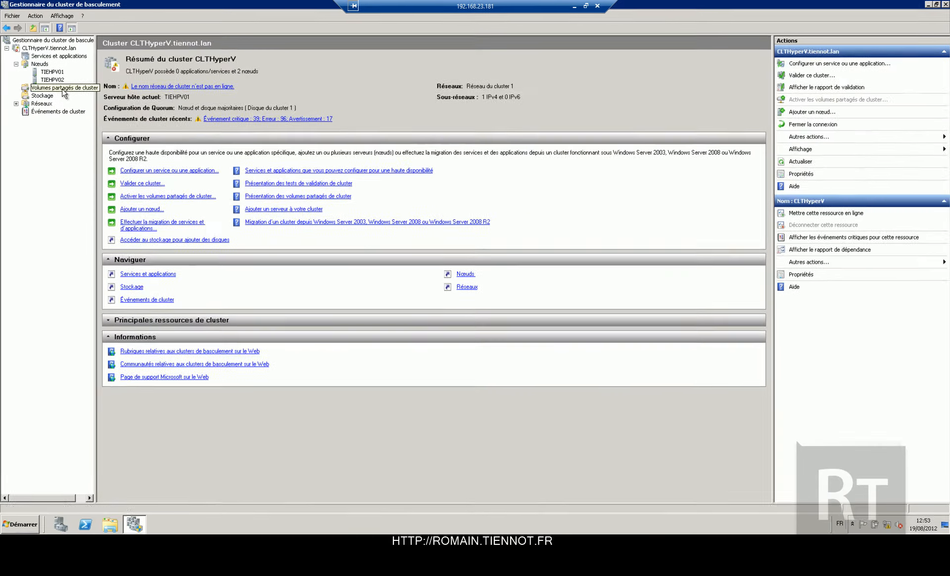
Step: Add Disque du cluster 2, containing volume H, to the cluster shared volumes and check its entry
click(84, 121)
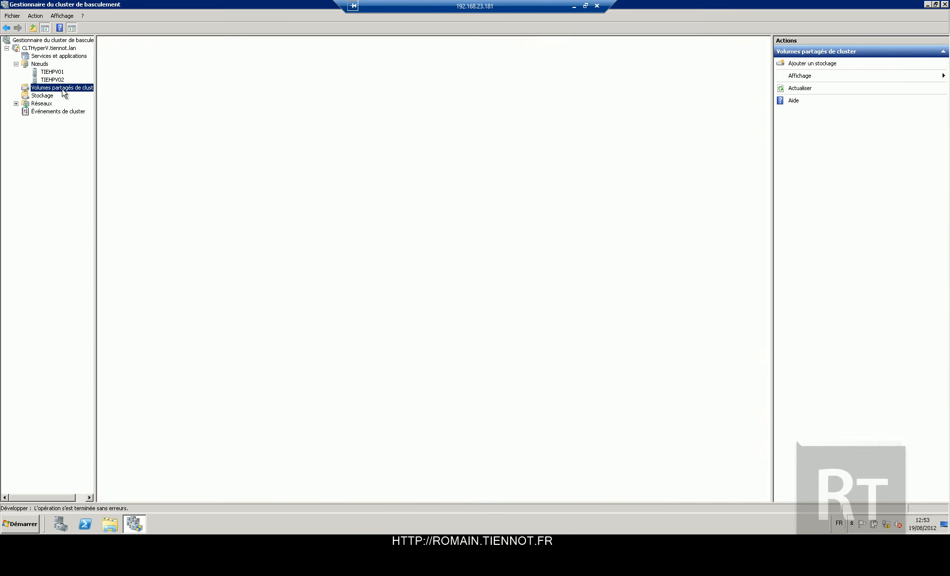
click(803, 63)
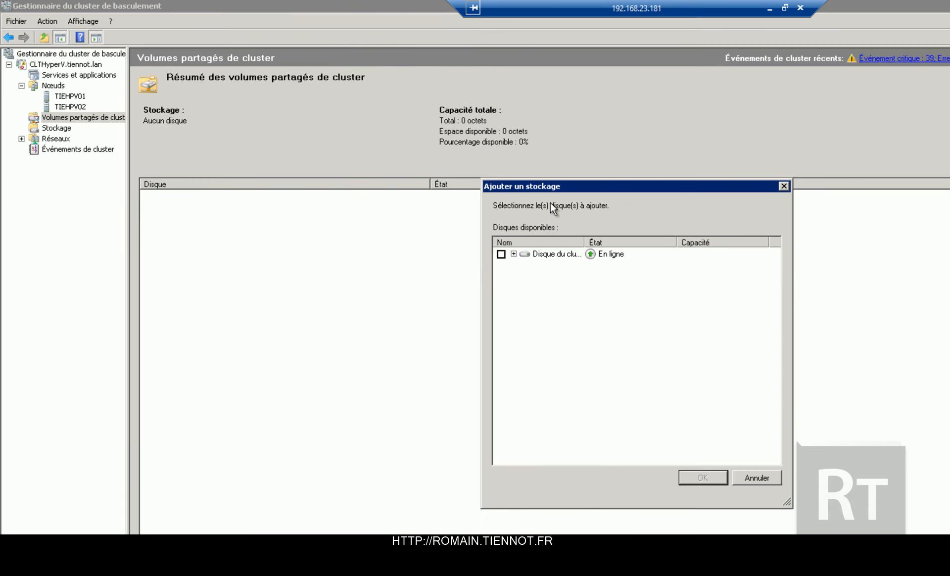
click(513, 254)
click(501, 254)
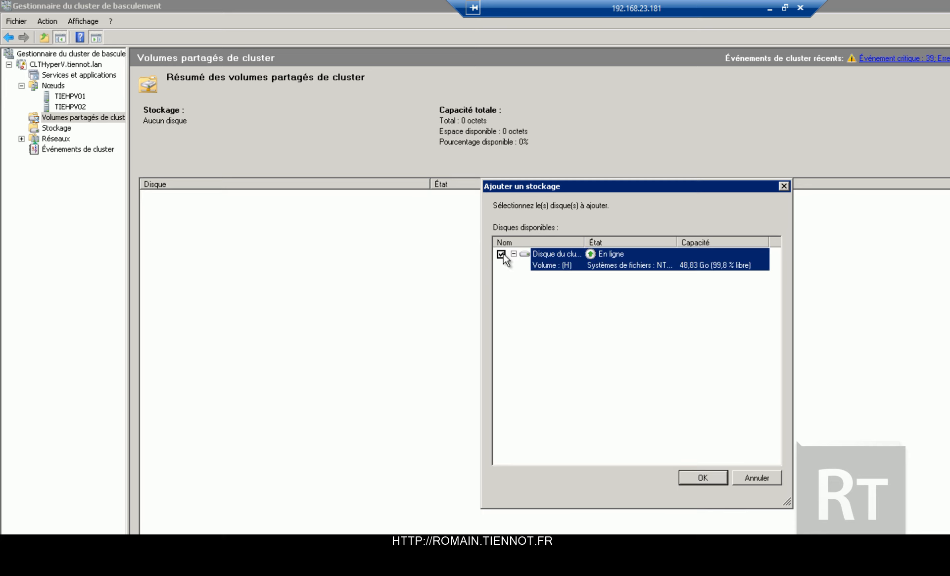
click(698, 478)
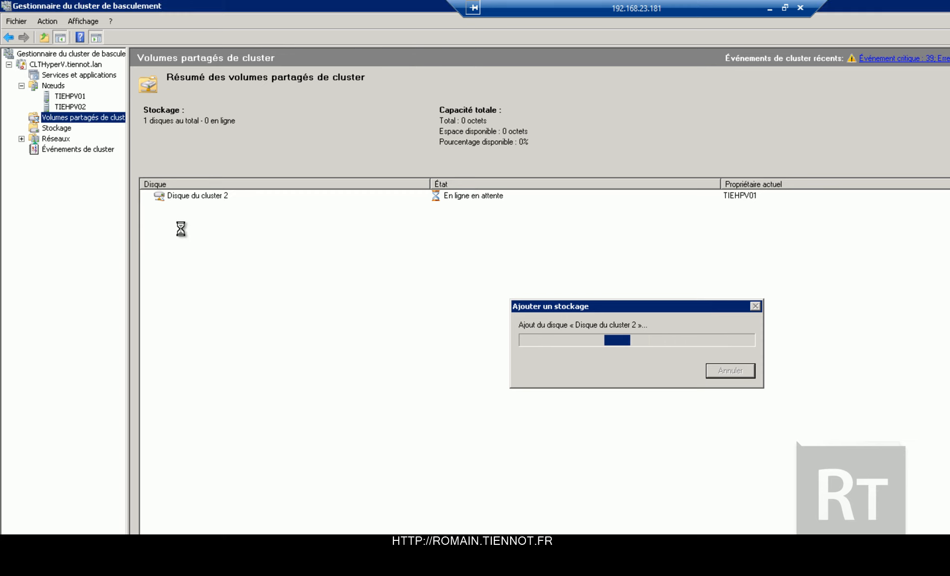
double_click(198, 196)
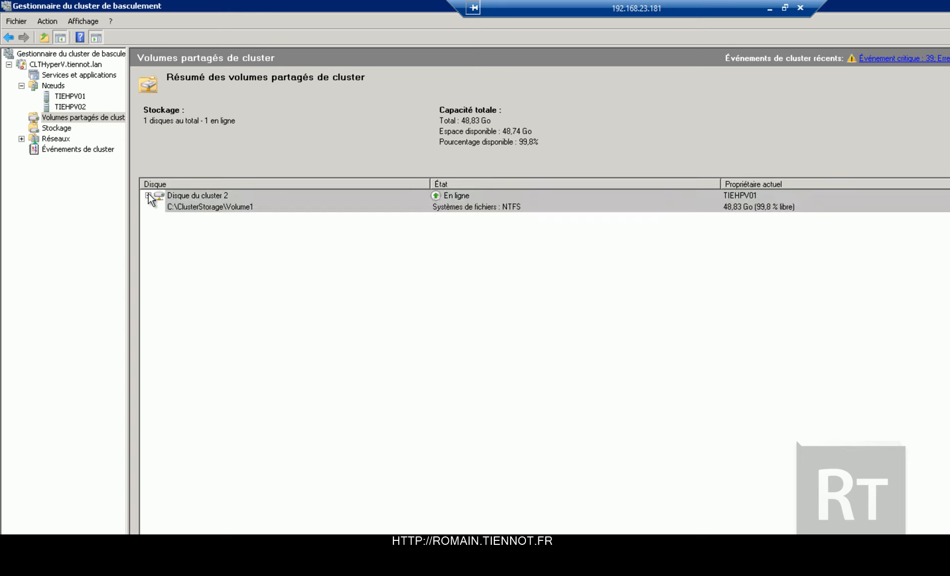
Step: Configure the quorum of CLTHyperV with the recommended Nœud et disque majoritaires option, keeping the proposed witness disk, and finish the wizard
click(40, 73)
click(40, 64)
right_click(41, 64)
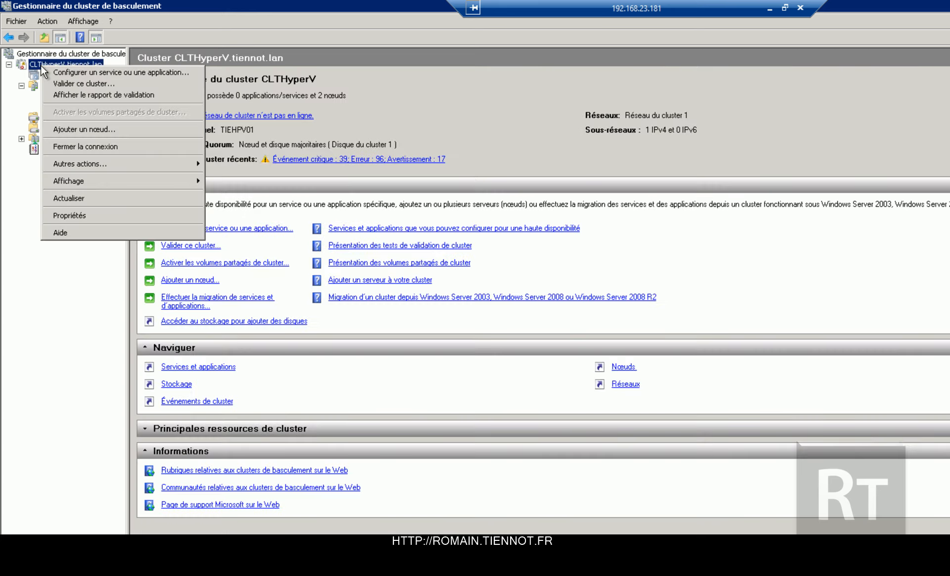
mouse_move(147, 169)
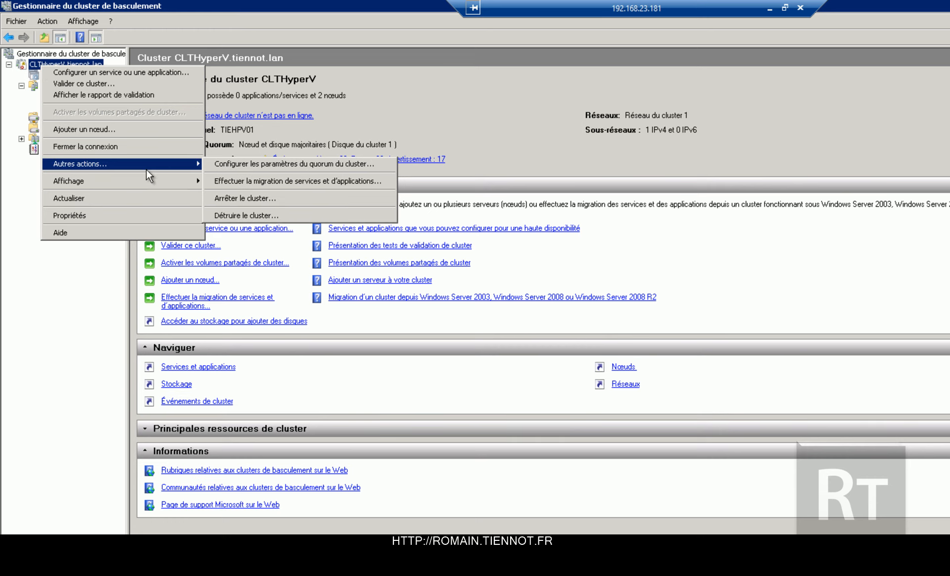
click(252, 165)
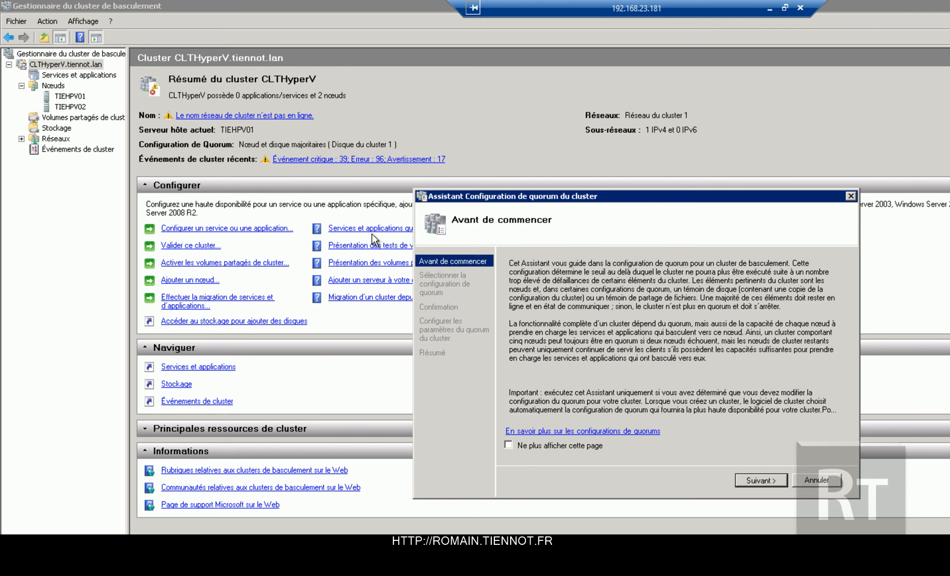
click(760, 480)
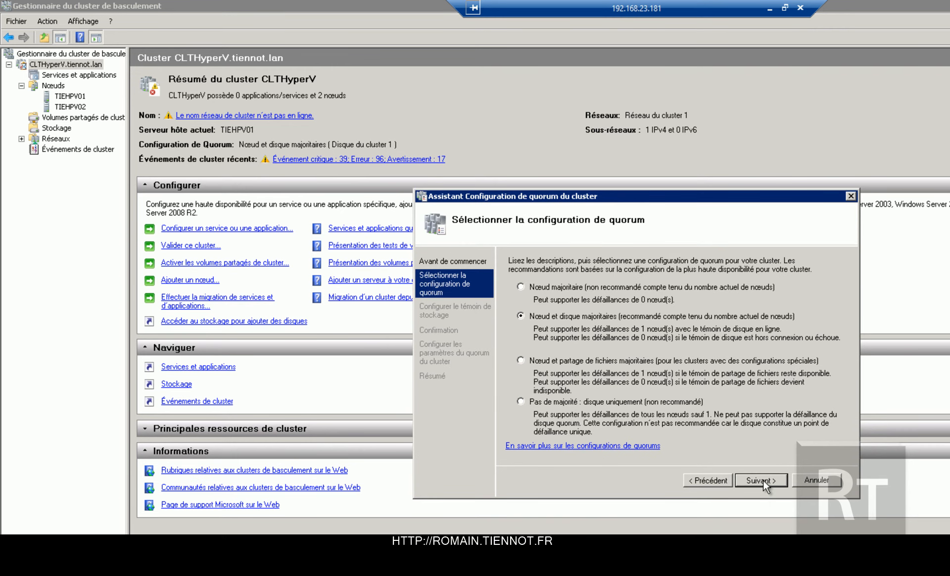
click(762, 480)
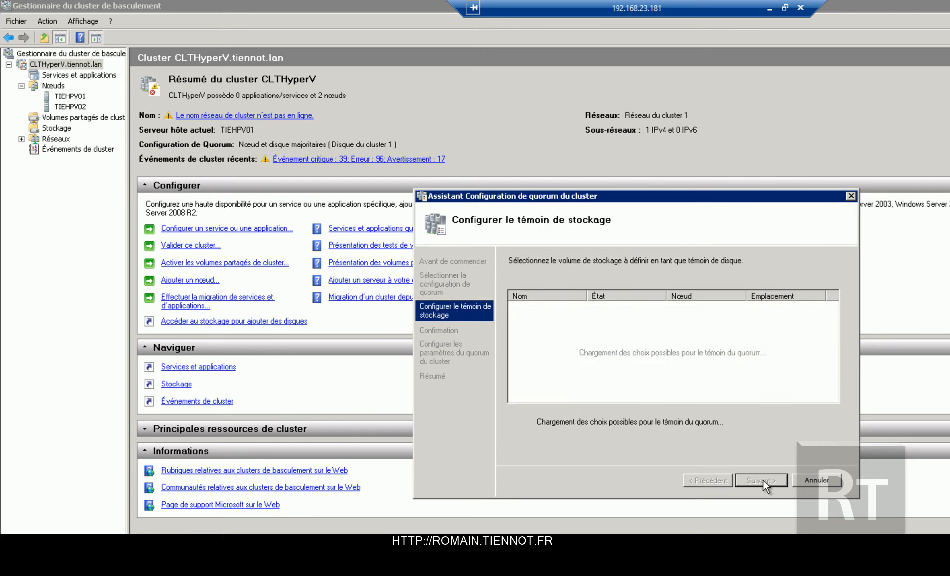
click(762, 480)
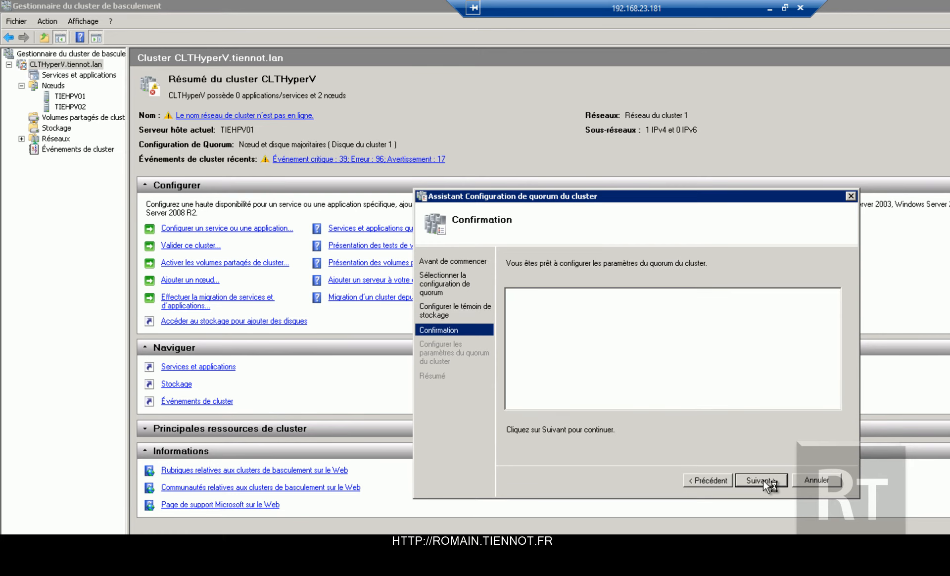
click(763, 480)
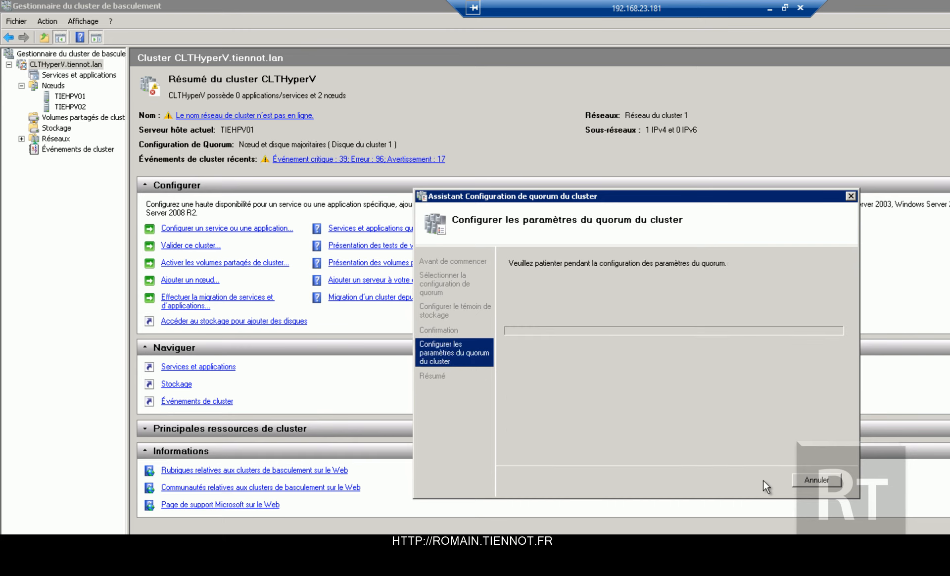
click(802, 479)
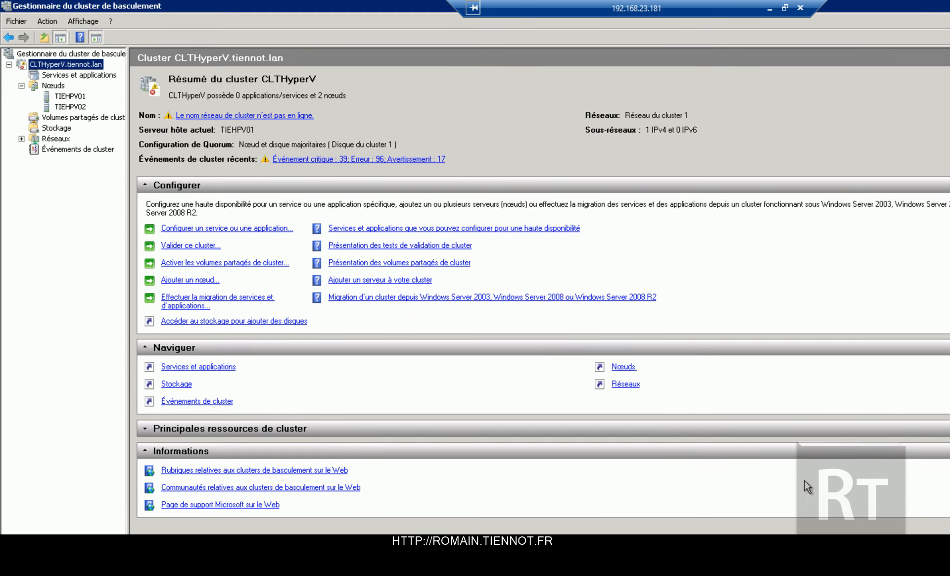
Step: Start a new clustered virtual machine on node TIEHPV01 and name it TIECLTCLUSTER
right_click(83, 75)
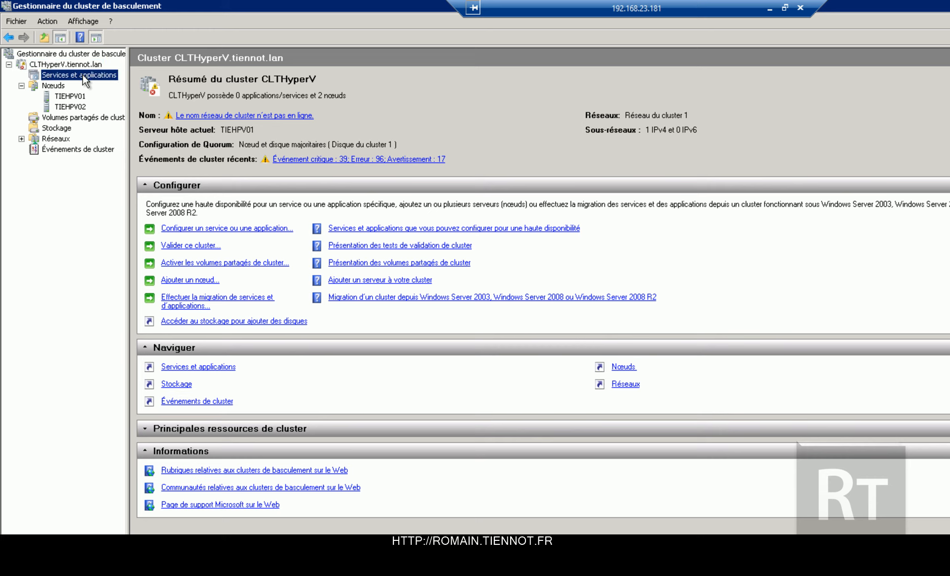
mouse_move(151, 97)
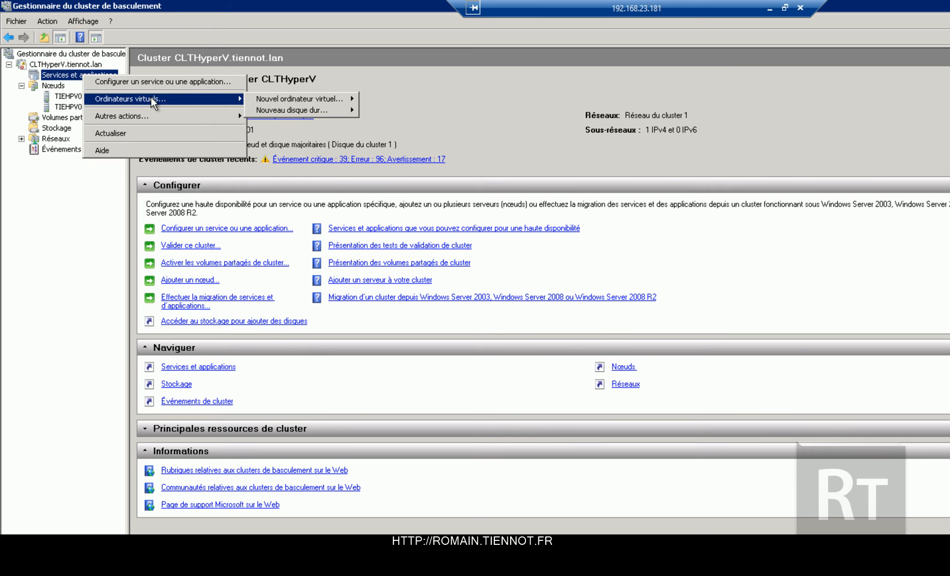
mouse_move(297, 98)
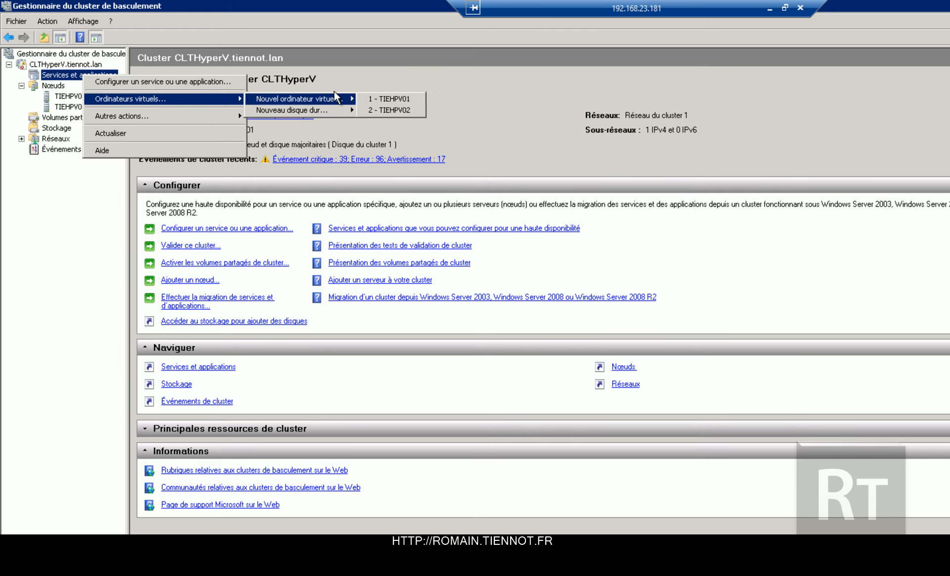
click(400, 98)
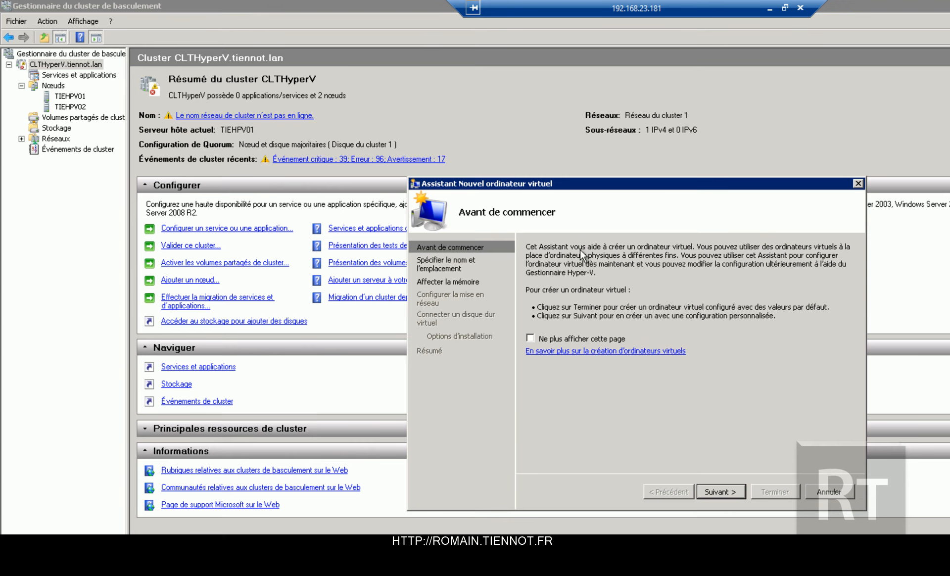
click(730, 493)
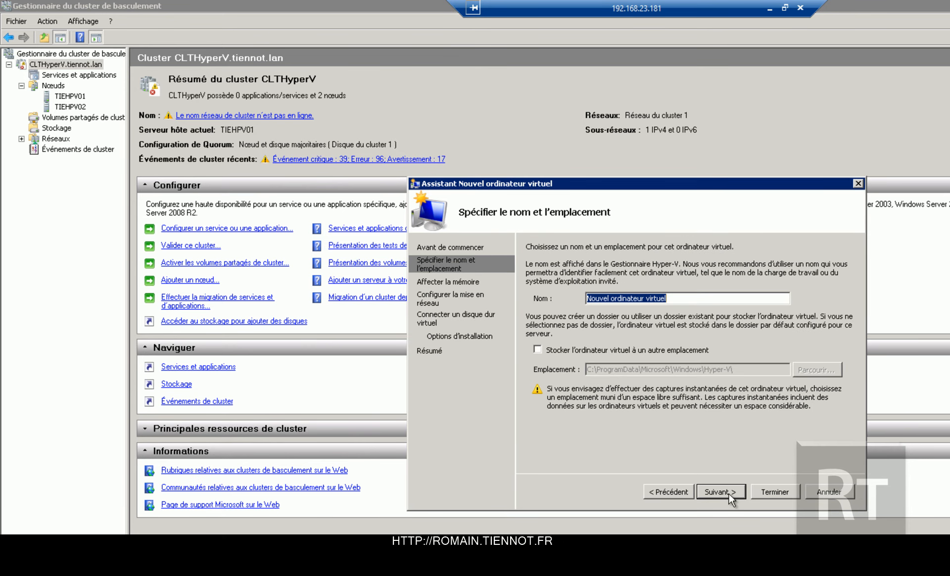
text(T)
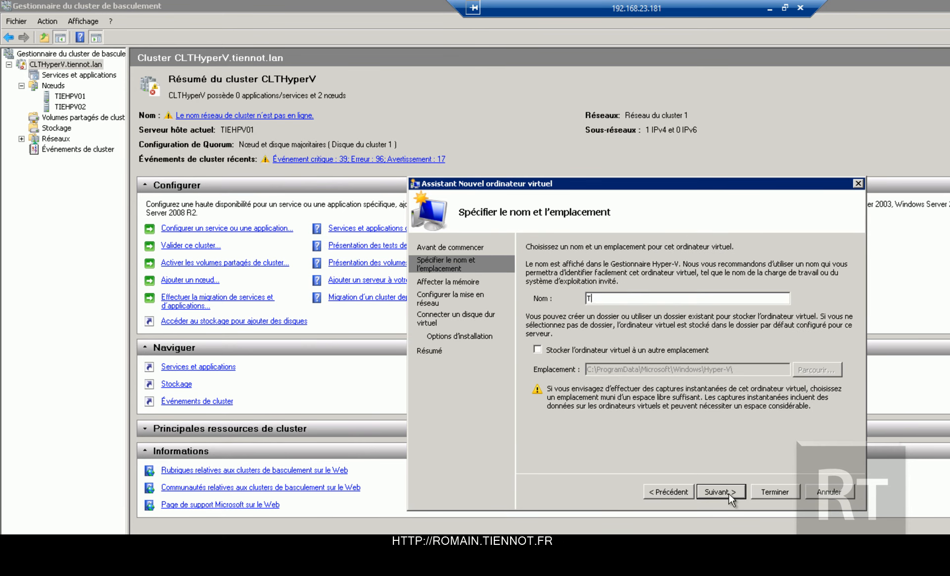
text(IECLUSTE)
key(ctrl+a)
key(BackSpace)
text(TIECLTCLUSTER)
Step: Choose to store the virtual machine in another location and create the folder HyperV_VM inside C:\ClusterStorage\Volume1
click(642, 351)
click(820, 370)
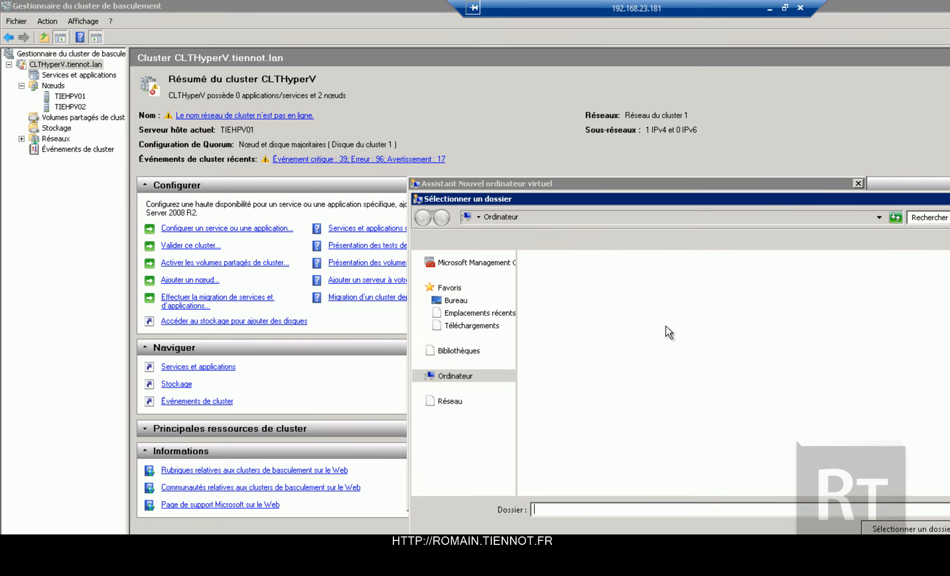
double_click(631, 290)
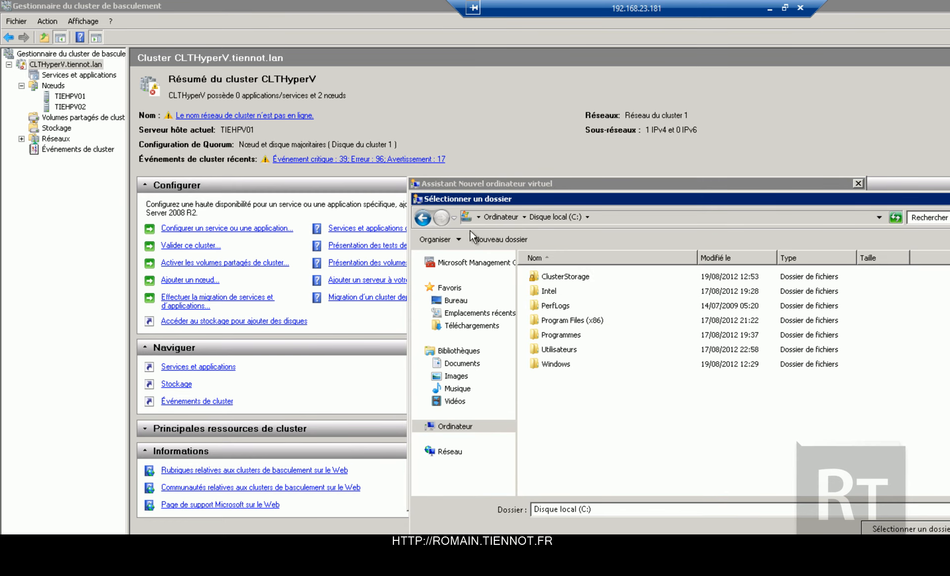
click(422, 218)
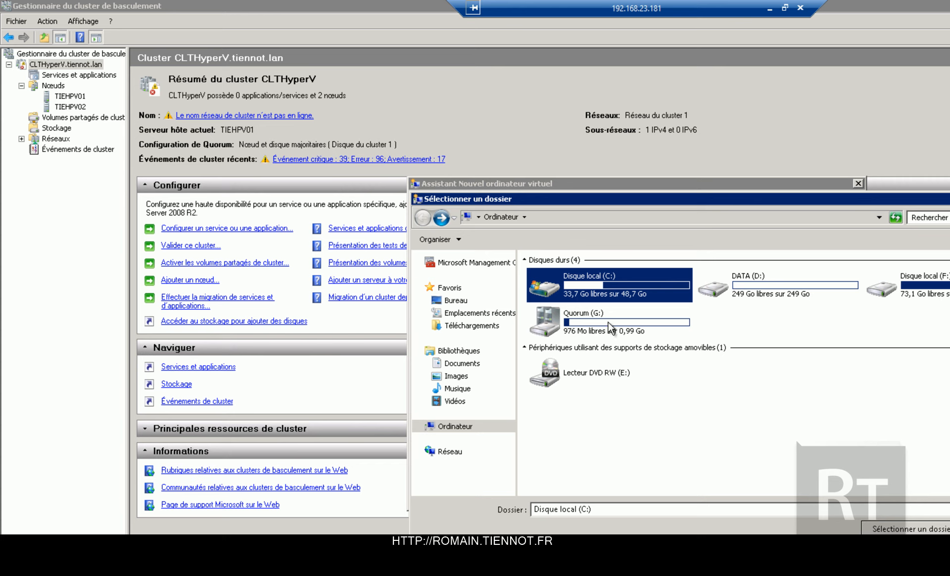
double_click(620, 292)
double_click(584, 275)
click(578, 277)
double_click(579, 277)
click(514, 241)
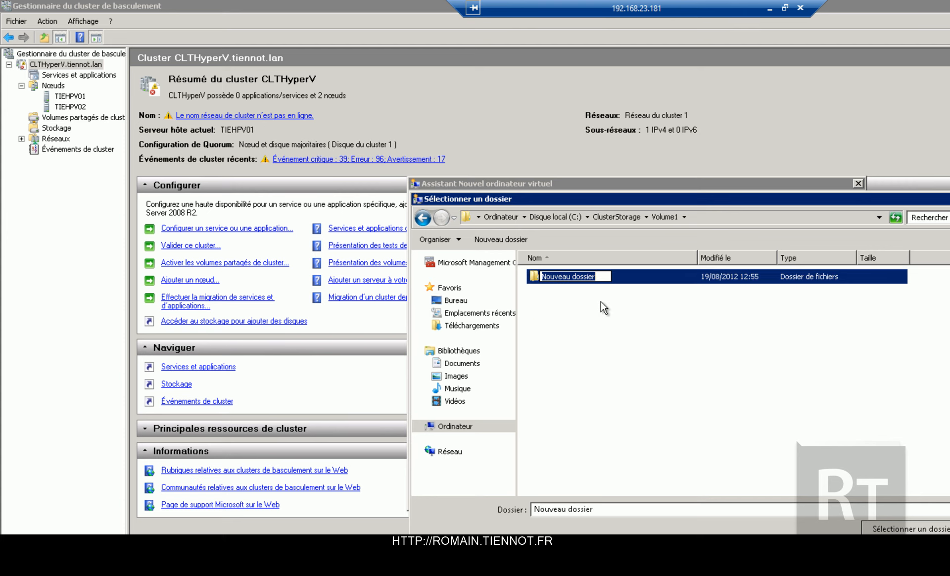
text(Hyper)
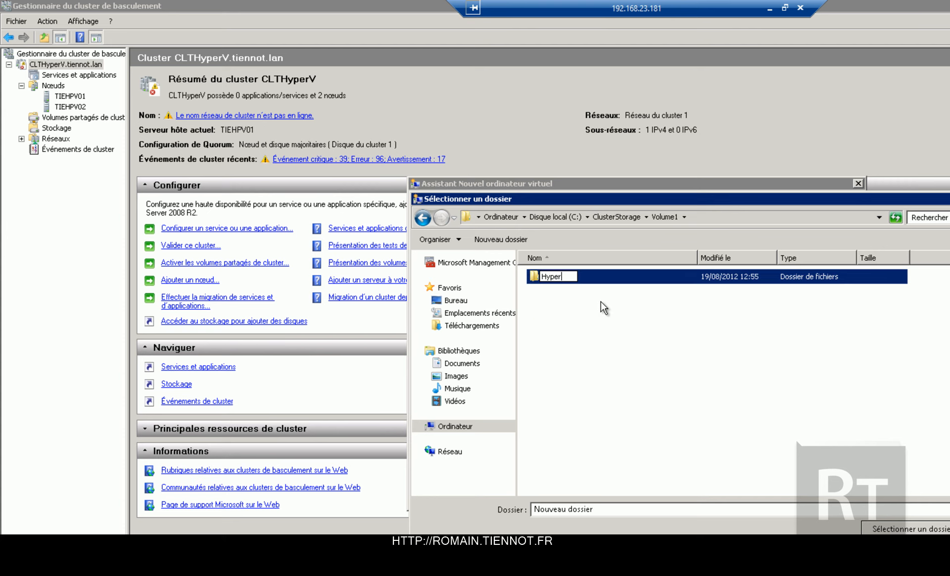
text(V_VM)
key(Return)
key(Return)
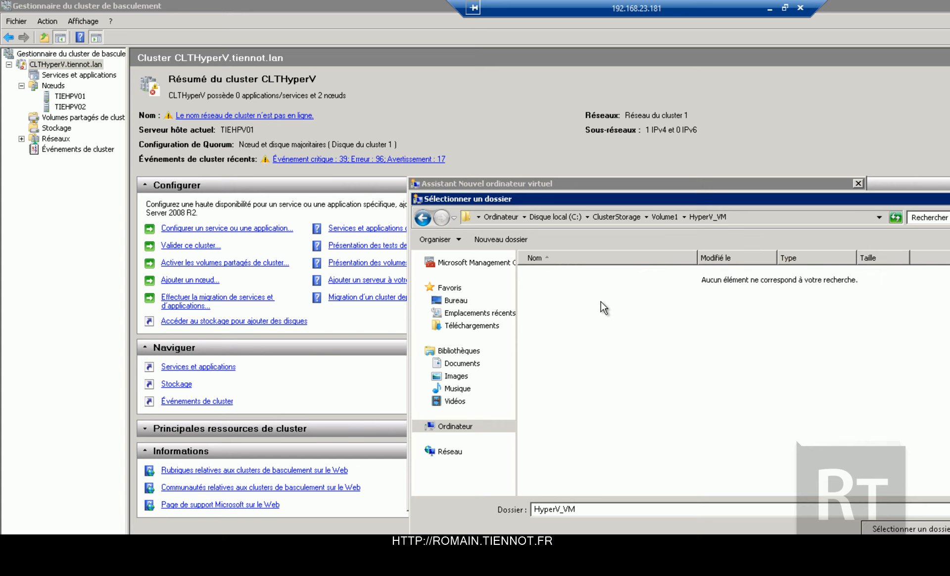
Step: Create a TIECLTCLUSTER subfolder in HyperV_VM and use it as the virtual machine's storage location
click(501, 239)
drag(613, 197, 633, 433)
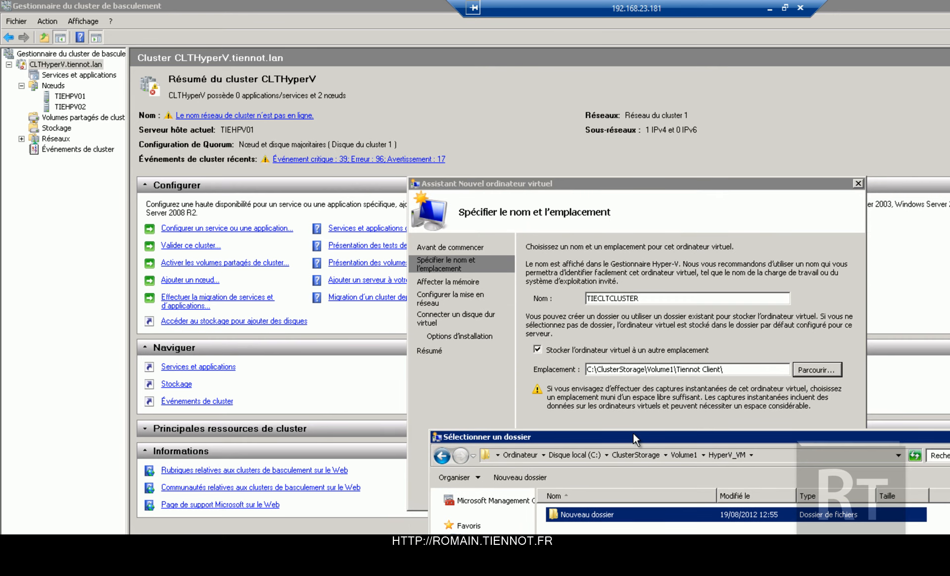
key(F2)
text(TIECLTCLUSTER)
key(Return)
key(Return)
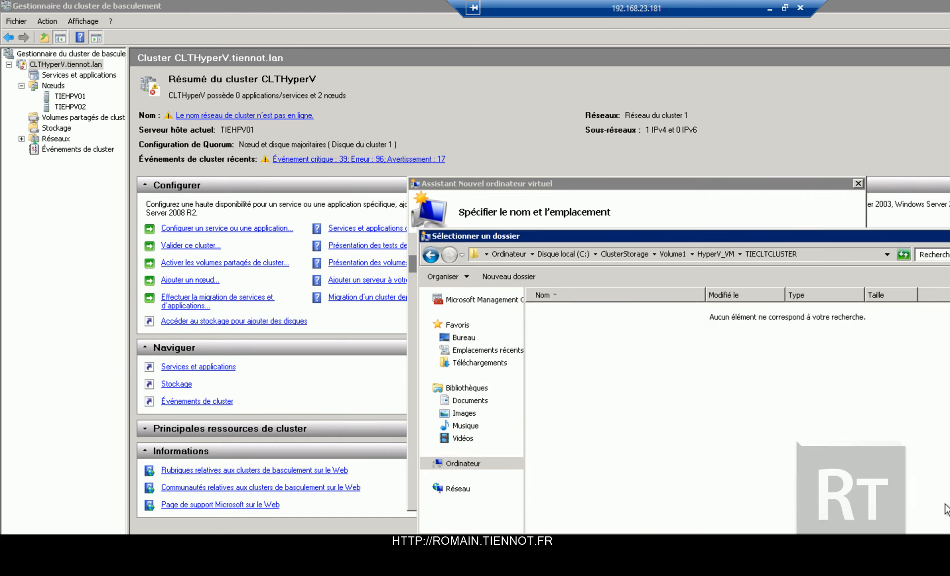
key(Return)
click(729, 495)
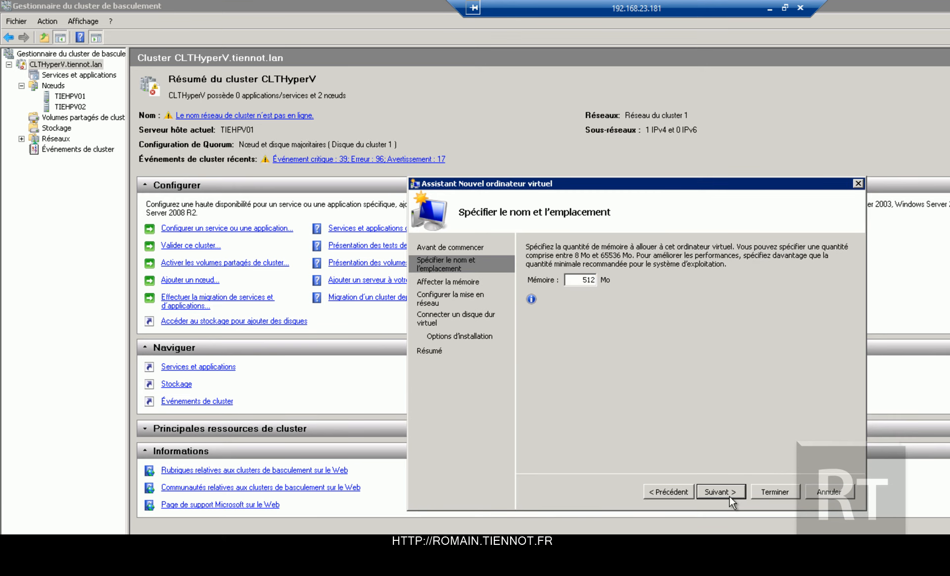
Step: Allocate 1024 MB of memory to the virtual machine and connect its network adapter to WAN - HyperV
text(1024)
click(729, 495)
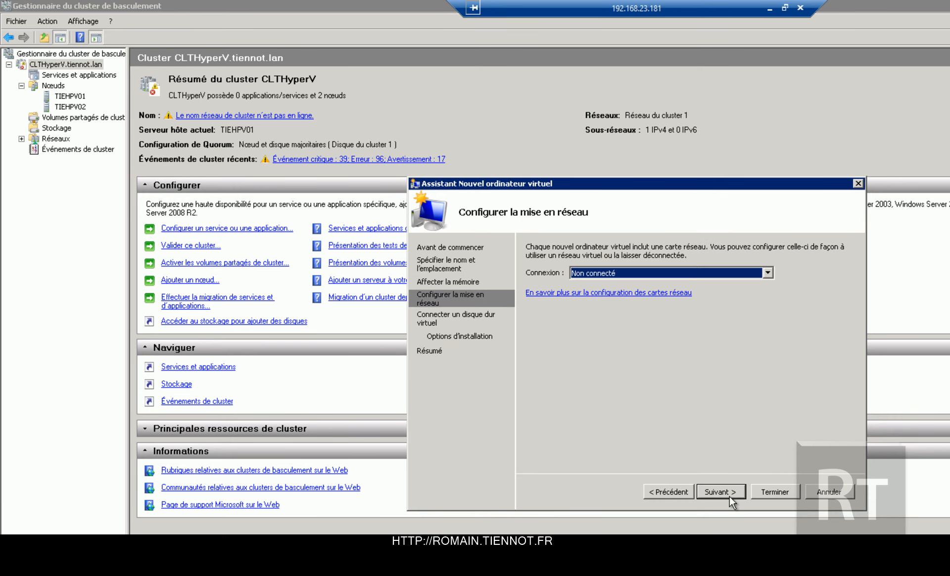
click(736, 273)
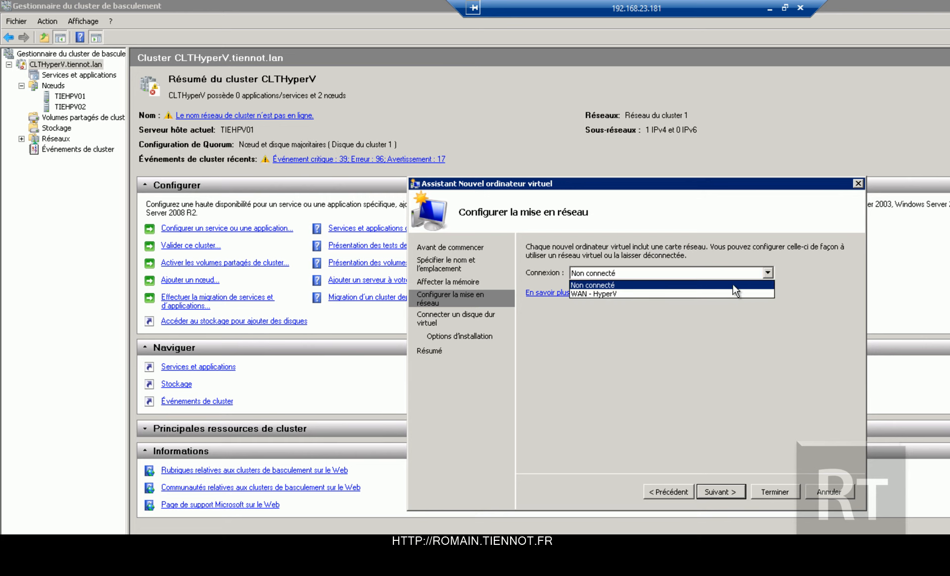
click(727, 290)
click(704, 494)
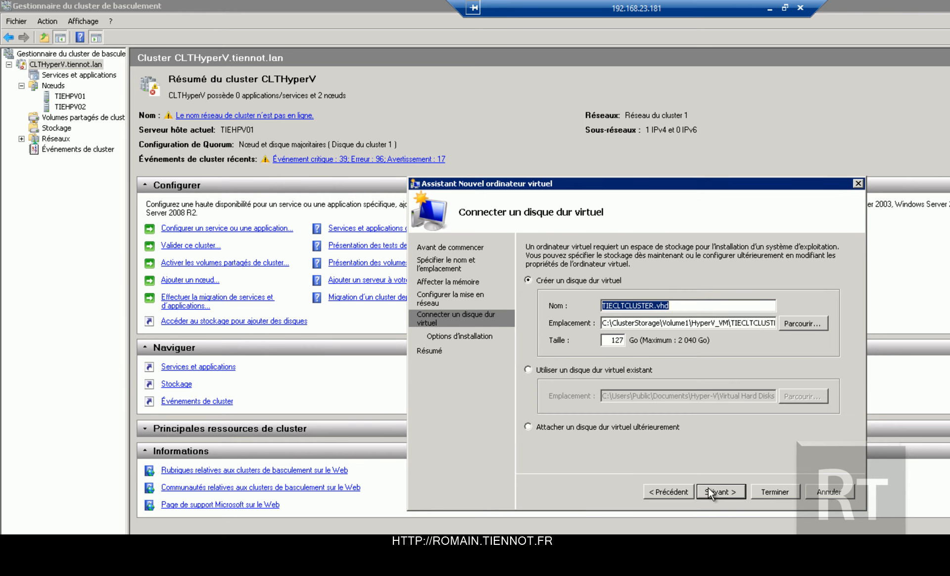
Step: Accept creating the virtual disk TIECLTCLUSTER.vhd and choose to install the operating system from an ISO image file
click(619, 340)
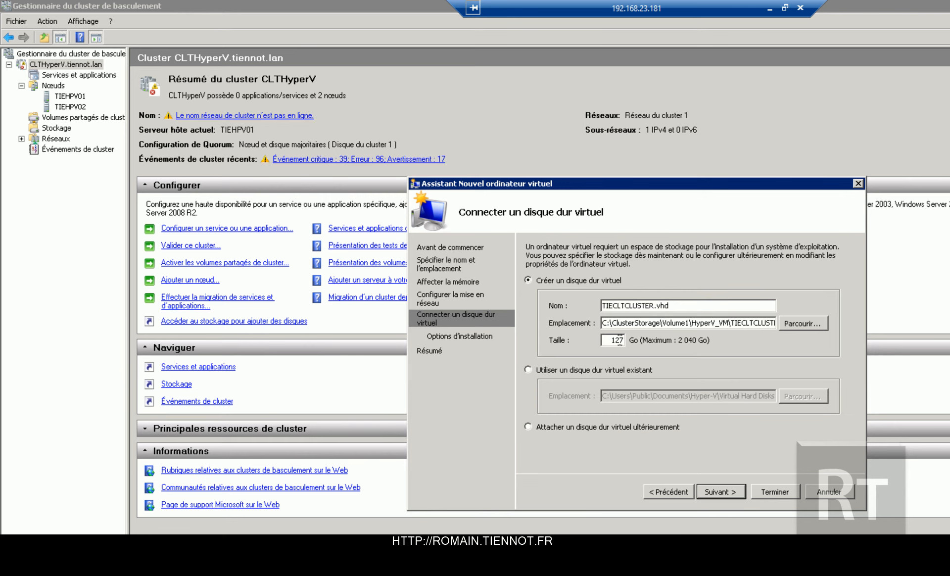
key(Return)
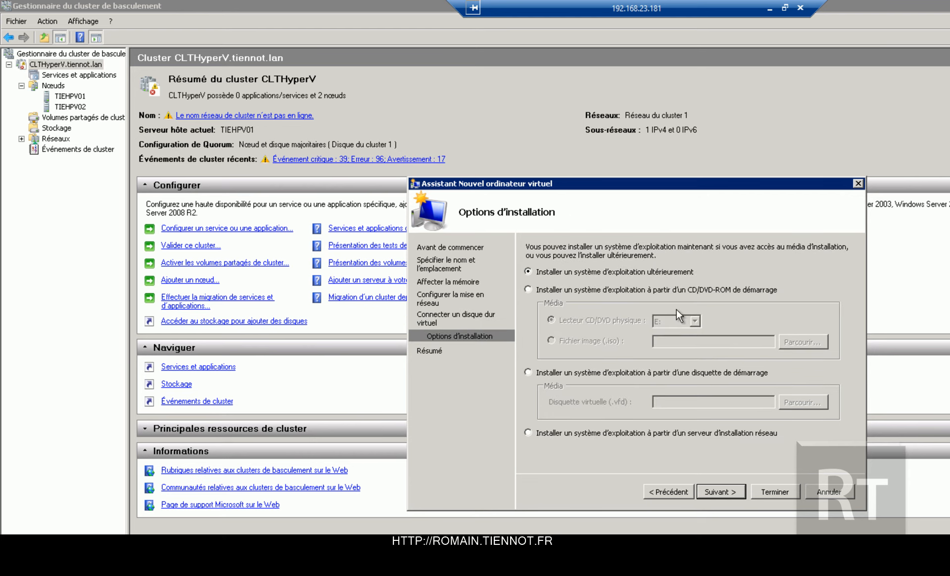
click(698, 292)
click(591, 340)
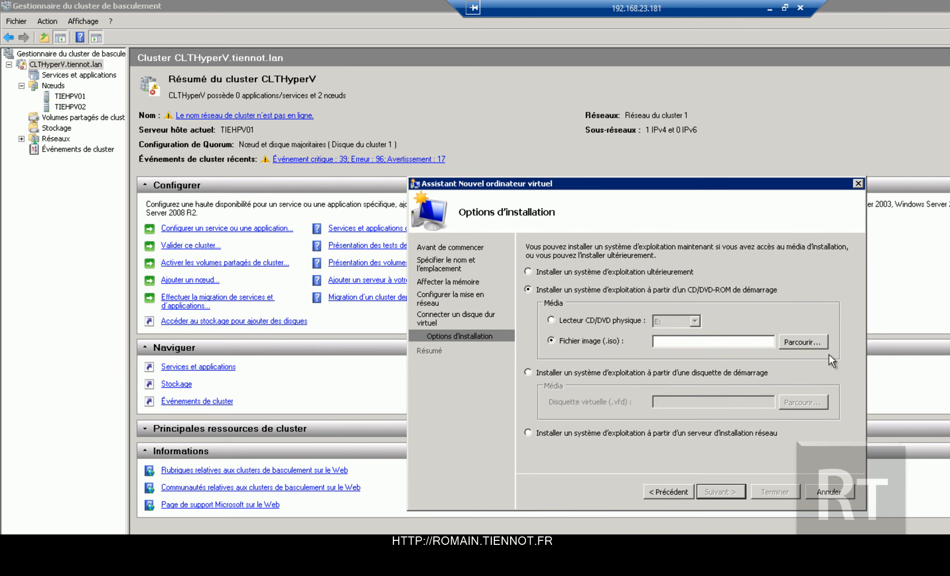
Step: Select the Windows 7 Entreprise SP1 ISO under F:\ISO\Microsoft\Client\Windows 7 as installation media and proceed to the summary
click(814, 342)
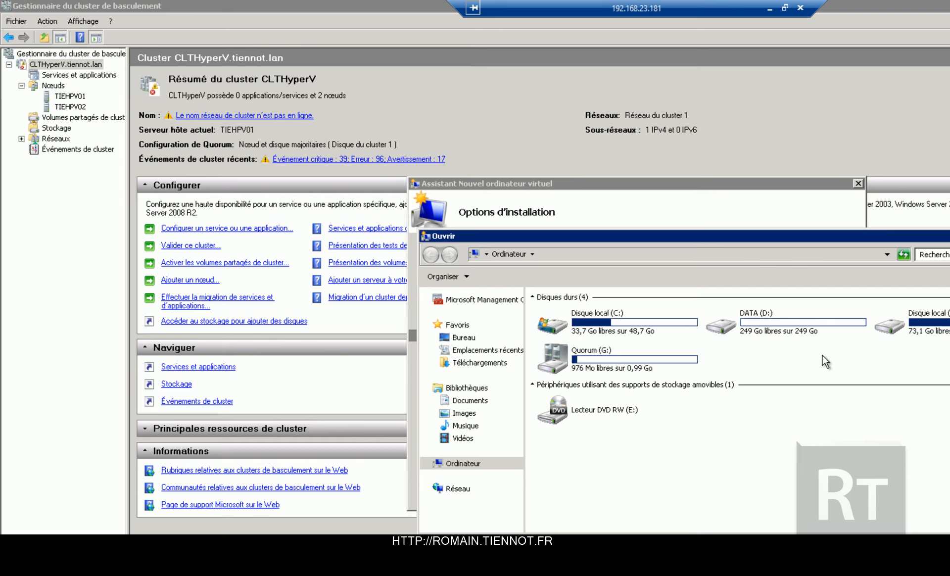
double_click(922, 311)
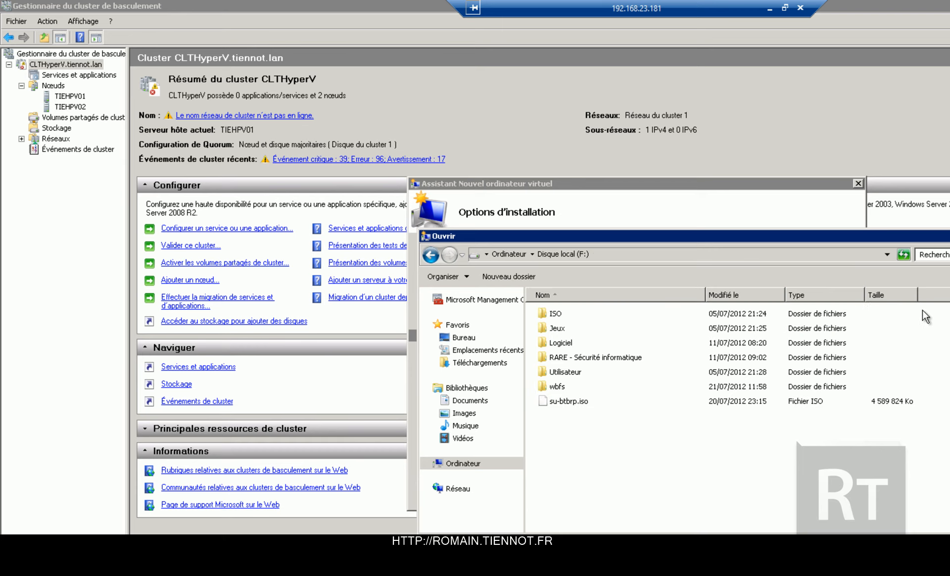
double_click(558, 313)
double_click(566, 344)
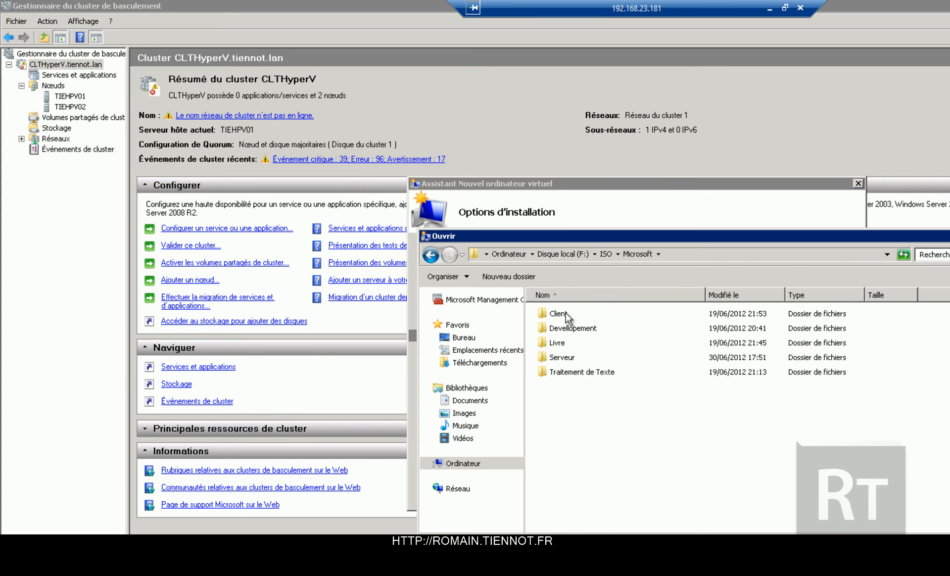
double_click(566, 313)
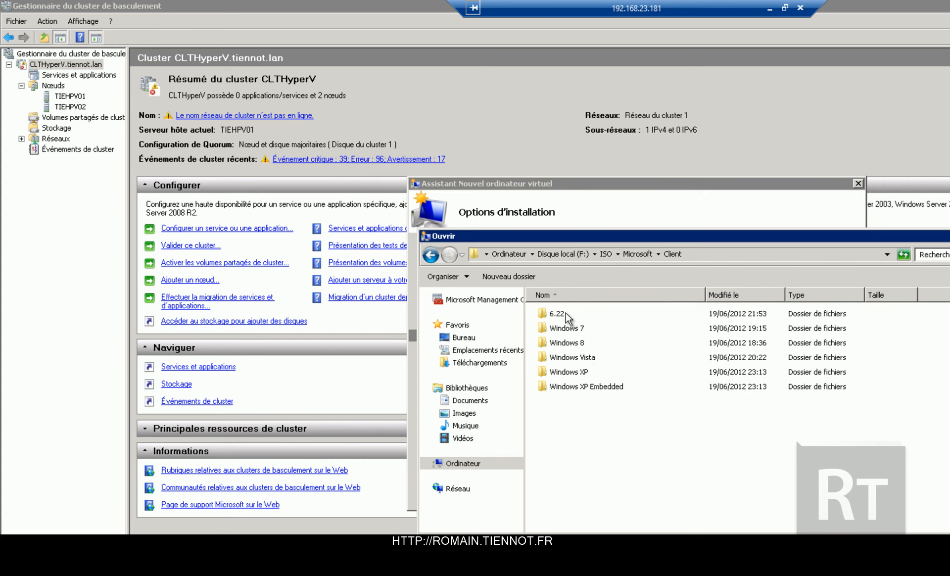
double_click(584, 329)
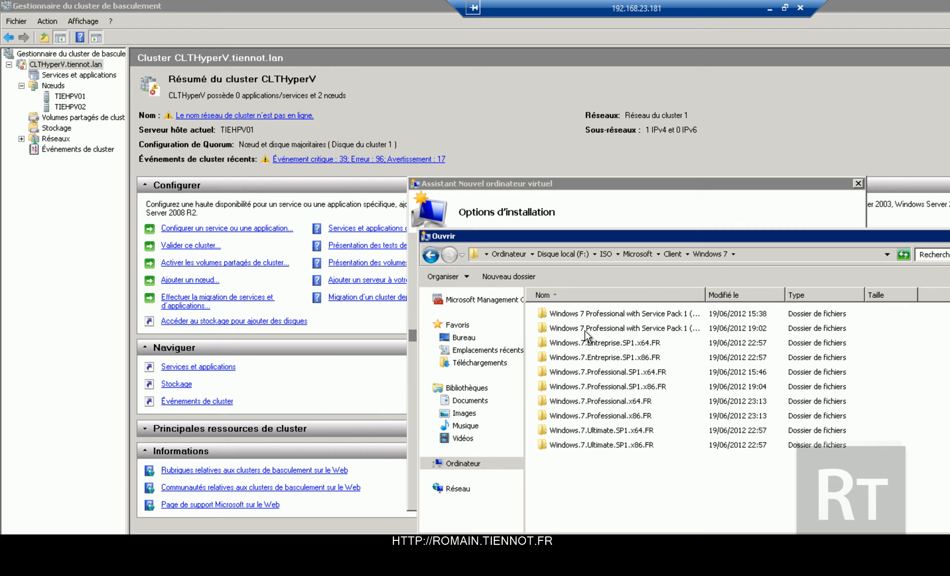
double_click(629, 352)
double_click(642, 313)
click(721, 490)
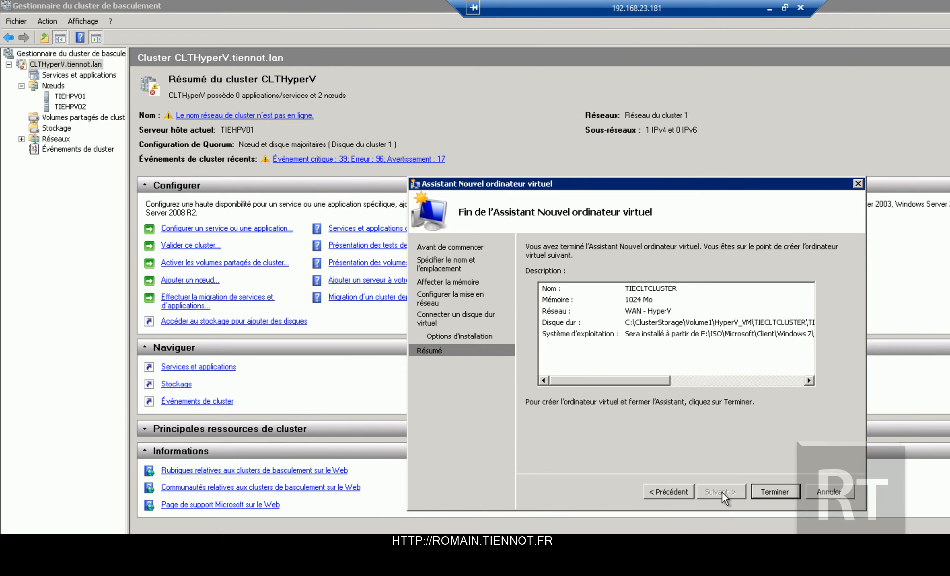
Step: Check the summary and create the virtual machine, then review the high-availability report and finish the wizard
drag(658, 384, 747, 377)
click(778, 492)
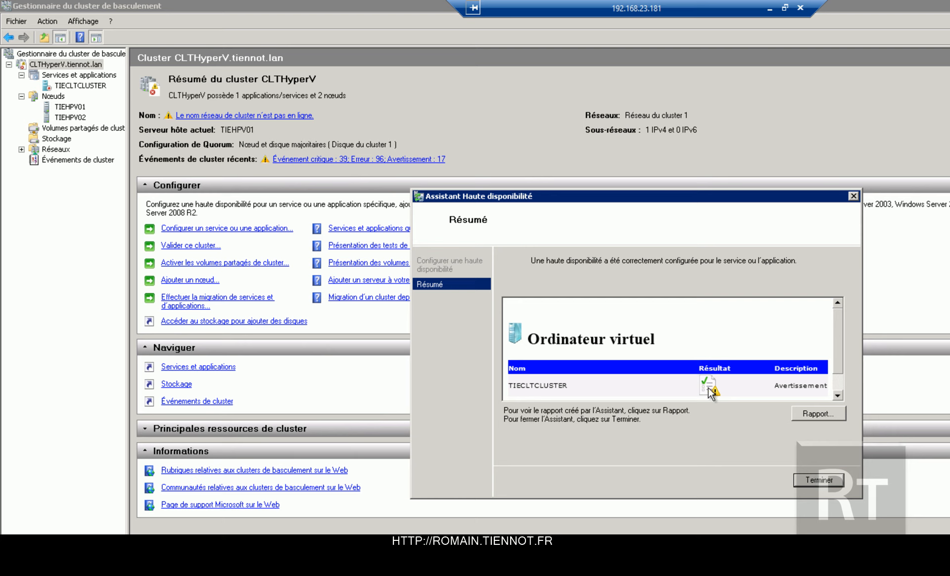
click(813, 413)
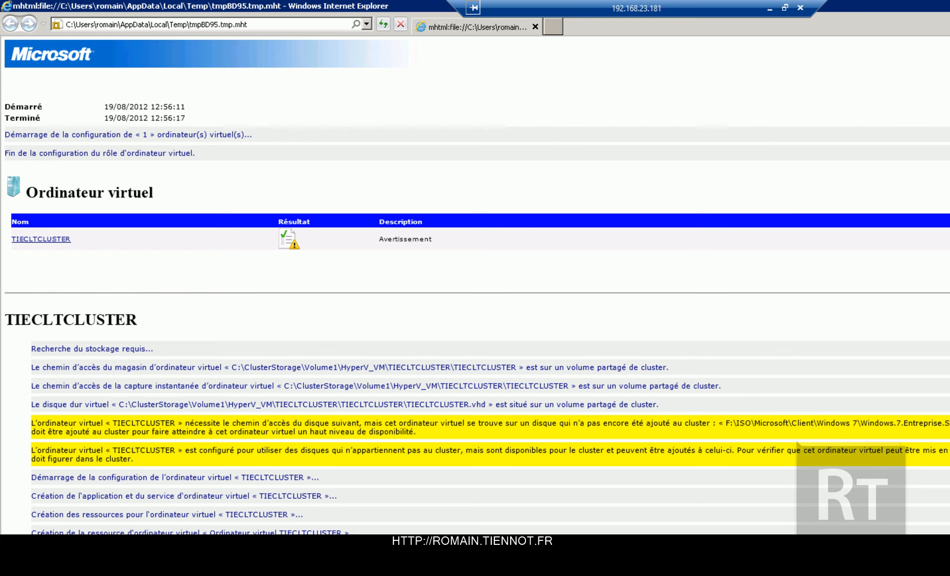
key(alt+F4)
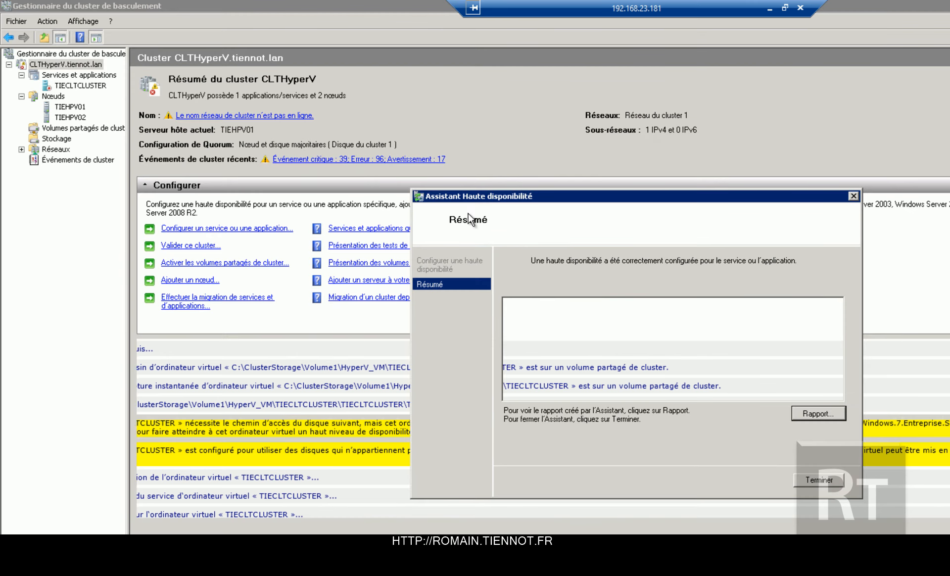
click(817, 479)
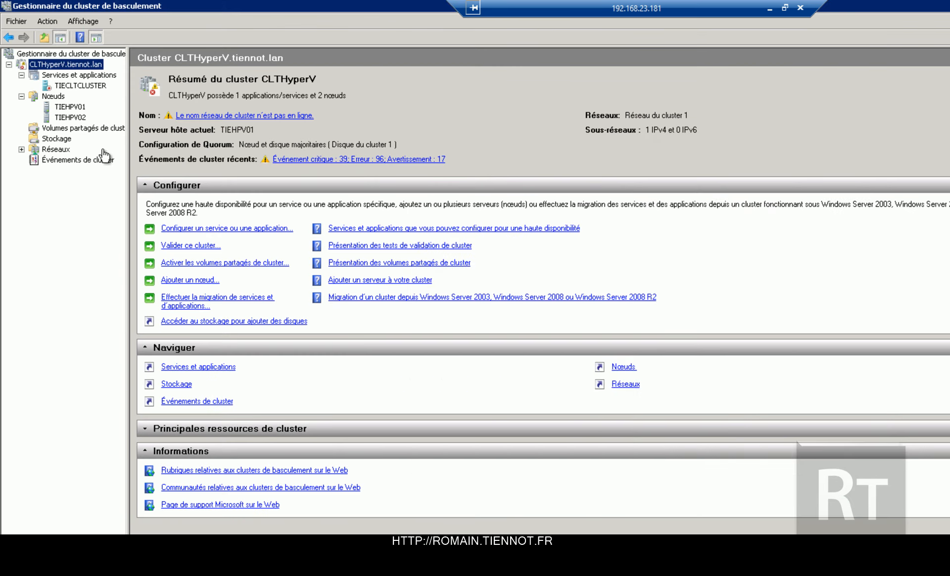
Step: Start the clustered virtual machine TIECLTCLUSTER and open a console connection to it
click(80, 86)
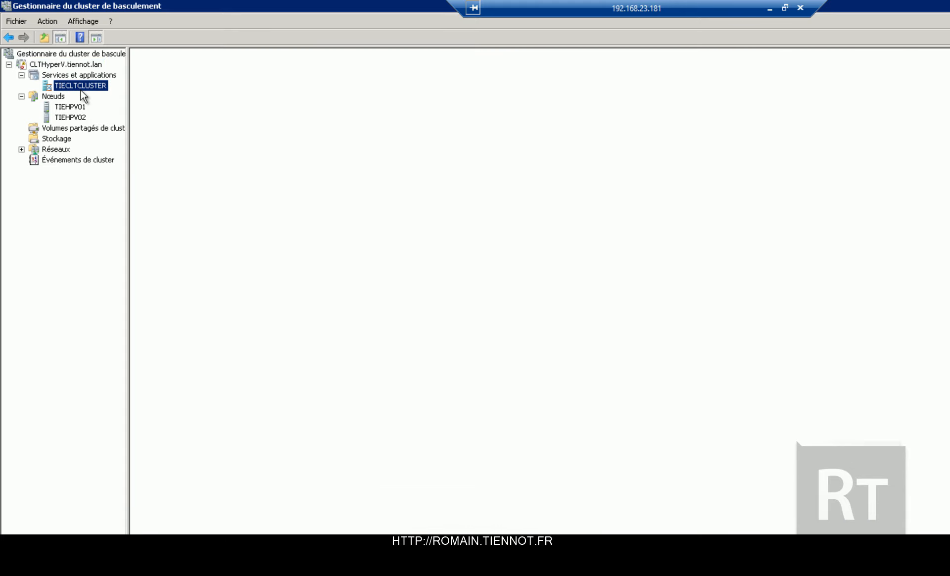
right_click(82, 90)
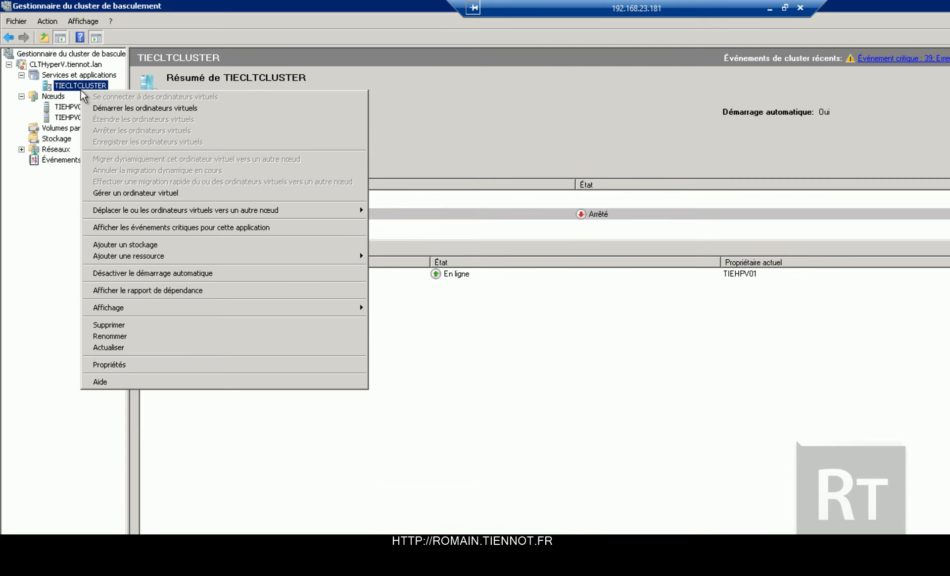
click(105, 108)
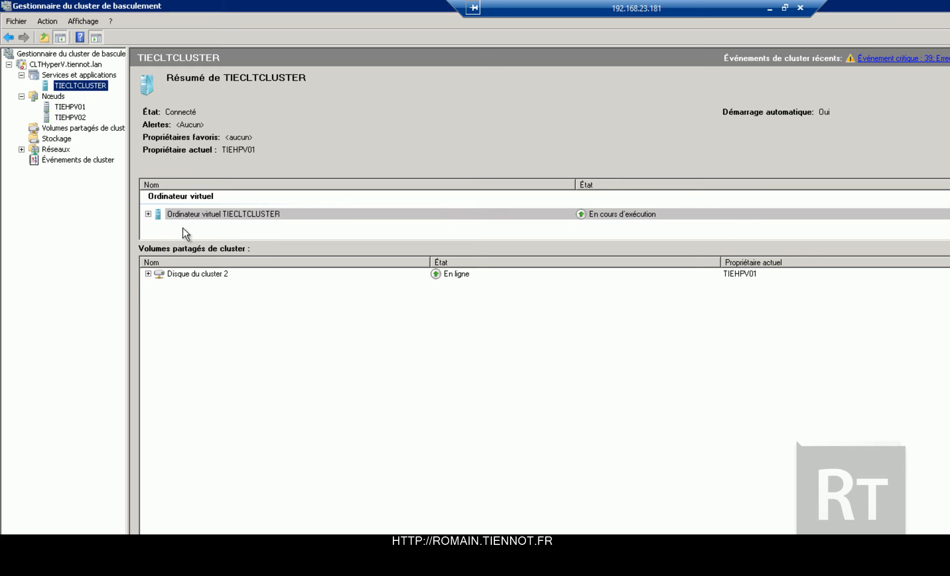
right_click(81, 81)
click(98, 88)
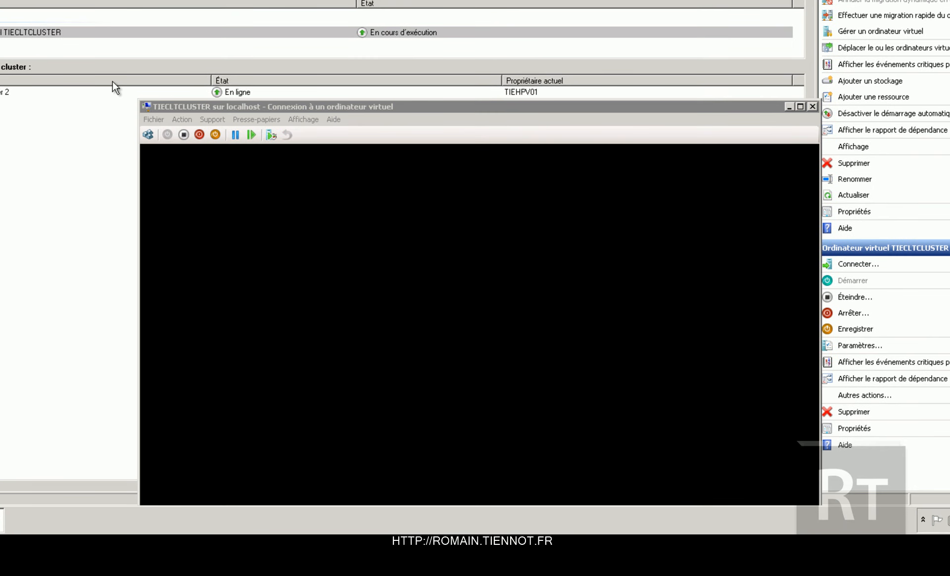
Step: Start the Windows 7 installation in the virtual machine with French settings, selecting the 30.0 Go unallocated space on disk 0 as the destination
click(236, 104)
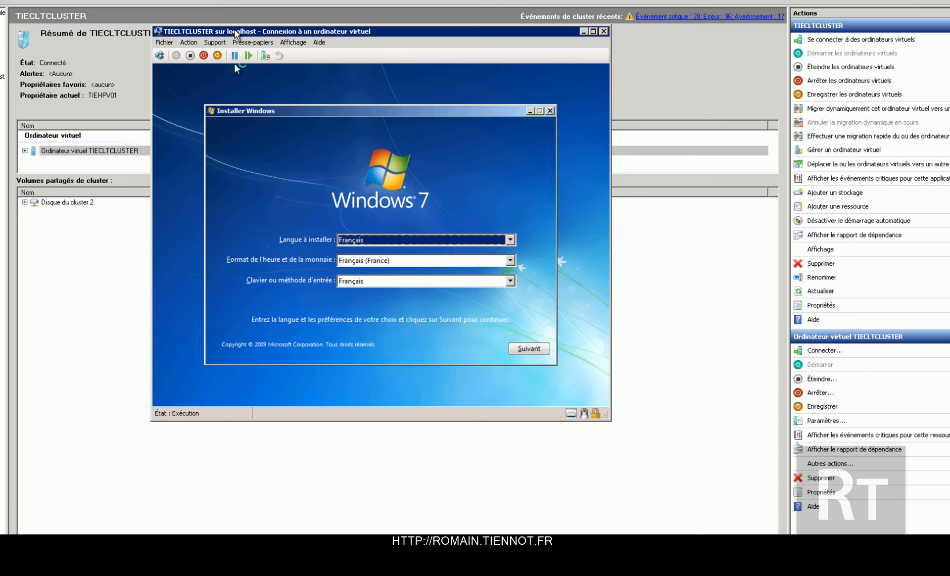
click(529, 349)
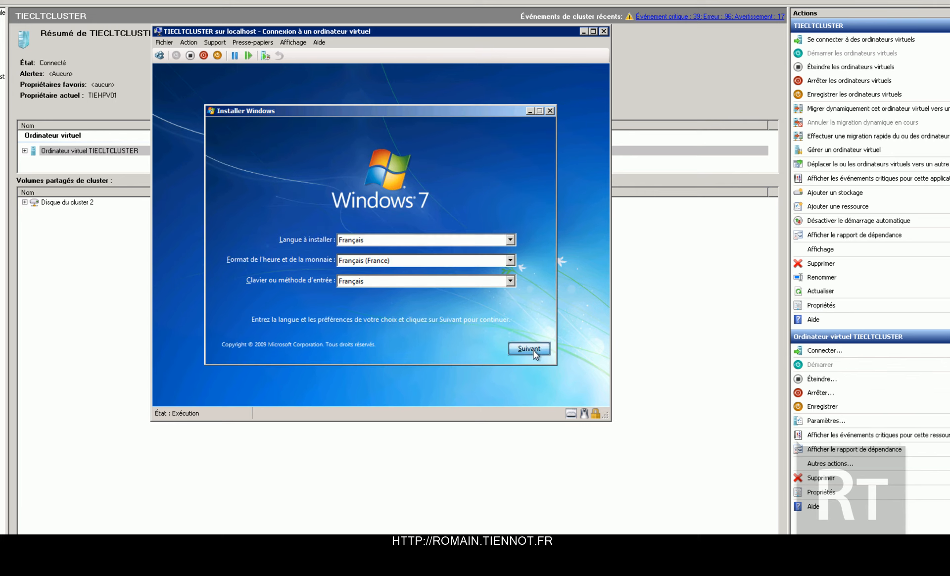
click(373, 230)
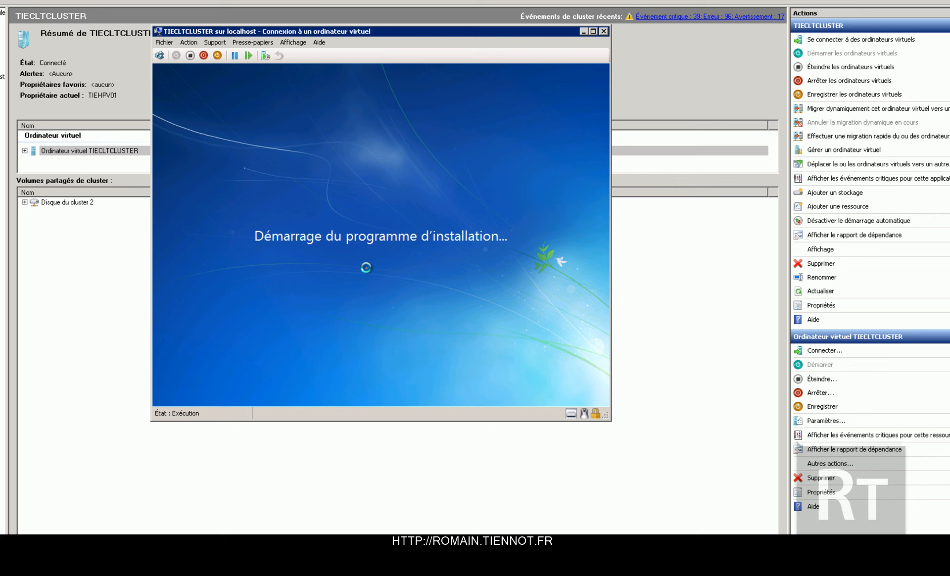
key(space)
key(Return)
click(343, 216)
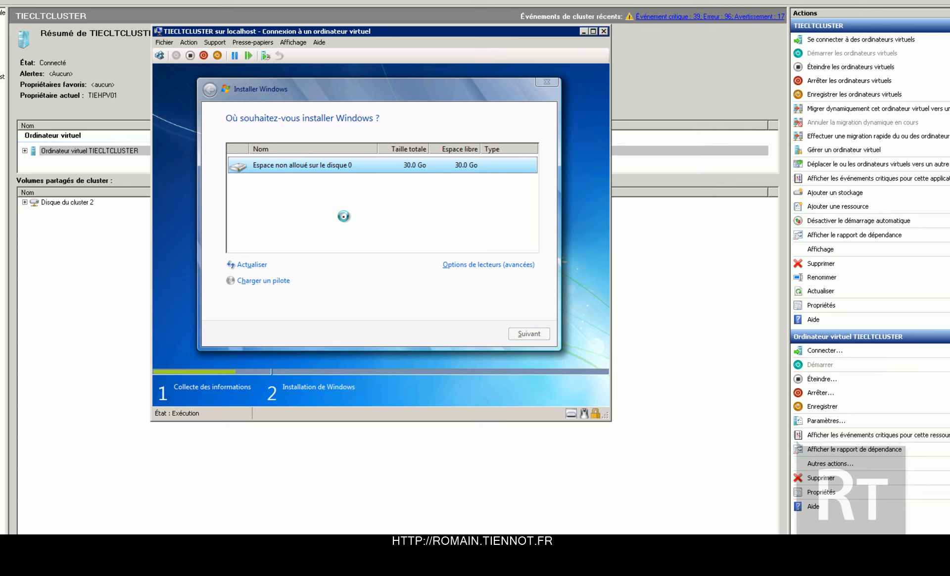
key(Return)
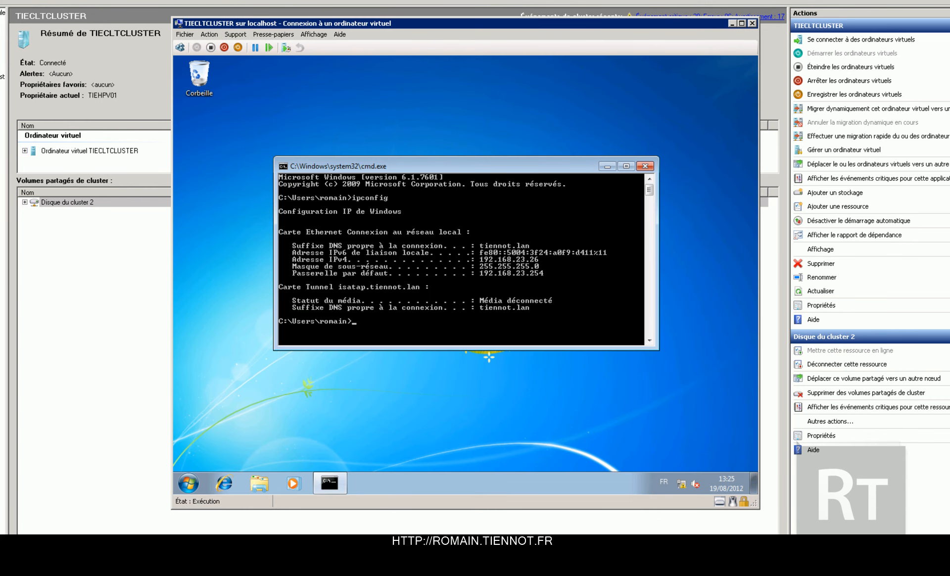
Step: Minimise the virtual machine console and show Task Manager's performance graphs on TIEHPV01
right_click(444, 559)
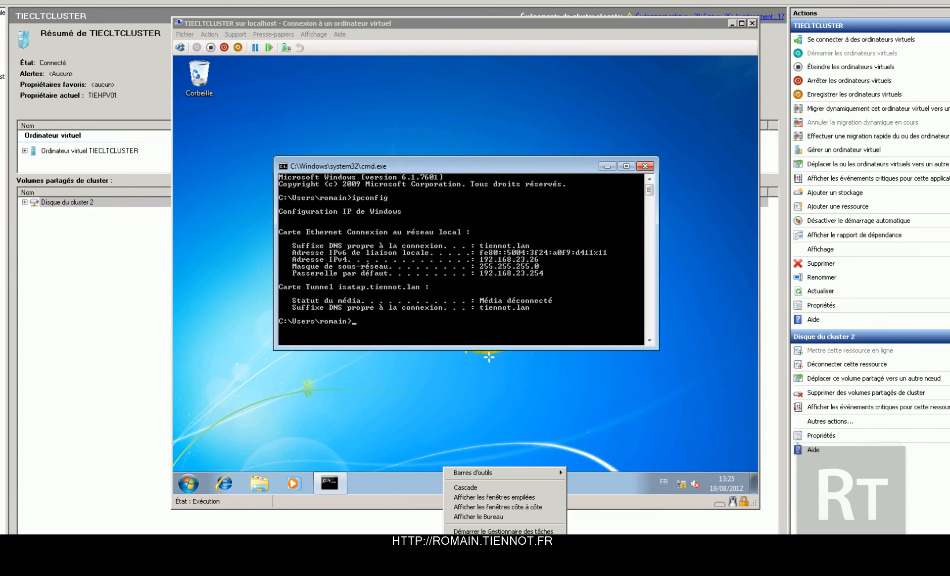
click(732, 23)
click(949, 0)
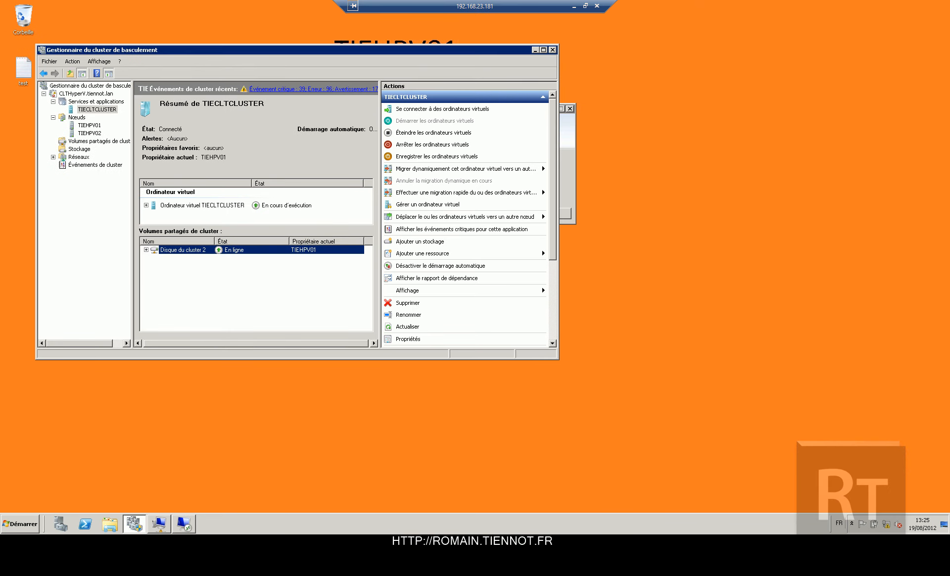
right_click(382, 523)
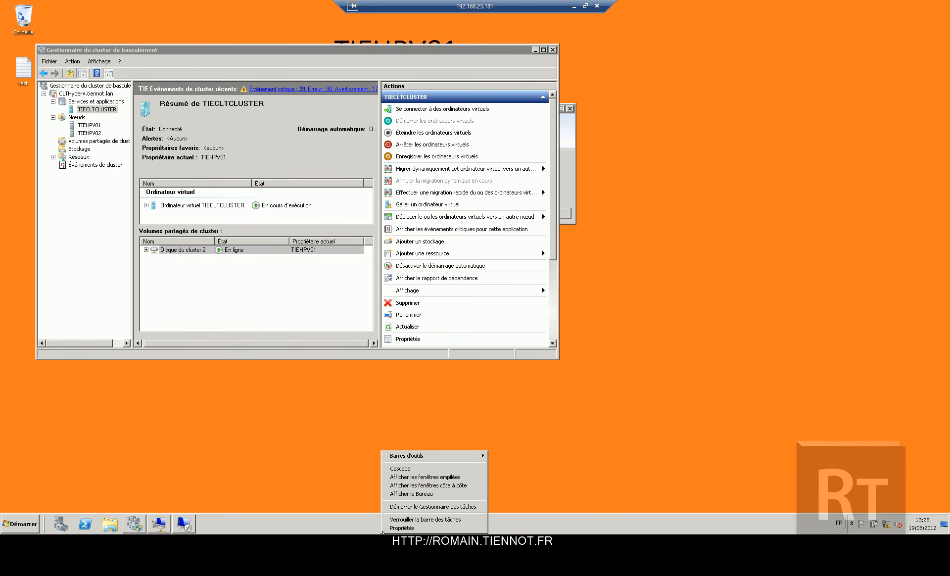
click(418, 508)
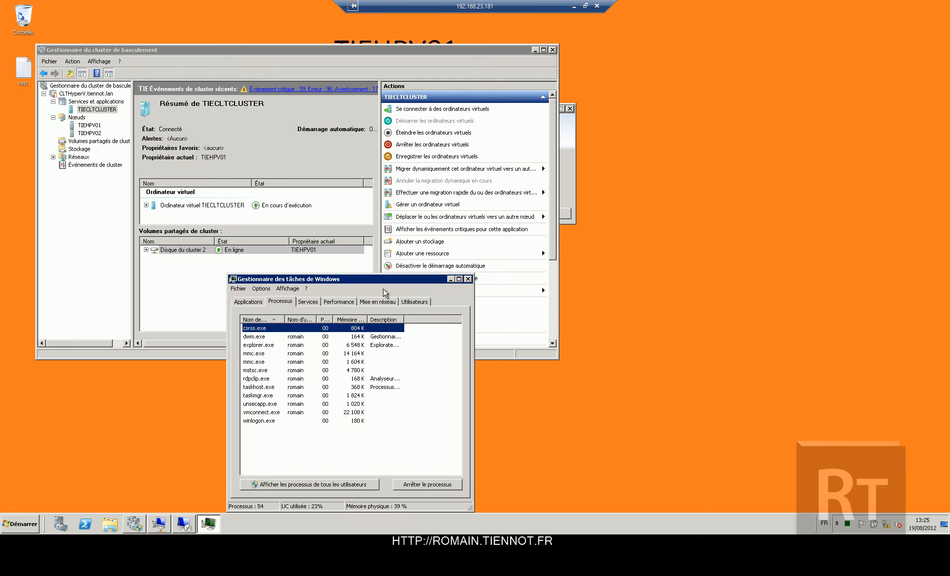
click(317, 302)
click(332, 305)
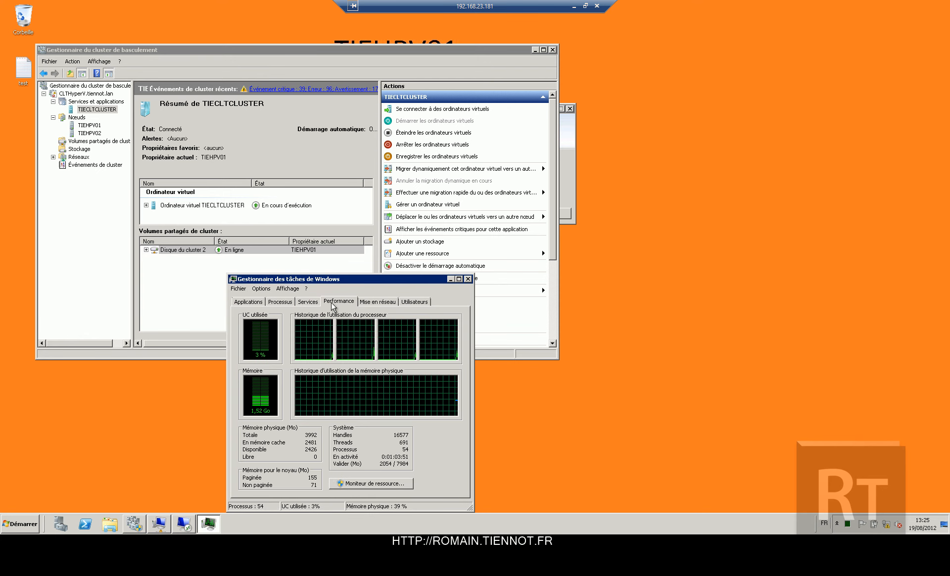
drag(371, 285, 319, 268)
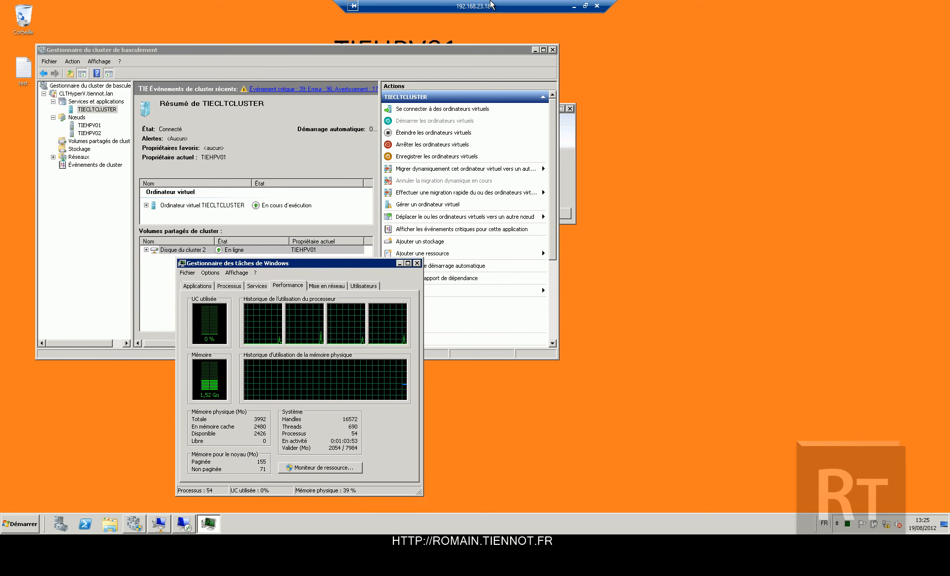
Step: Take the 192.168.23.181 remote session out of full screen and switch to the 192.168.23.182 session
click(586, 6)
key(alt+Tab)
key(alt+Tab)
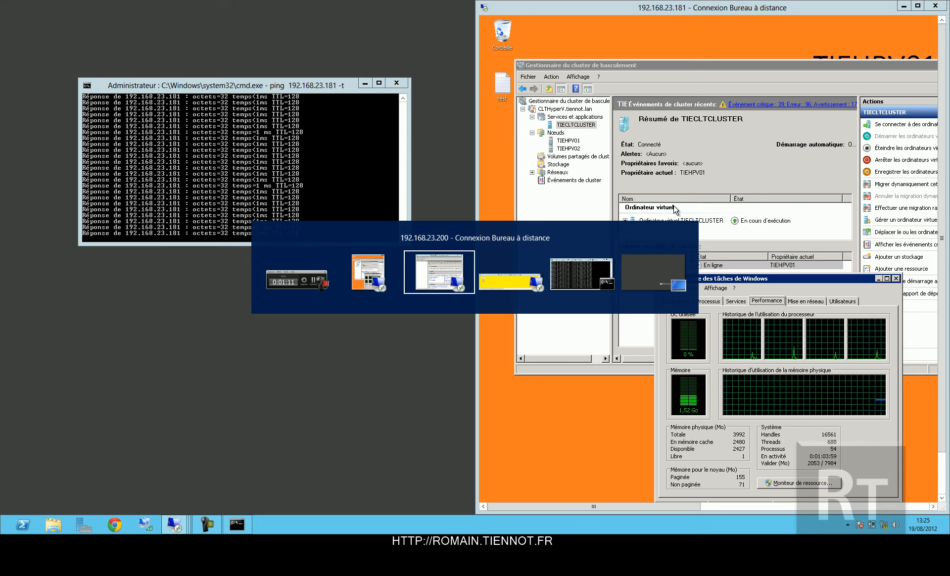
double_click(689, 299)
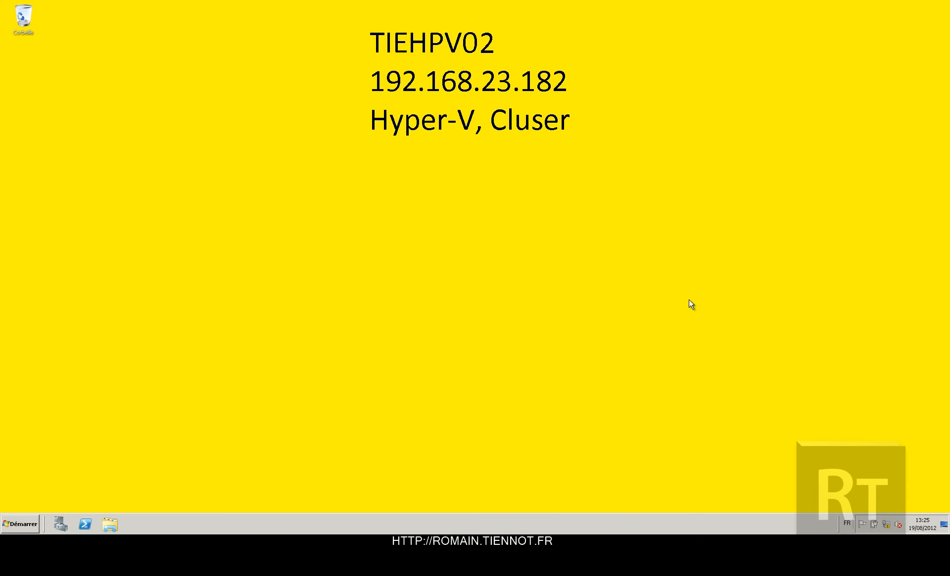
Step: Open Task Manager on TIEHPV02 and arrange its remote session as a resized window beside the TIEHPV01 session
right_click(367, 517)
click(390, 499)
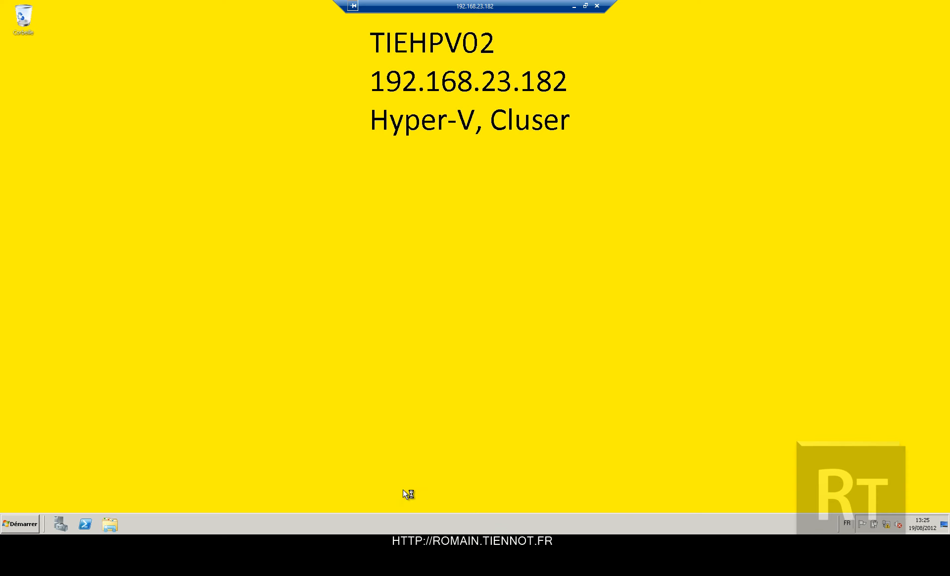
click(585, 6)
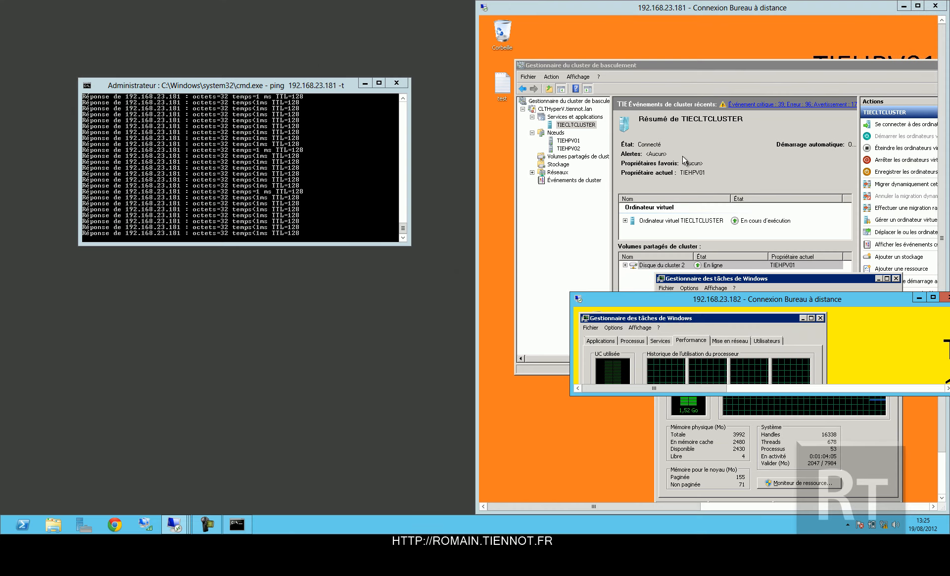
drag(727, 299, 203, 126)
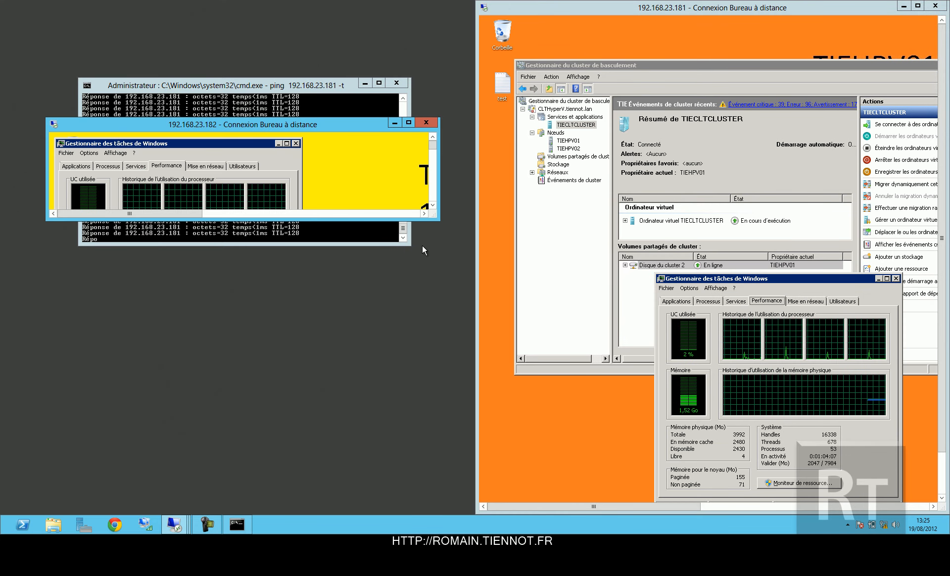
drag(431, 225, 348, 392)
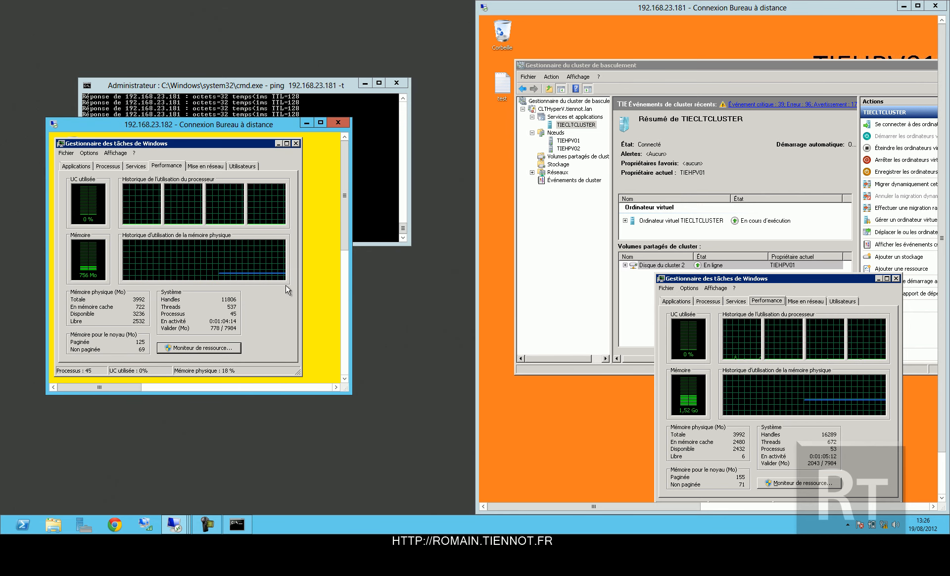
drag(282, 128, 401, 295)
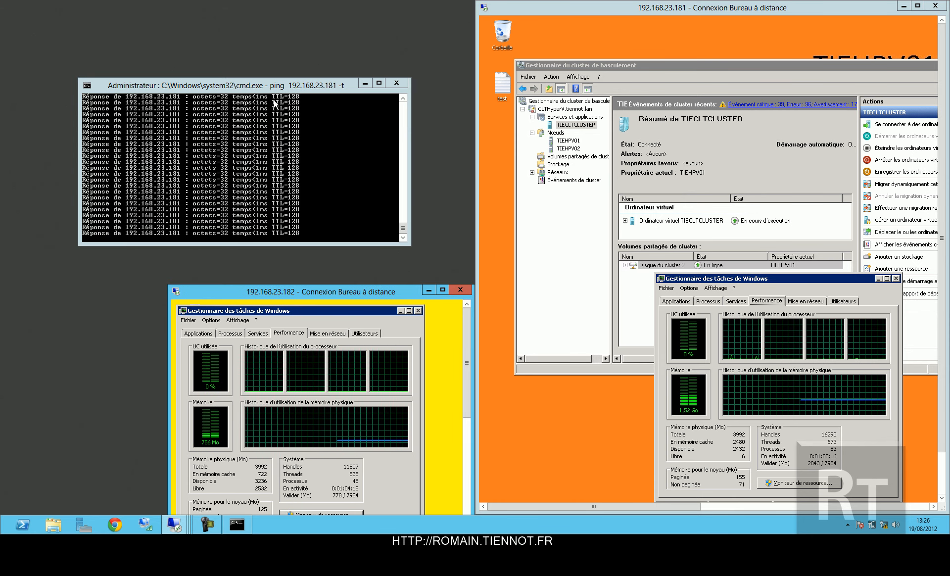
Step: Stop the continuous ping of 192.168.23.181 and try the command ping 192.168.23. -t
click(298, 136)
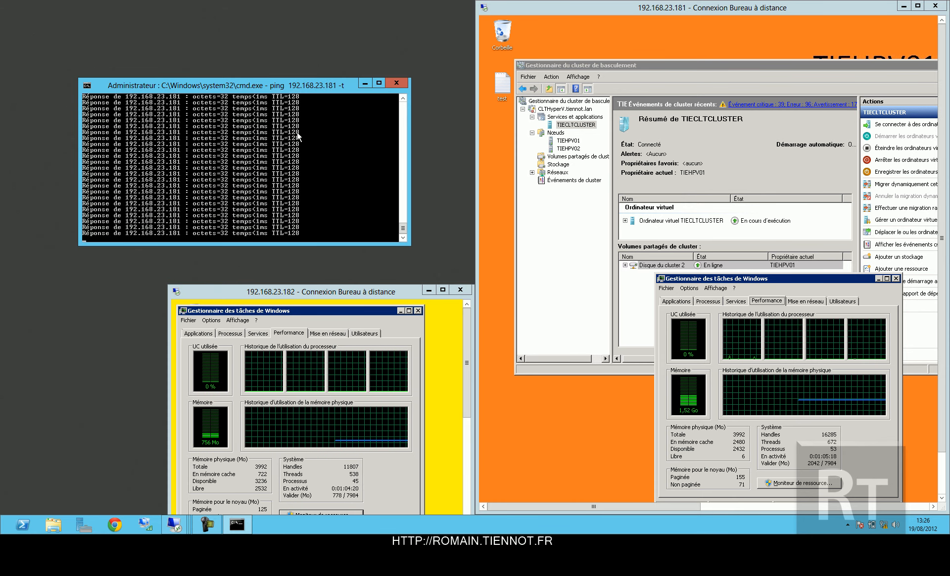
key(ctrl+c)
key(Up)
key(BackSpace)
key(BackSpace)
key(BackSpace)
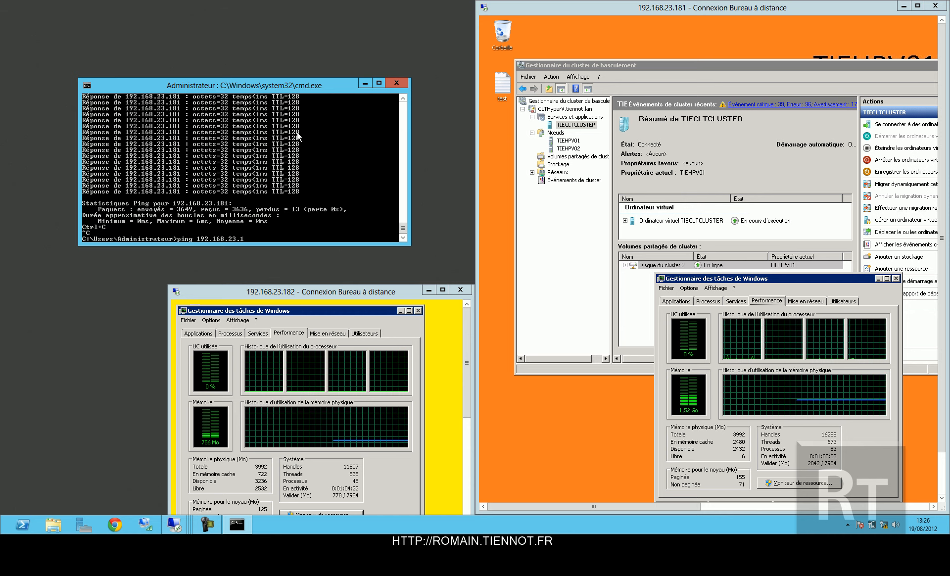
text(-t)
key(Return)
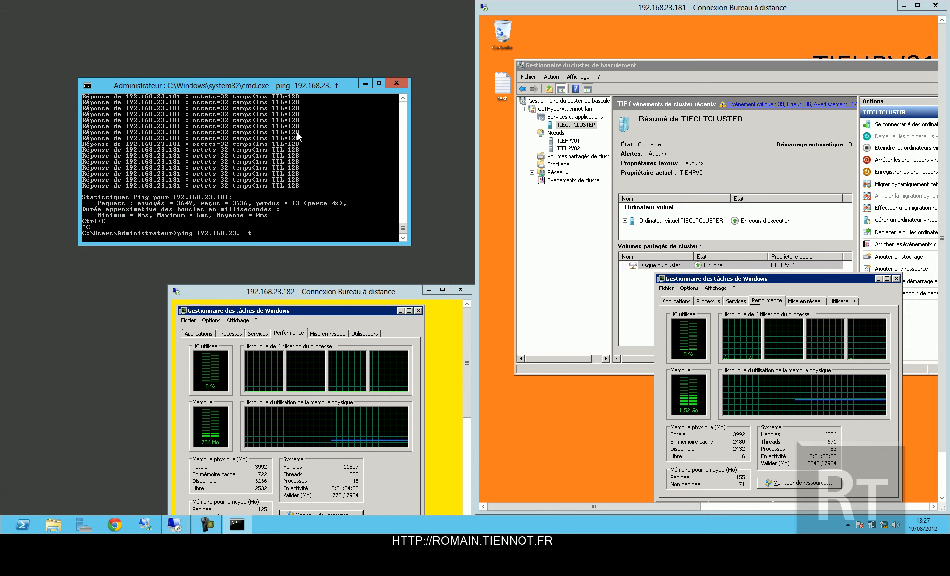
Step: Try a continuous ping of 192.168.23.25
key(ctrl+c)
key(Up)
key(BackSpace)
key(BackSpace)
text(25)
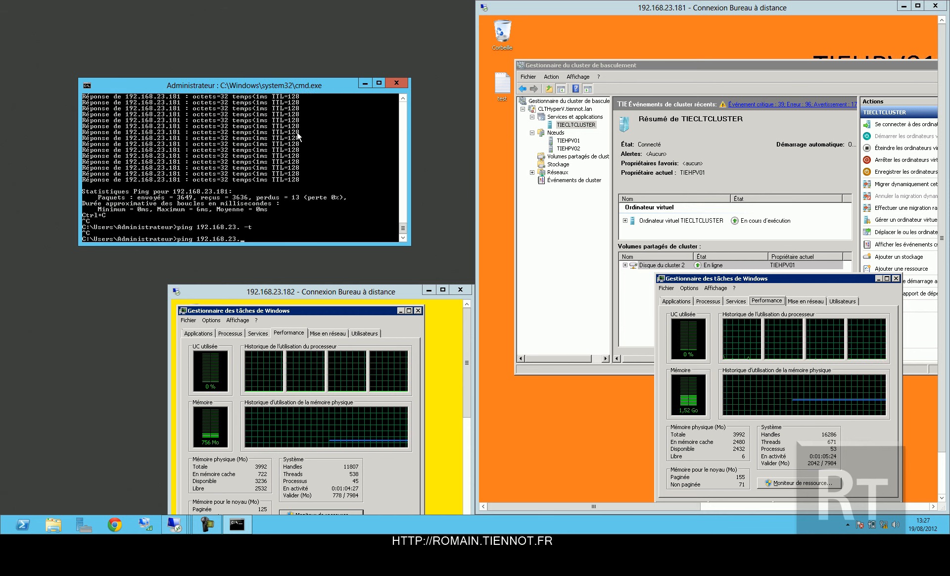
text( -t)
key(Return)
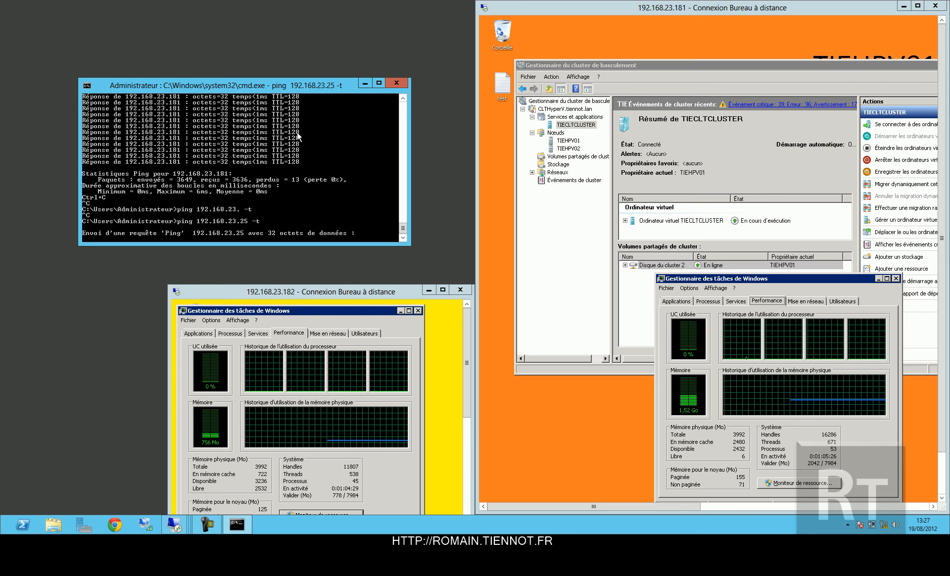
Step: Ping the virtual machine at 192.168.23.26 continuously and place the command window above the TIEHPV02 session
key(ctrl+c)
key(Up)
key(BackSpace)
key(BackSpace)
key(BackSpace)
key(BackSpace)
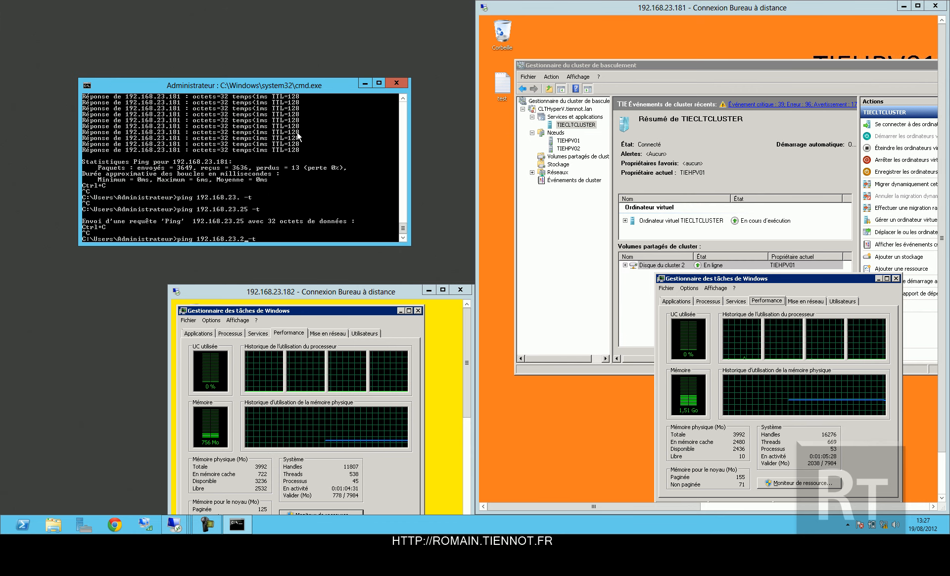
text(6 -t)
key(Return)
drag(307, 89, 368, 123)
Step: Launch mstsc and start a Remote Desktop connection to 192.168.23.26
key(super+r)
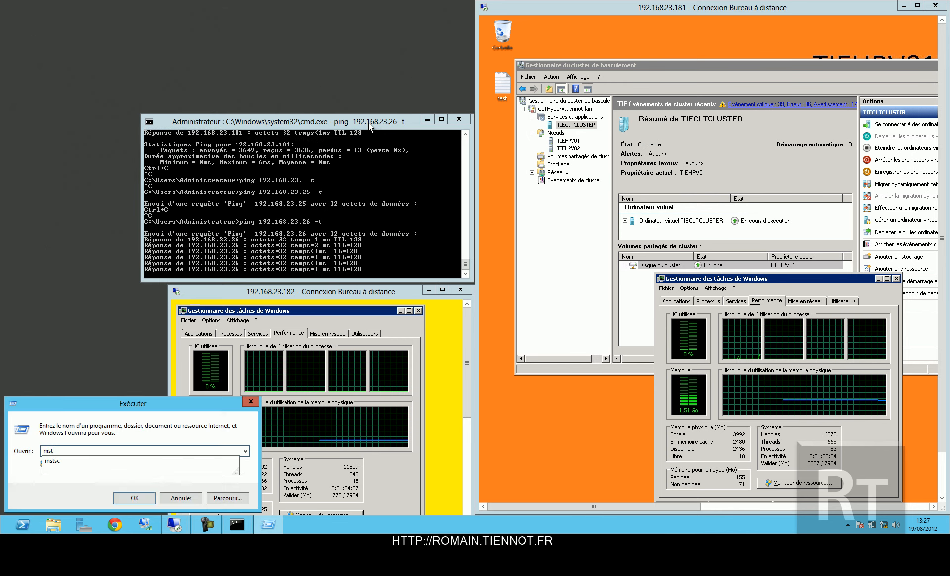
key(Return)
text(192.)
text(168.23.26)
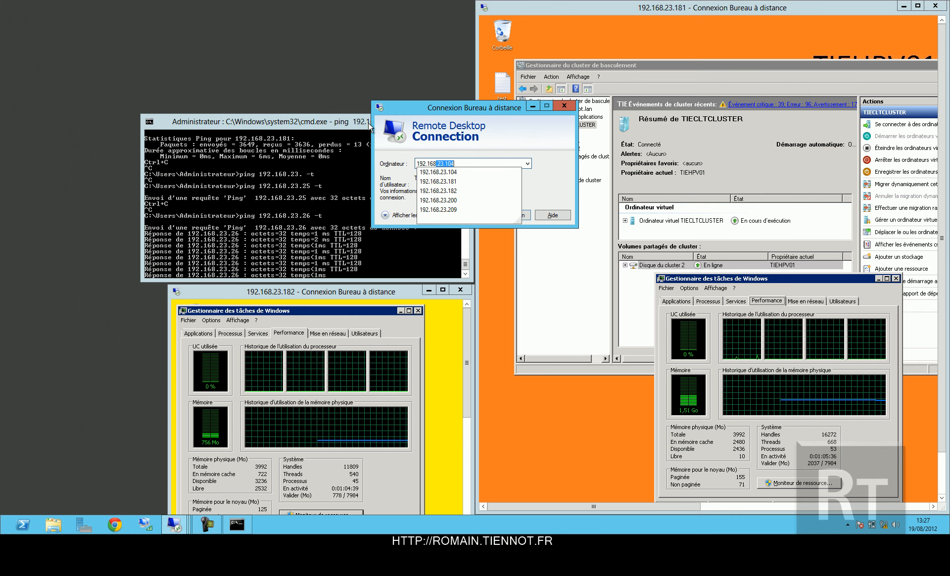
key(Return)
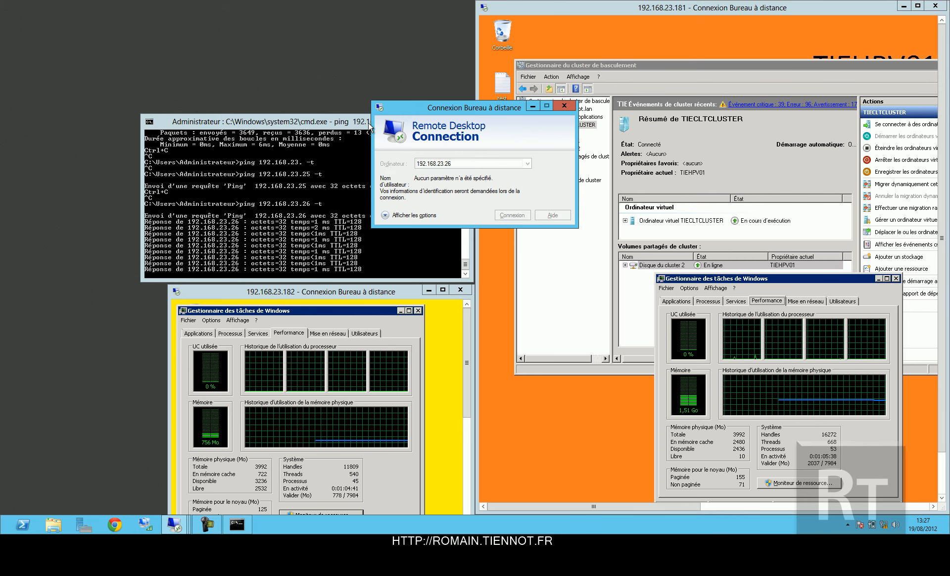
Step: Sign in to the virtual machine with the domain user name and account password, and place its session in a window beside the TIEHPV01 session
text(t)
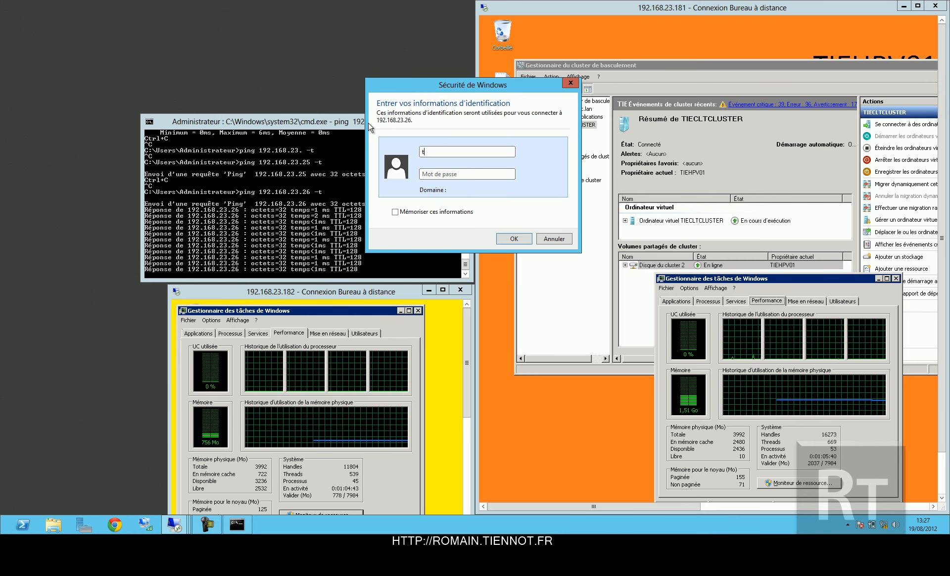
text(iennotomain)
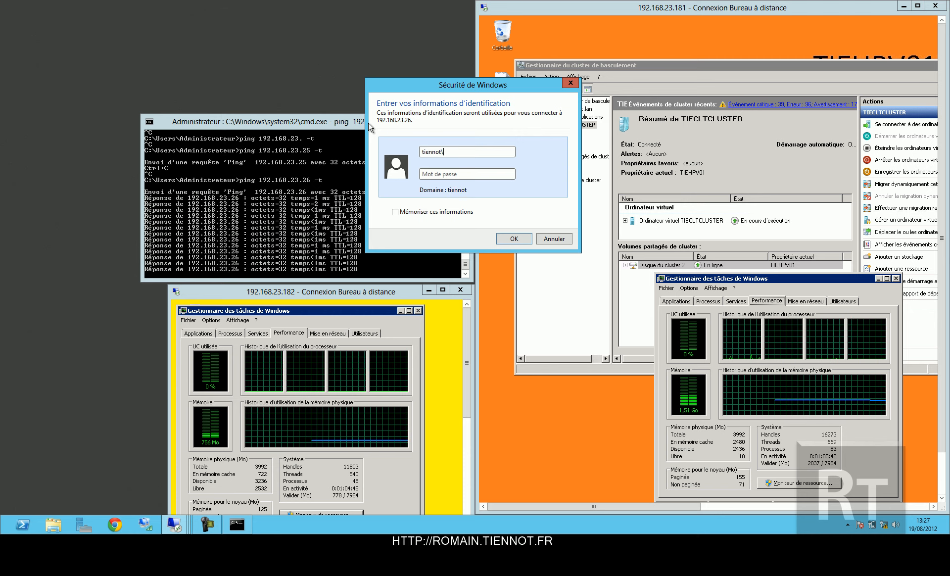
key(Tab)
text(*****)
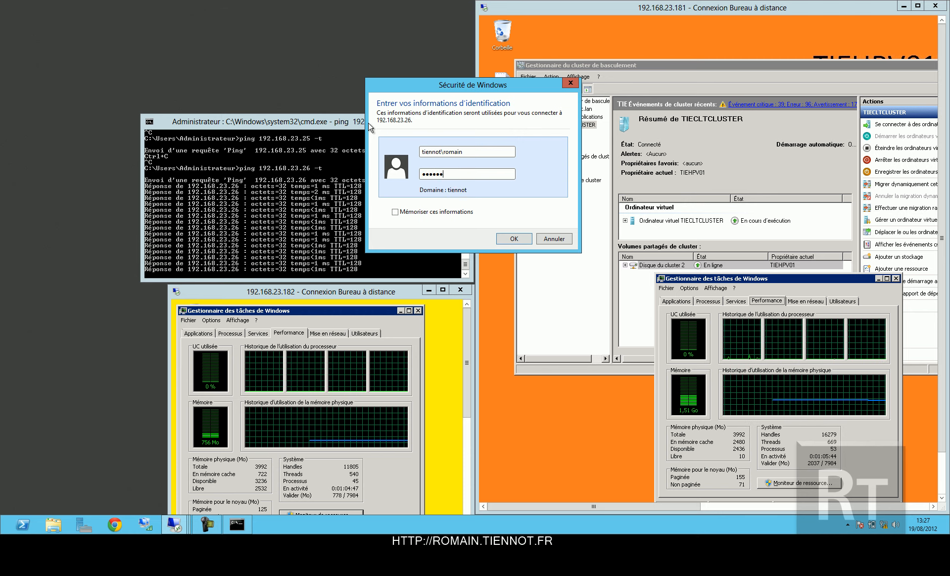
key(Return)
click(505, 249)
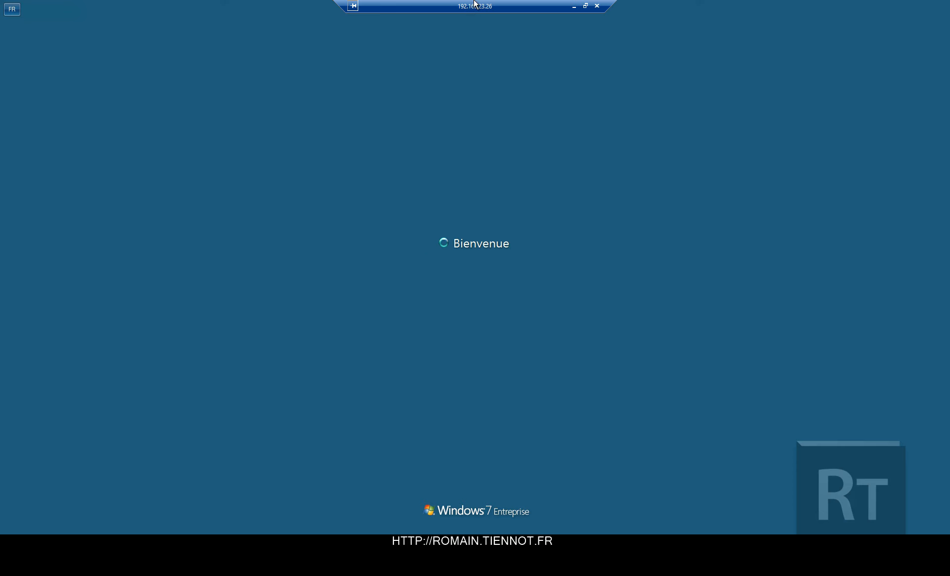
double_click(474, 1)
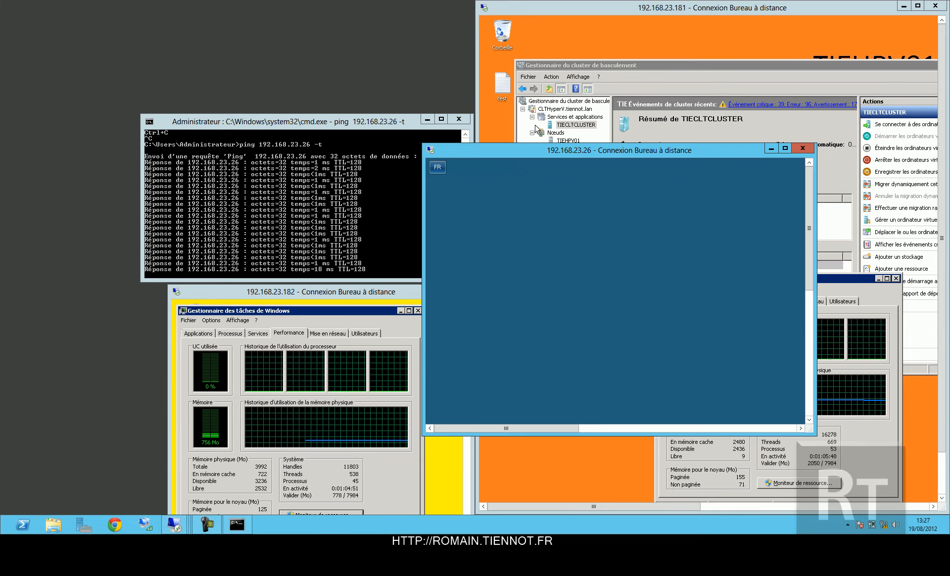
drag(555, 148, 295, 48)
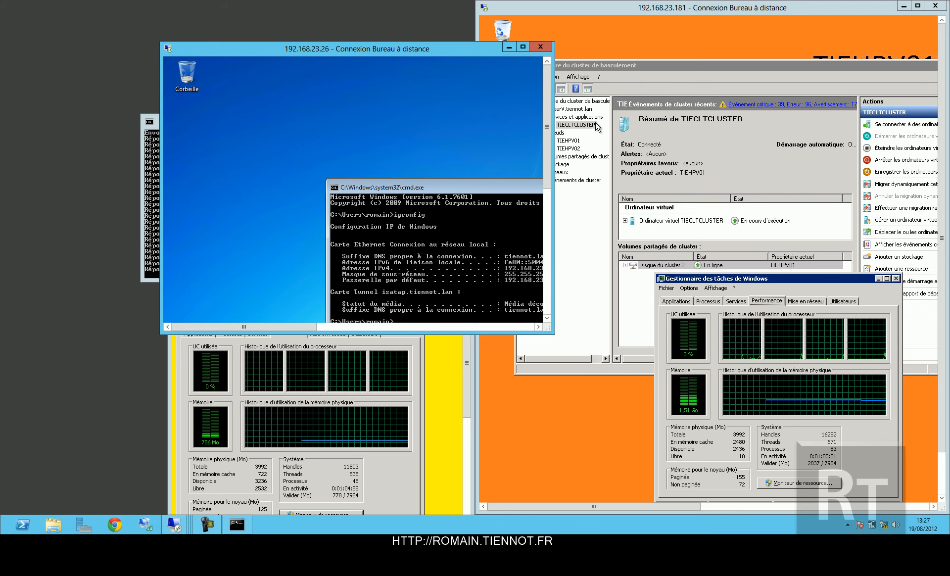
Step: Start a live migration of the clustered virtual machine TIECLTCLUSTER to node TIEHPV02
click(608, 163)
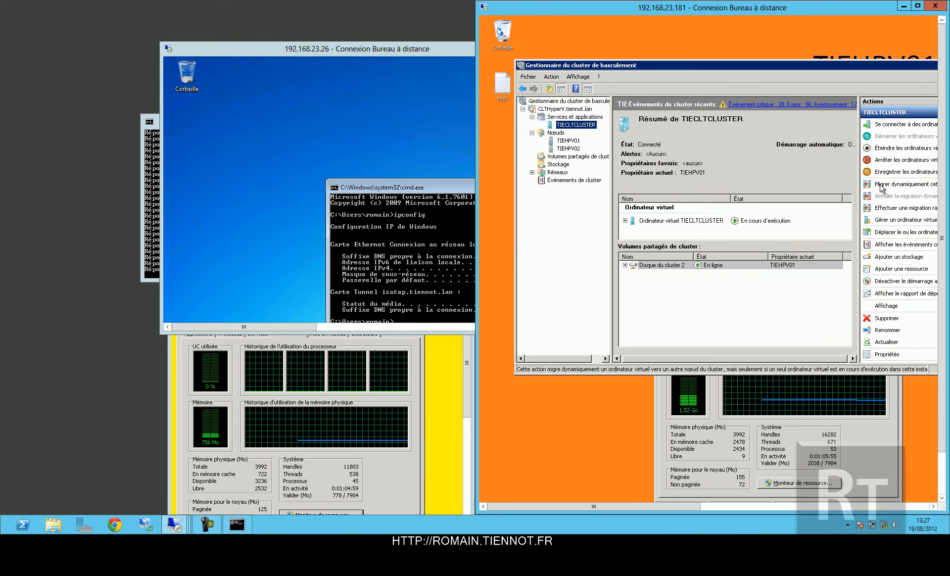
drag(673, 507, 730, 501)
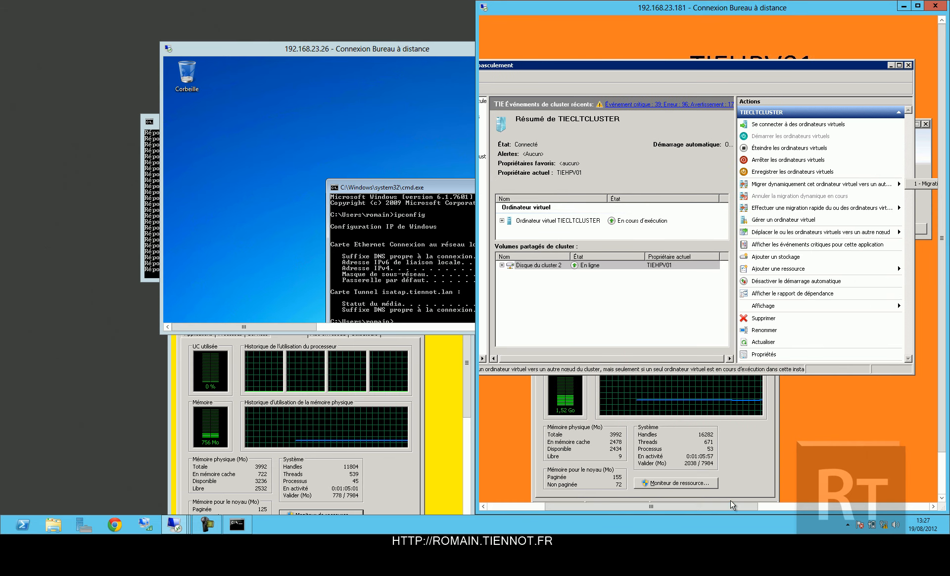
double_click(749, 4)
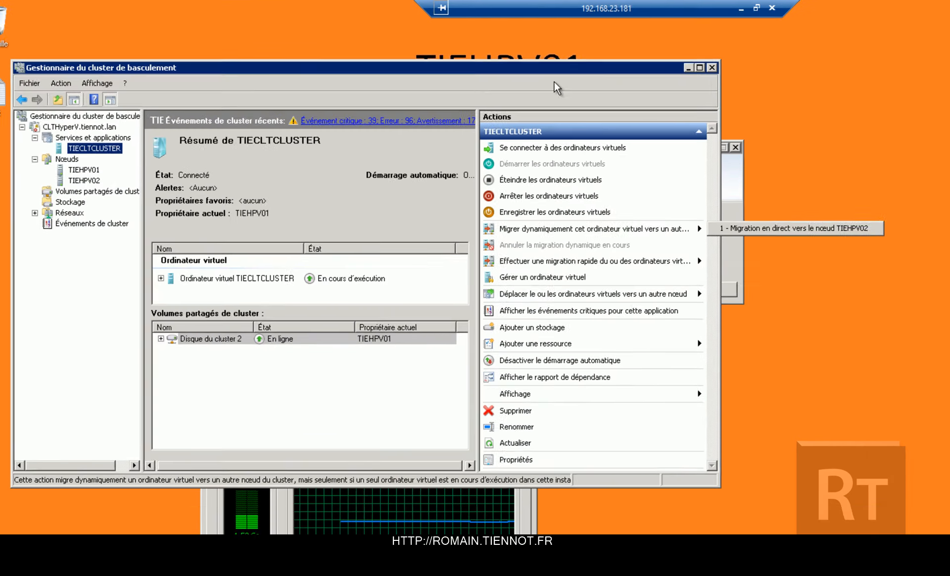
click(806, 244)
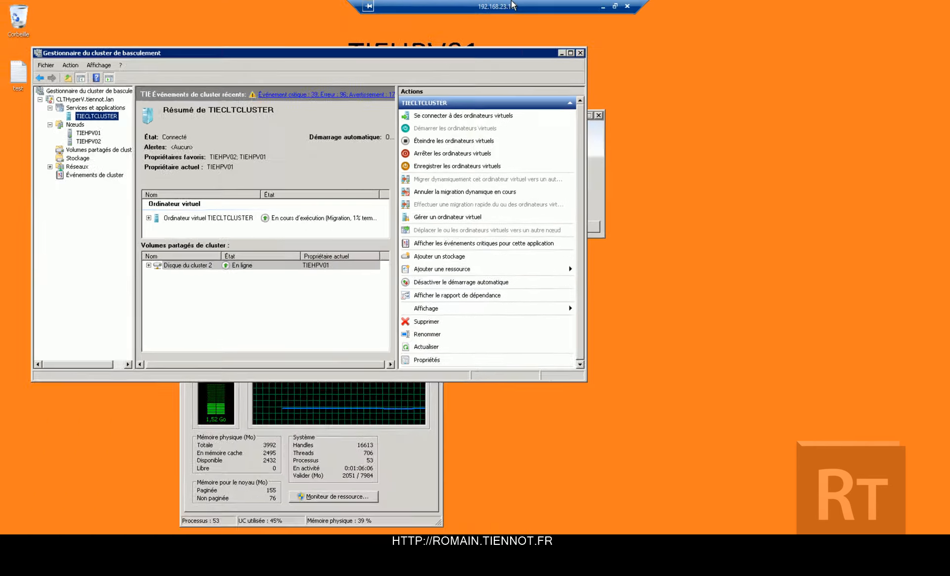
Step: Return the TIEHPV01 session to a window and arrange the 192.168.23.26 session so its desktop and the migration progress are both in view
click(794, 8)
drag(548, 49, 949, 118)
drag(424, 51, 544, 174)
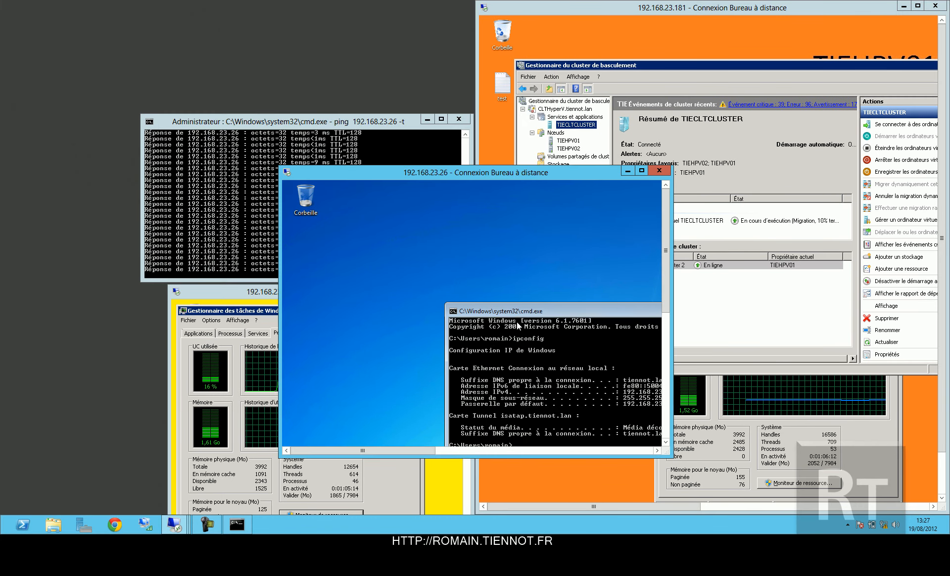
drag(526, 311, 530, 259)
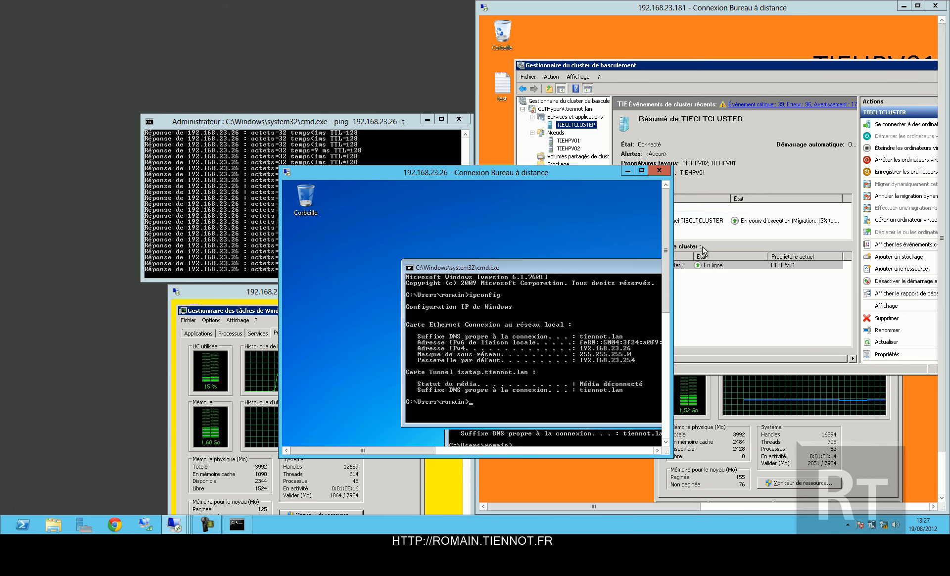
drag(664, 258, 639, 376)
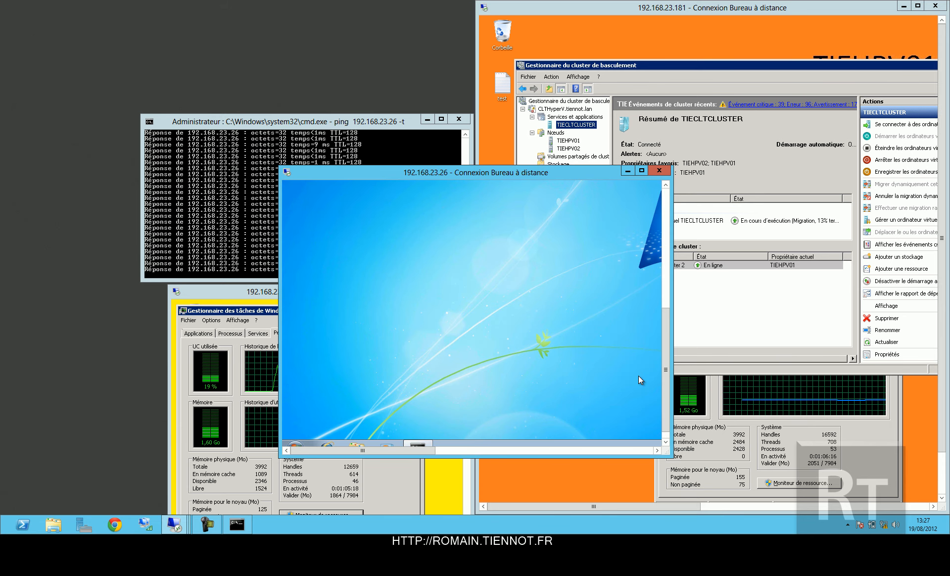
Step: Test the virtual machine's responsiveness by opening and closing its Start menu while the migration runs
click(296, 447)
click(296, 447)
click(296, 446)
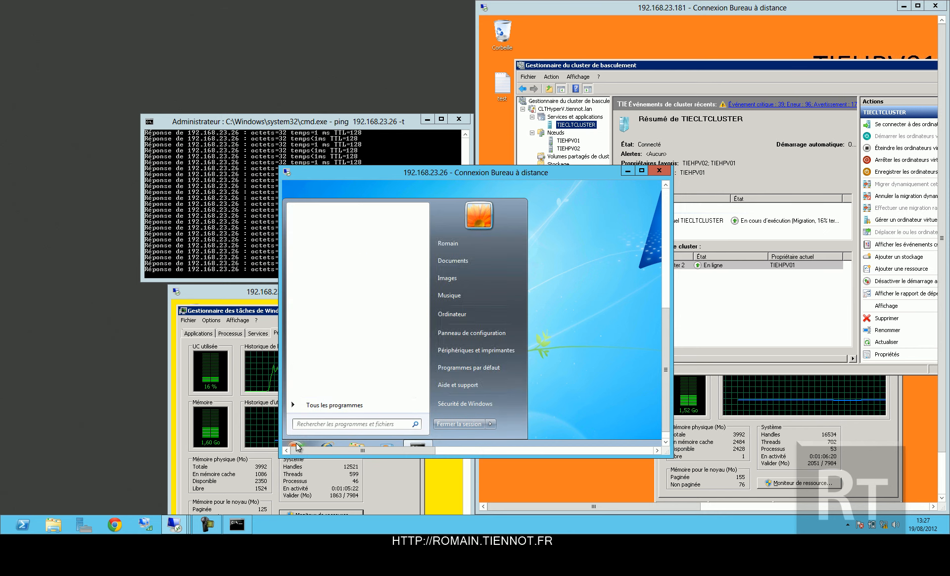
click(296, 447)
click(295, 447)
click(296, 447)
click(295, 447)
click(296, 447)
Step: Move the continuous ping window clear of the virtual machine session and return focus to that session
drag(282, 126, 149, 1)
drag(267, 7, 282, 20)
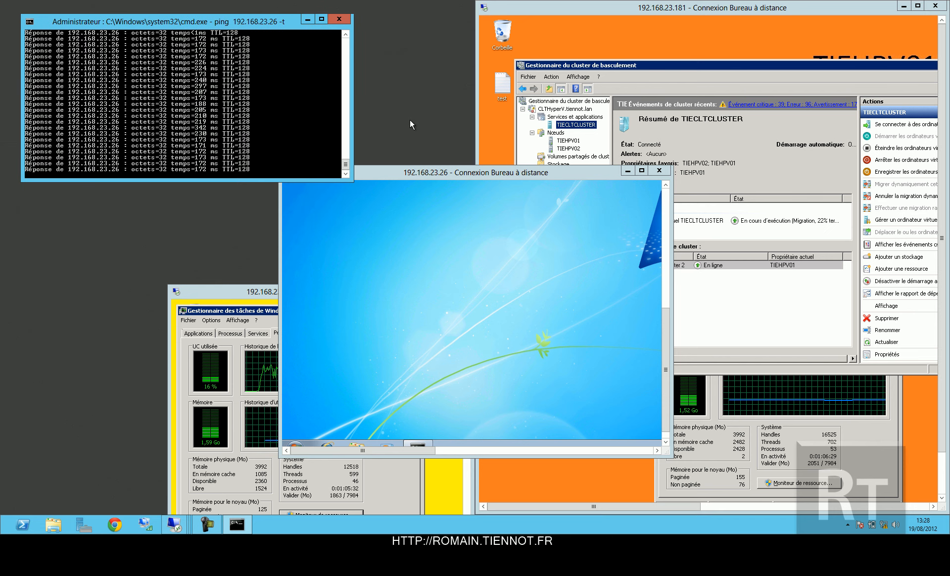
click(423, 255)
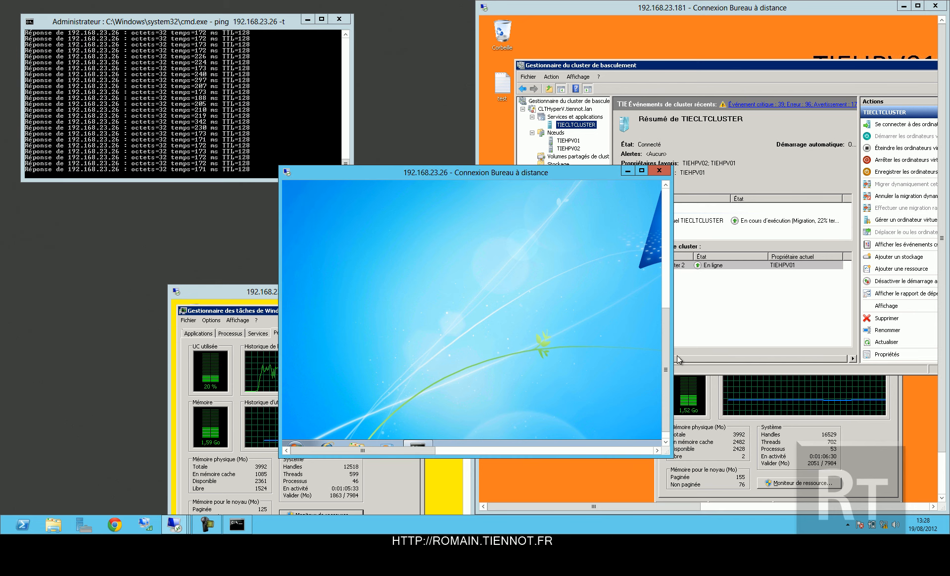
Step: Keep toggling the Start menu in the virtual machine during the migration, finishing by opening Ordinateur
click(295, 445)
click(295, 445)
click(295, 445)
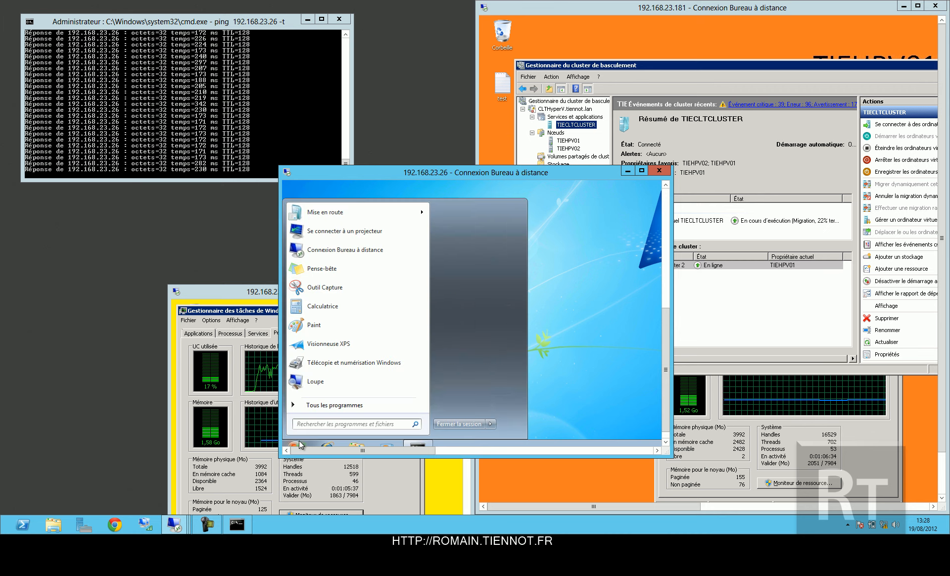
click(299, 445)
click(300, 444)
click(299, 444)
click(299, 445)
click(299, 445)
click(299, 445)
click(300, 444)
click(299, 444)
click(299, 444)
click(299, 444)
click(299, 444)
click(299, 445)
click(300, 444)
click(299, 445)
click(299, 445)
click(300, 445)
click(300, 445)
click(299, 444)
click(300, 444)
click(300, 444)
click(299, 444)
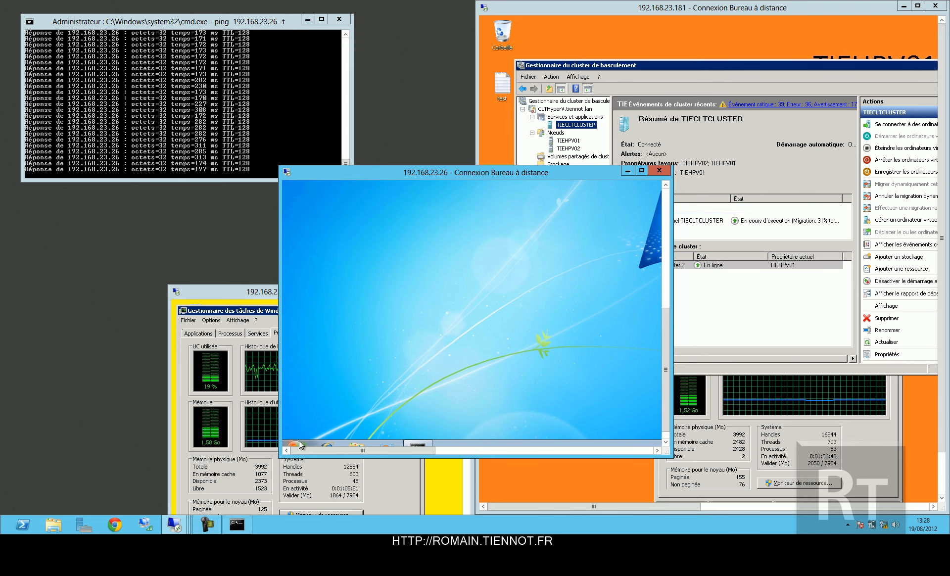
click(299, 444)
click(300, 444)
click(299, 444)
click(299, 445)
click(299, 444)
click(299, 444)
click(300, 444)
click(300, 445)
click(299, 444)
click(299, 444)
click(299, 445)
click(299, 444)
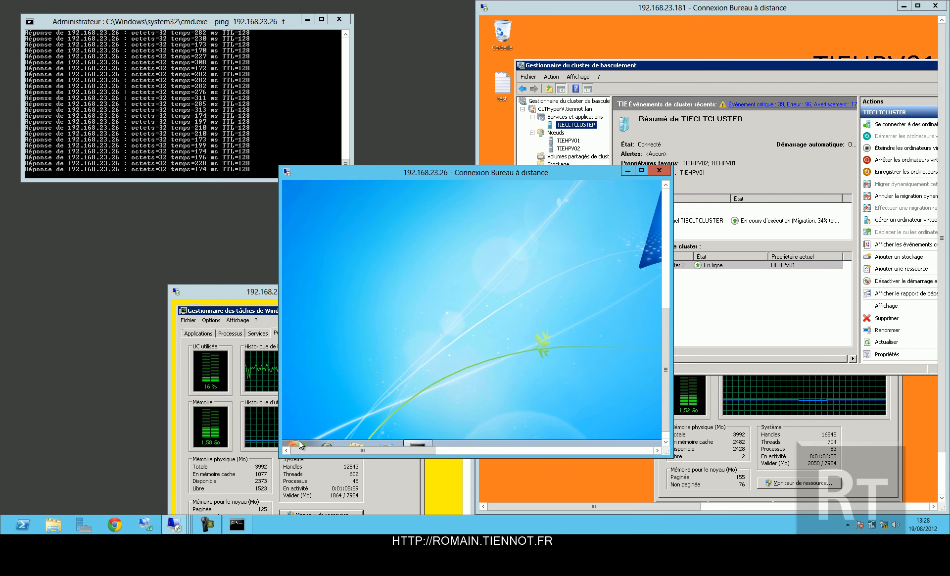
click(299, 444)
click(299, 444)
click(299, 444)
click(299, 444)
click(300, 444)
click(299, 444)
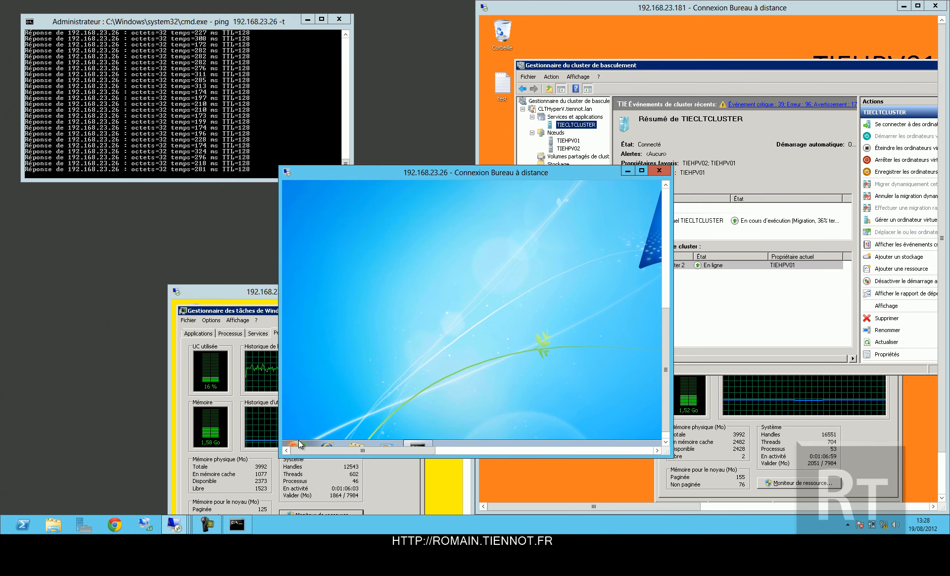
click(299, 444)
click(299, 444)
click(299, 445)
click(299, 444)
click(300, 444)
click(299, 444)
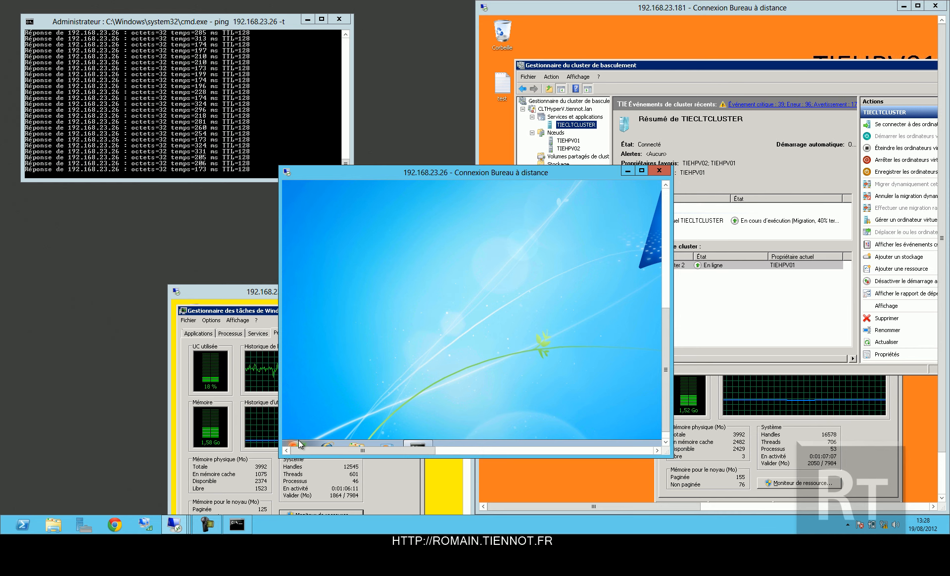
click(299, 445)
click(299, 444)
click(300, 444)
click(299, 445)
click(299, 444)
click(299, 444)
click(299, 444)
click(300, 444)
click(300, 445)
click(299, 444)
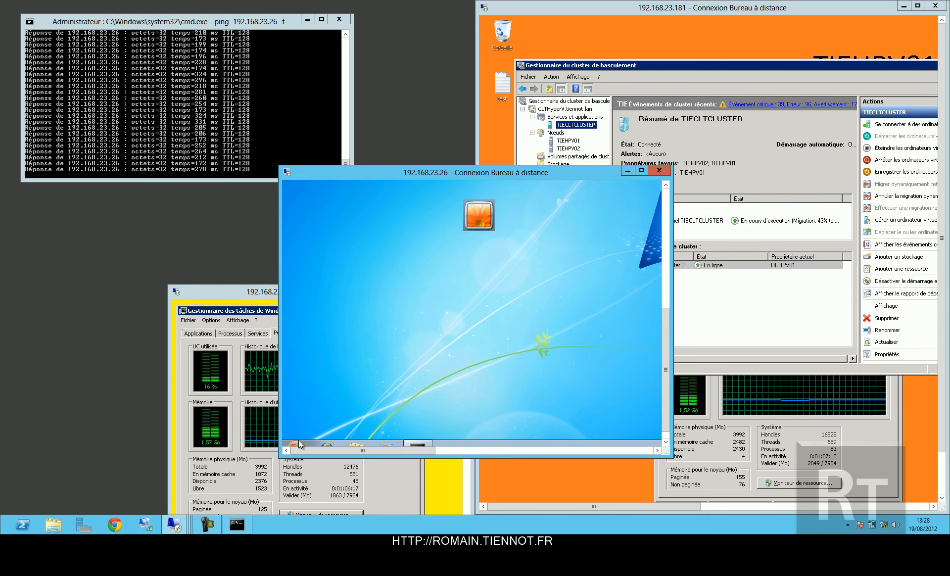
click(300, 444)
click(299, 444)
click(299, 444)
click(299, 444)
click(299, 444)
click(299, 444)
click(299, 444)
click(299, 444)
click(300, 444)
click(299, 445)
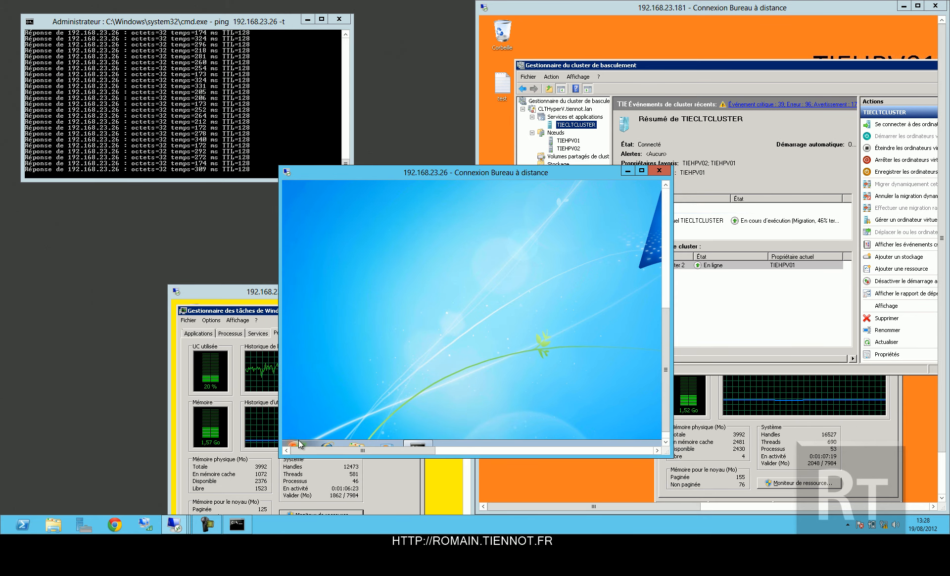
click(299, 444)
click(299, 444)
click(299, 445)
click(299, 444)
click(299, 444)
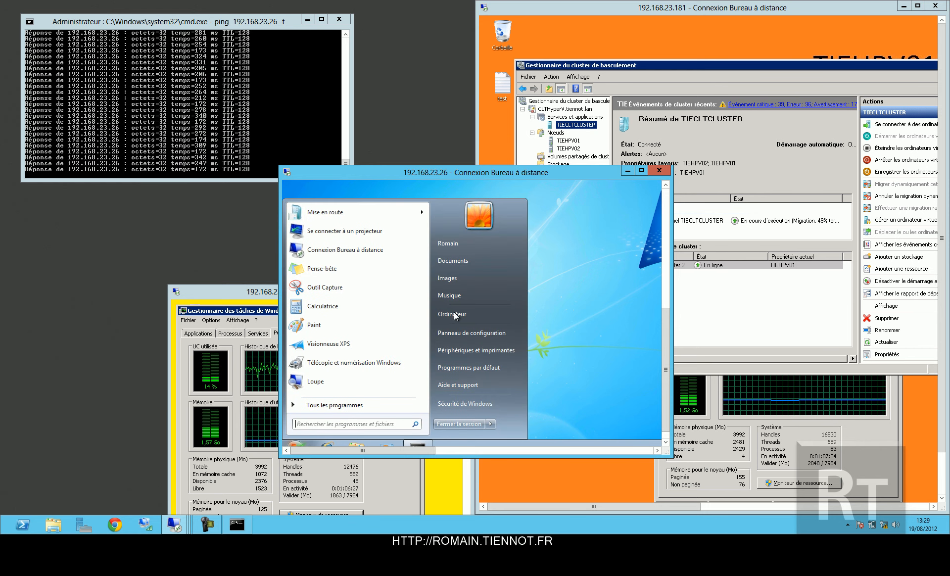
click(454, 314)
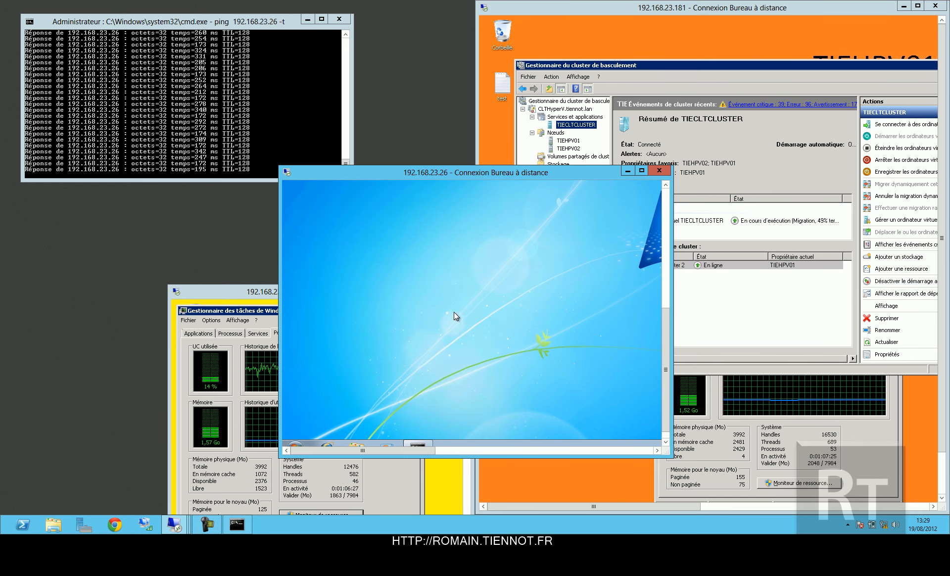
Step: Continue opening and closing the virtual machine's Start menu through the final phase of the live migration
click(298, 448)
click(297, 448)
click(296, 437)
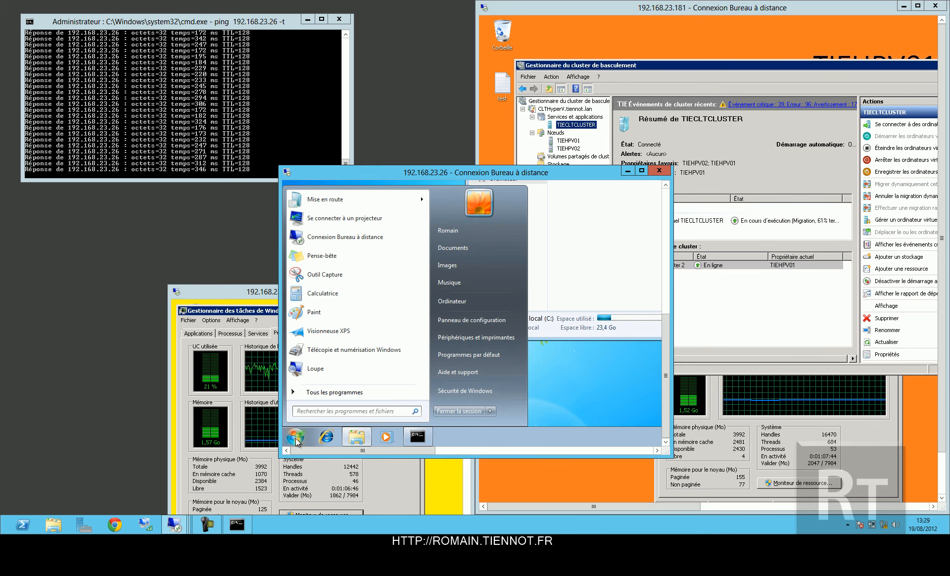
click(296, 439)
click(295, 439)
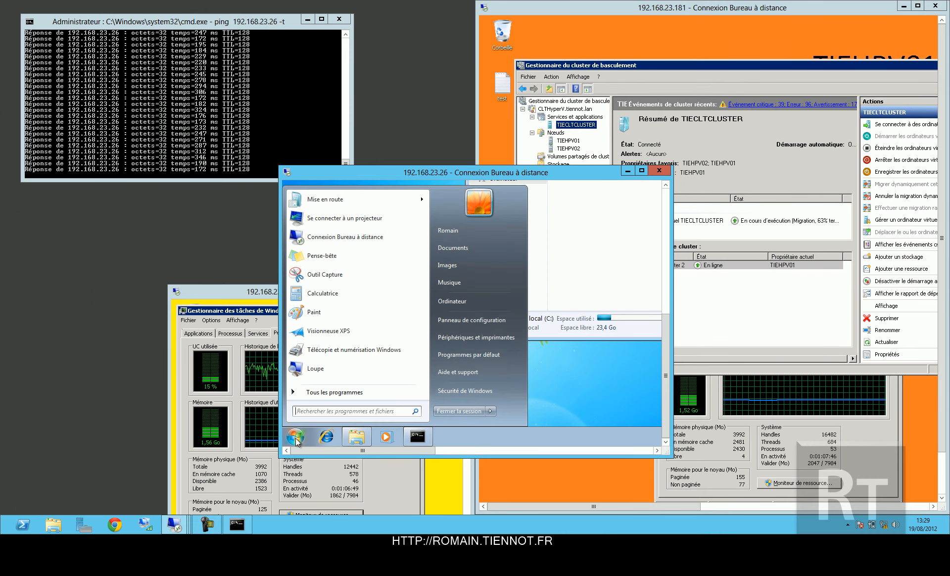
click(296, 438)
click(296, 438)
click(296, 439)
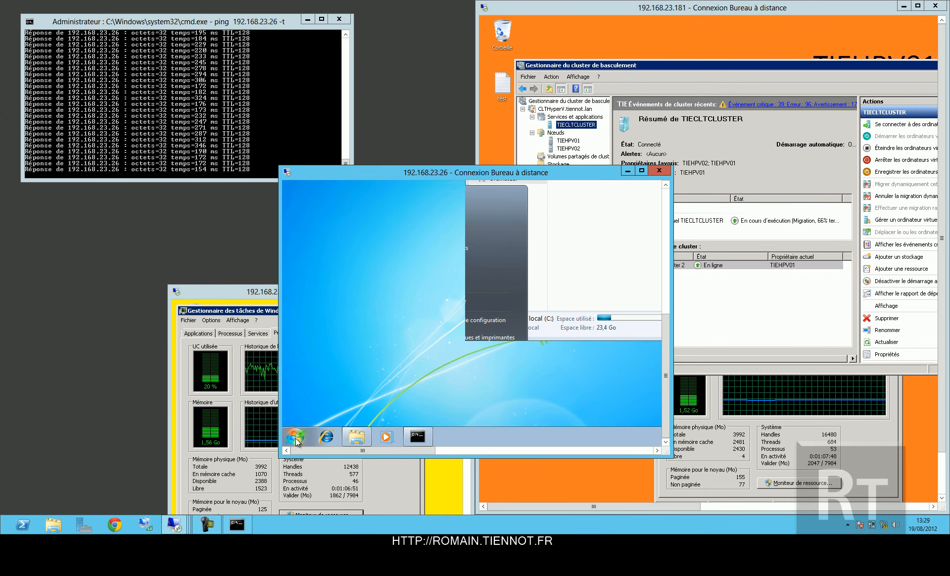
click(296, 438)
click(296, 438)
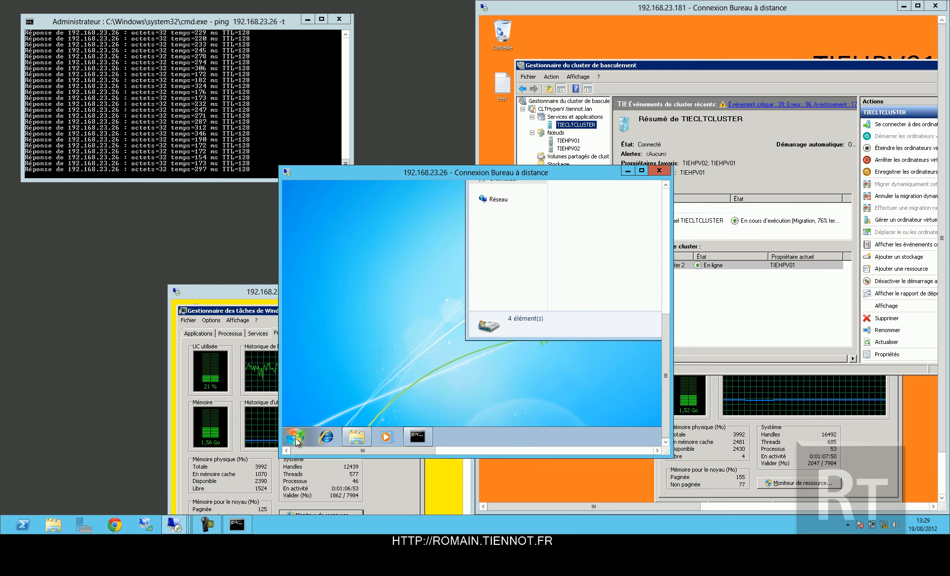
click(295, 438)
click(296, 438)
click(296, 438)
click(296, 439)
click(295, 438)
click(296, 439)
click(296, 438)
click(296, 438)
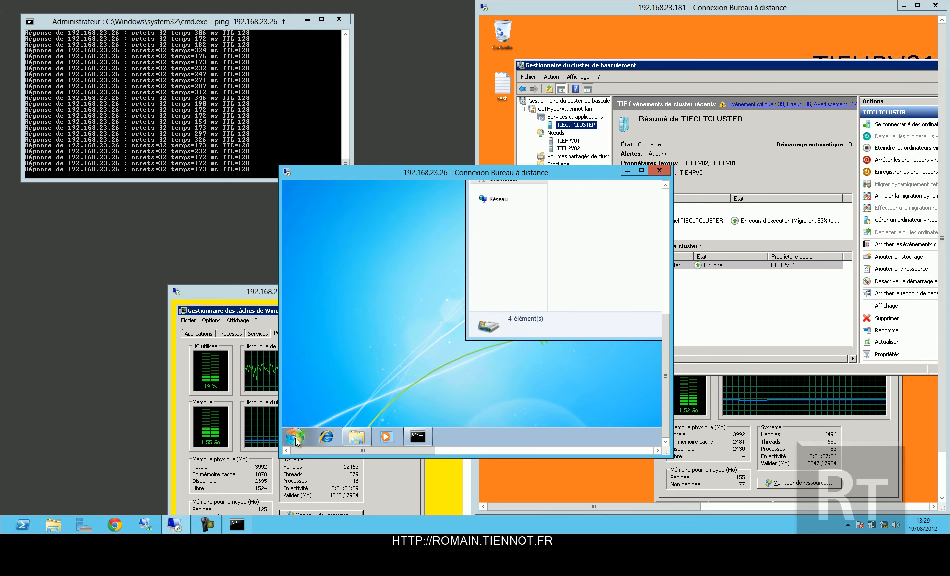
click(296, 439)
click(296, 438)
click(295, 438)
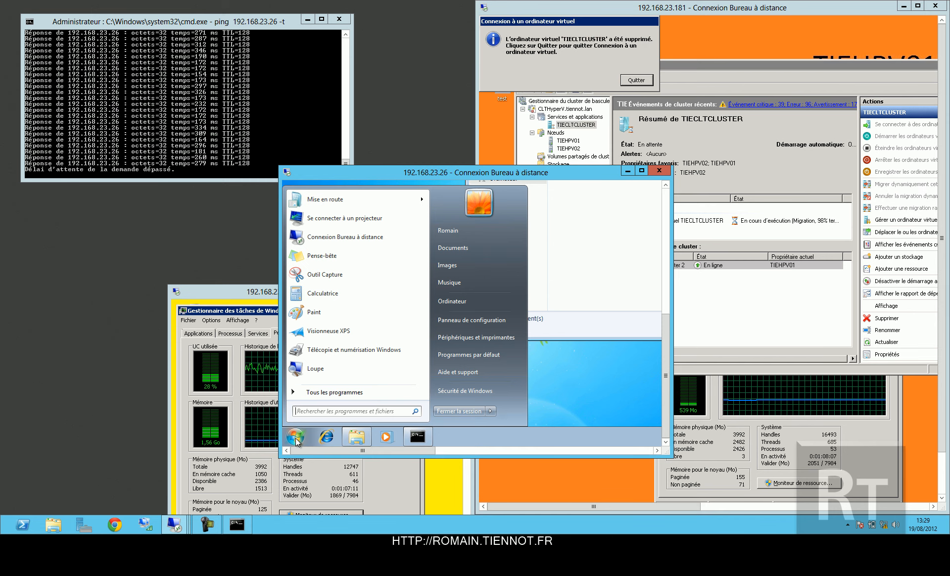
Step: Check that the virtual machine responds on TIEHPV02 by toggling its Start menu and opening another Ordinateur window
click(295, 439)
click(295, 438)
click(295, 438)
click(296, 438)
click(295, 438)
click(295, 438)
click(295, 438)
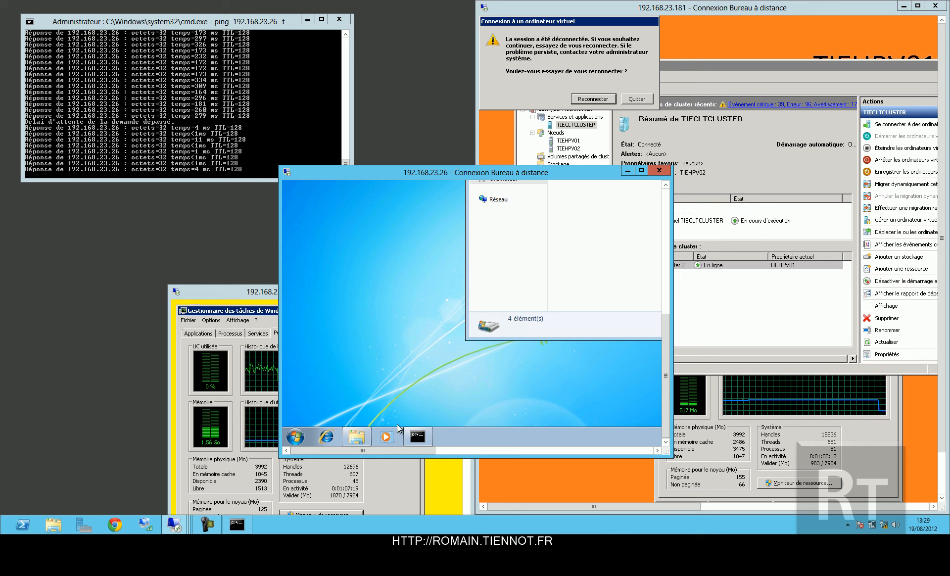
click(295, 436)
click(480, 300)
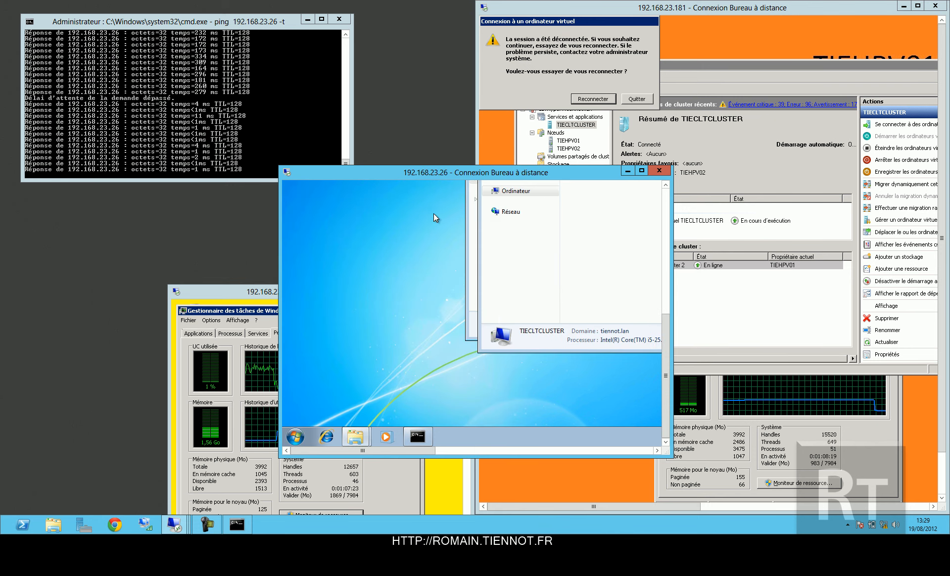
Step: Bring the TIEHPV01 session forward and quit the lost console connection to TIECLTCLUSTER on TIEHPV02
click(608, 78)
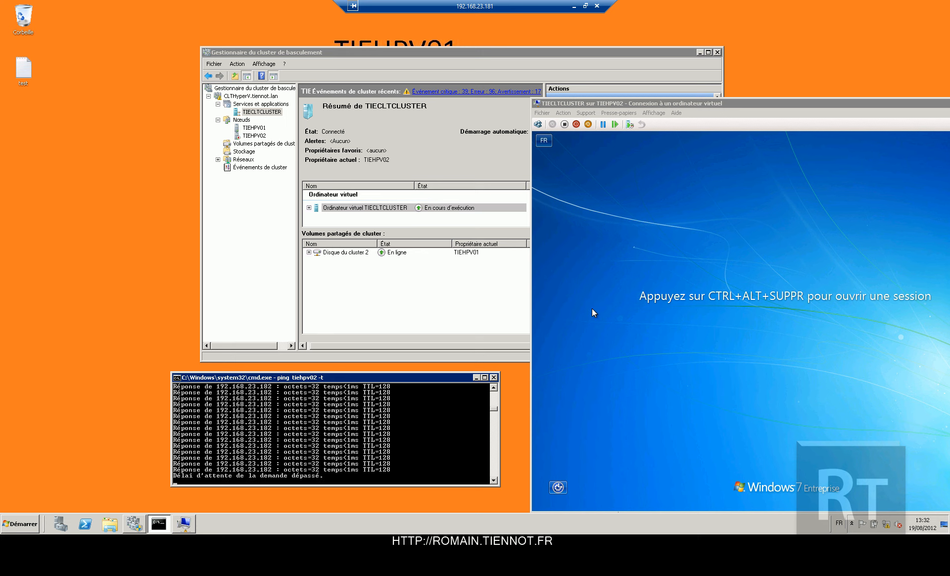
click(776, 207)
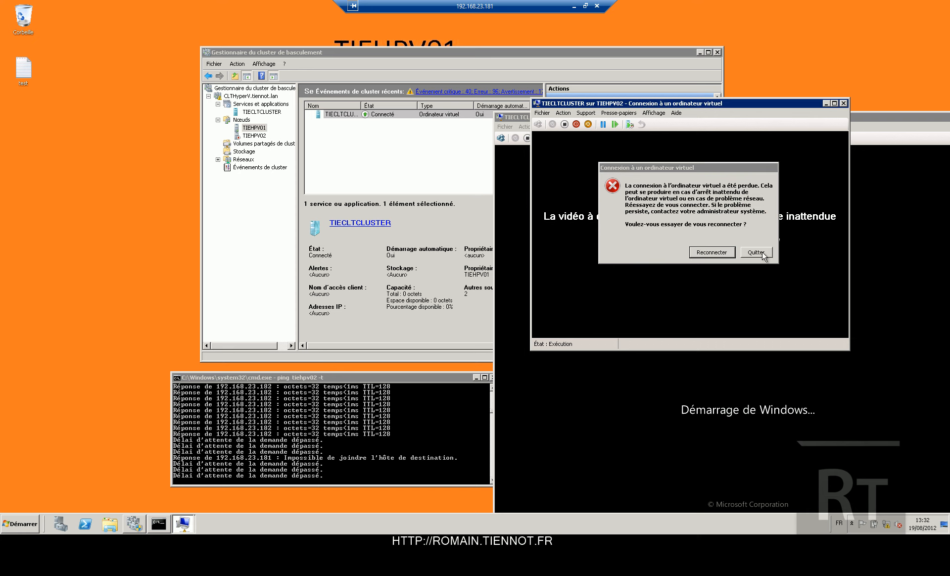
click(762, 253)
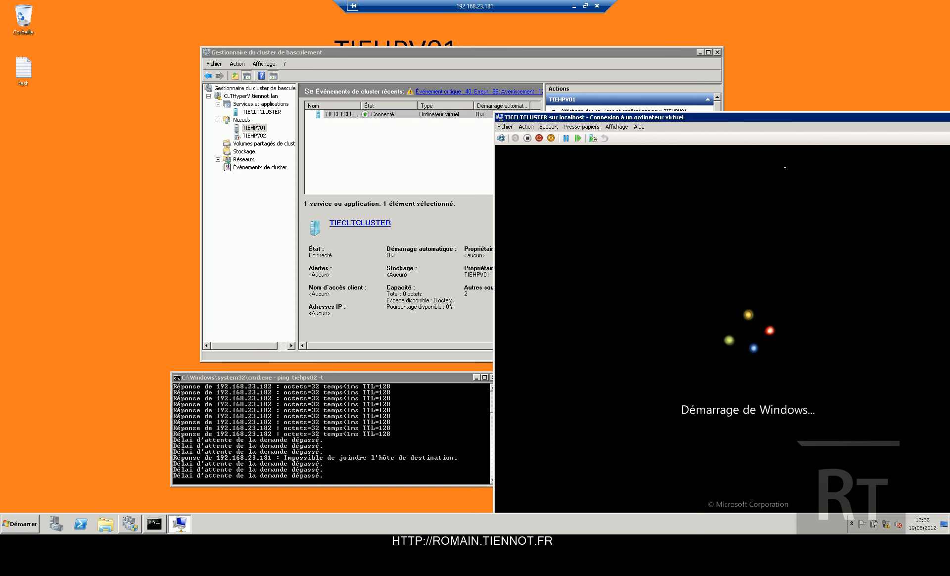